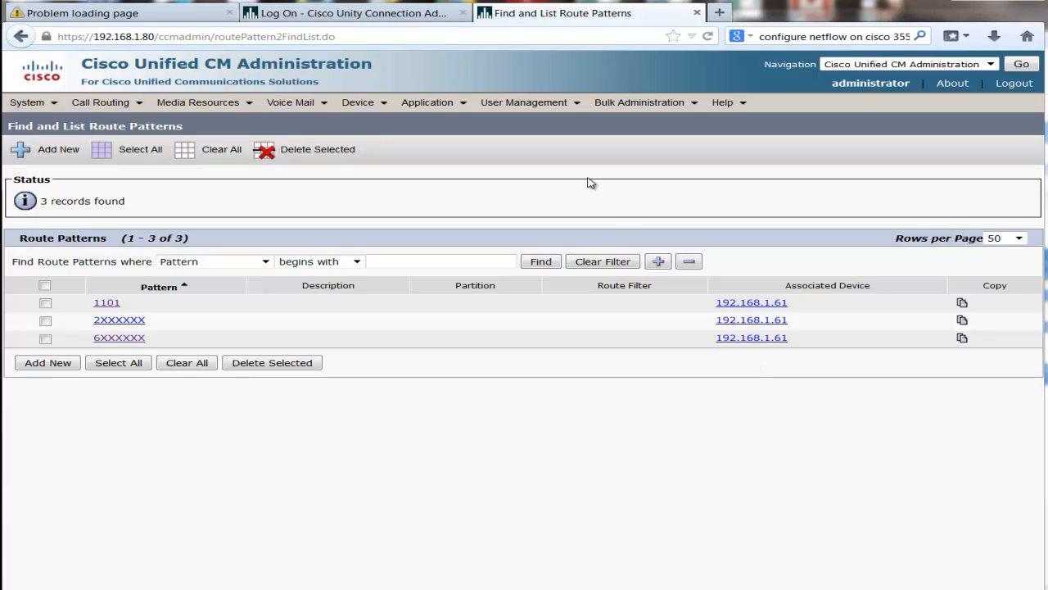
- Sign in to Cisco Unity Connection Administration as administrator with the account password
{"action": "left_click", "coordinate": [395, 17]}
{"action": "left_click", "coordinate": [759, 132]}
{"action": "type", "text": "administr"}
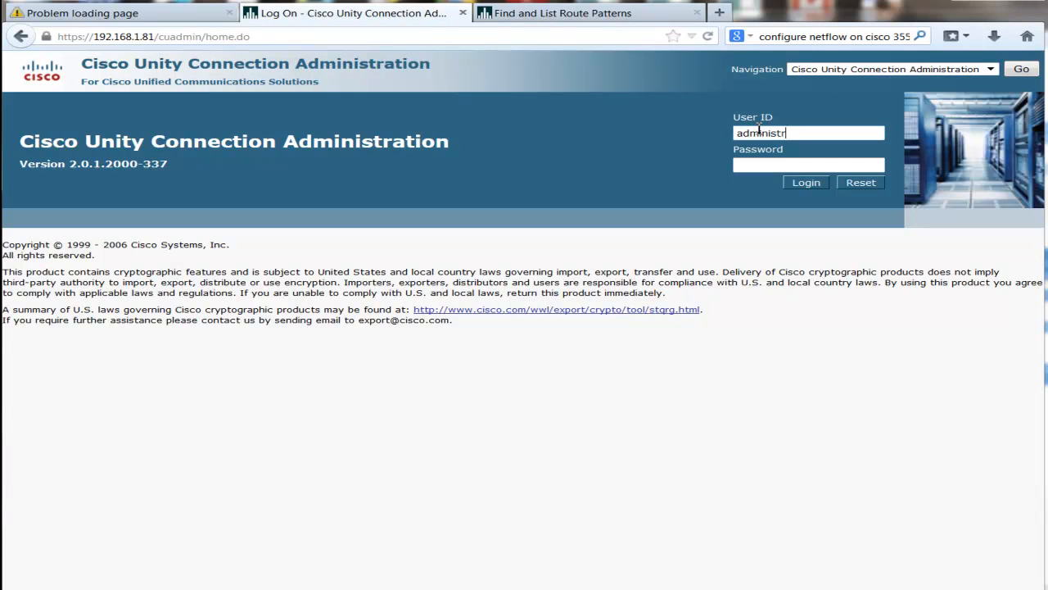
{"action": "type", "text": "ator"}
{"action": "key", "text": "Tab"}
{"action": "type", "text": "•••••"}
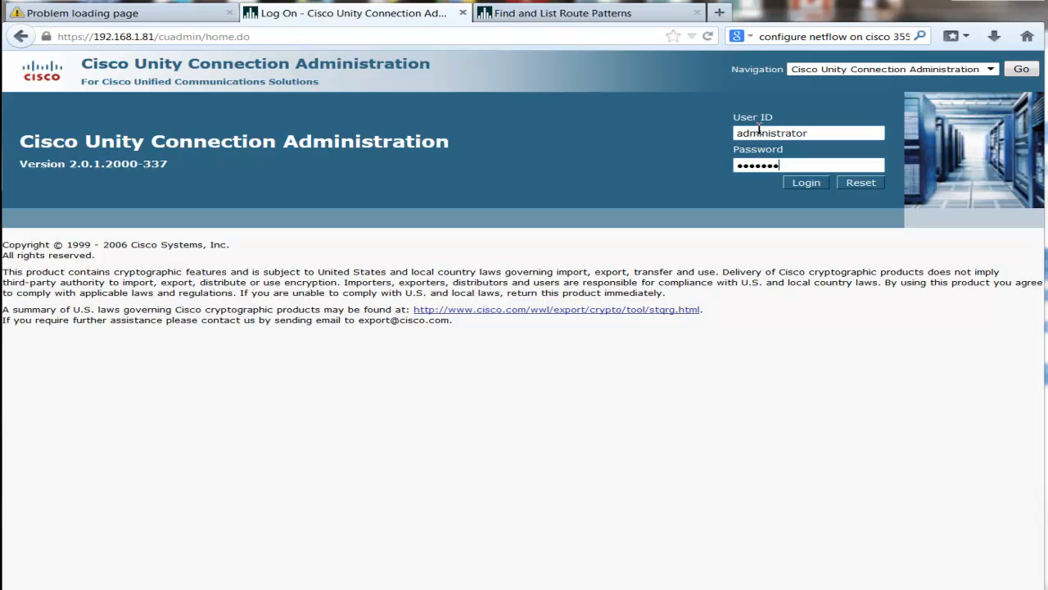
{"action": "key", "text": "Return"}
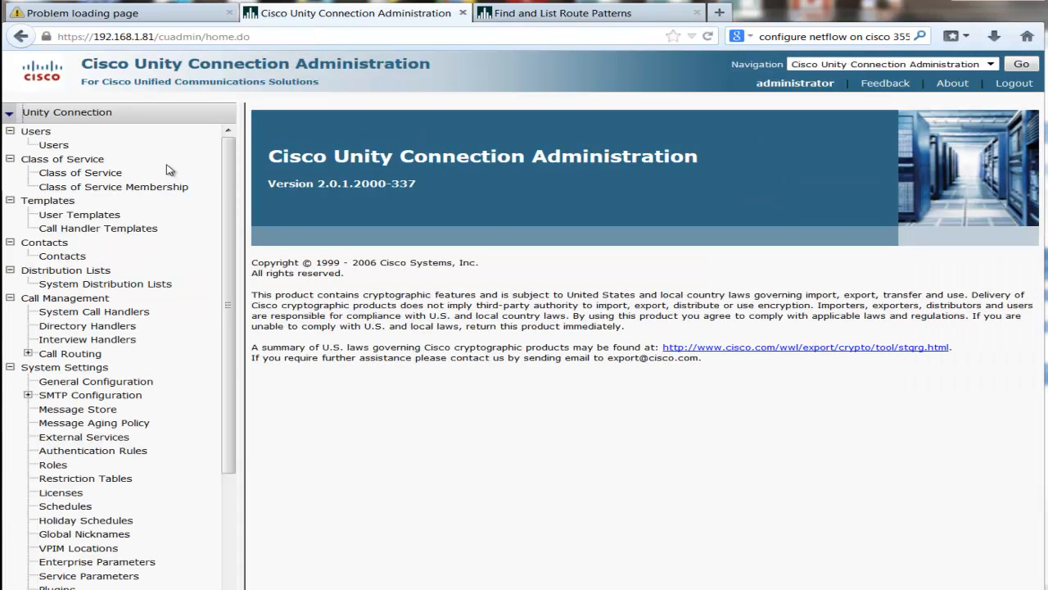
{"action": "left_click", "coordinate": [524, 15]}
{"action": "mouse_move", "coordinate": [320, 105]}
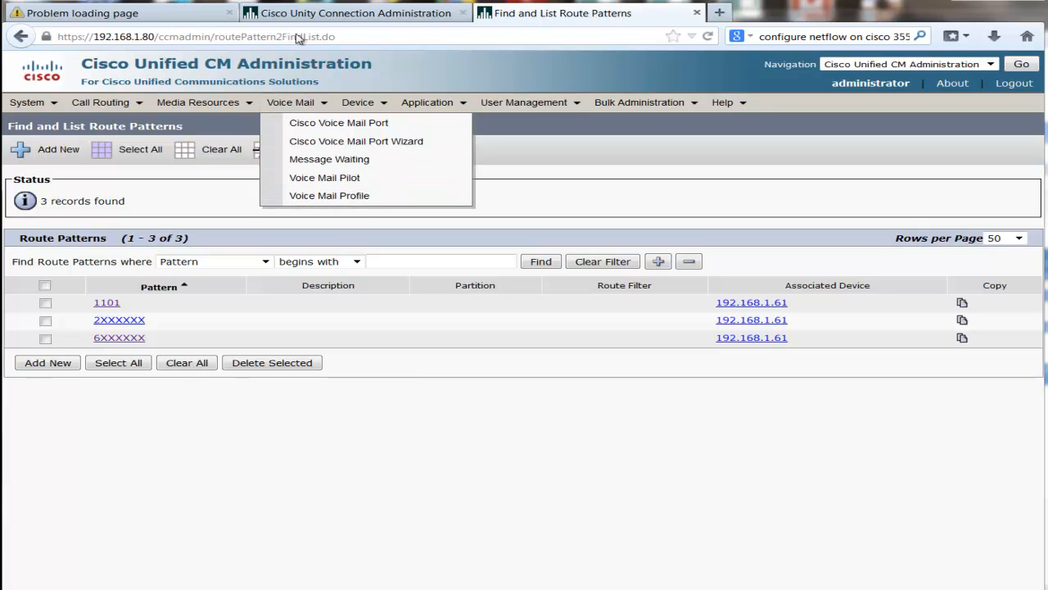
{"action": "left_click", "coordinate": [322, 18]}
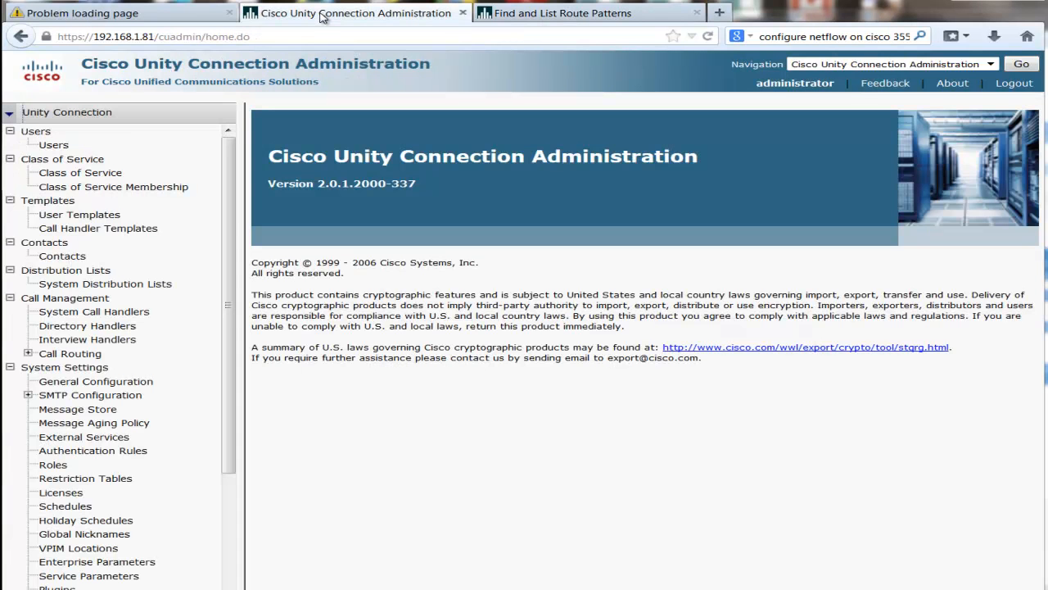
- Switch to Cisco Unified CM Administration and open the directory number configuration of line 1 on the phone Auto 1005
{"action": "left_click", "coordinate": [531, 18]}
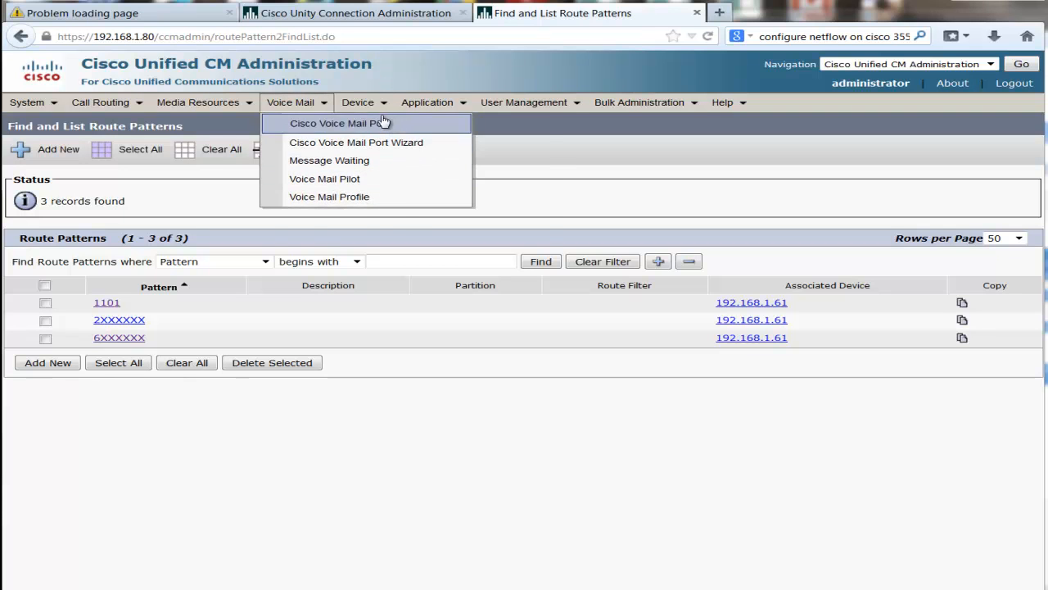
{"action": "mouse_move", "coordinate": [369, 109]}
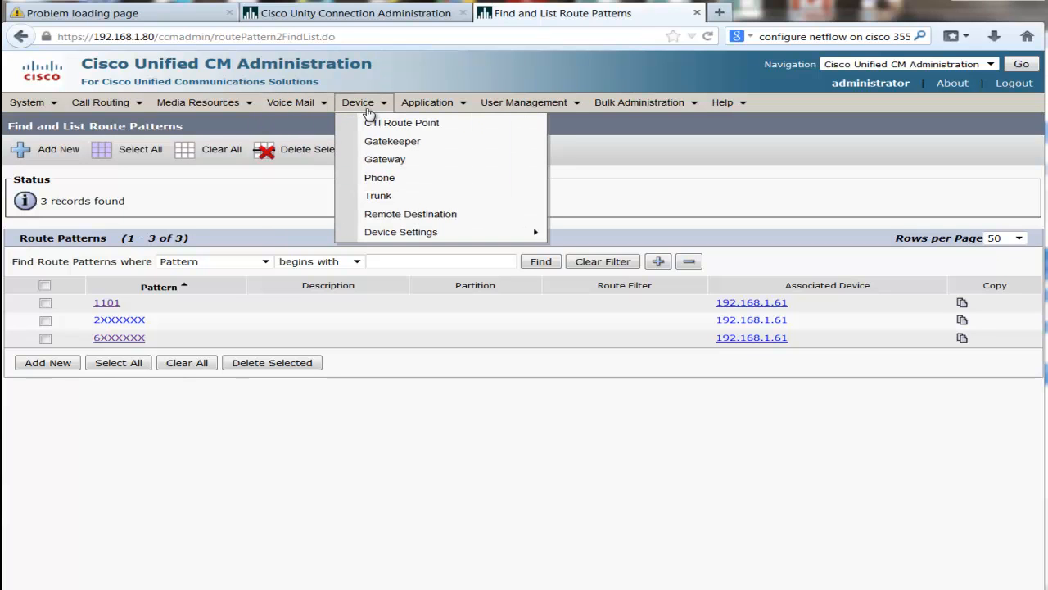
{"action": "left_click", "coordinate": [377, 182]}
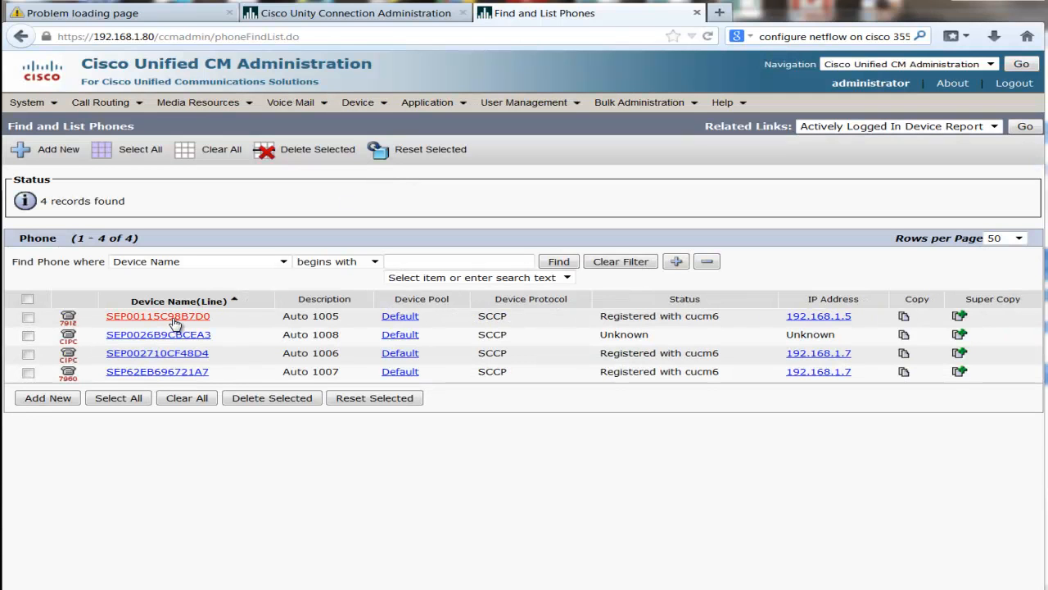
{"action": "left_click", "coordinate": [175, 323]}
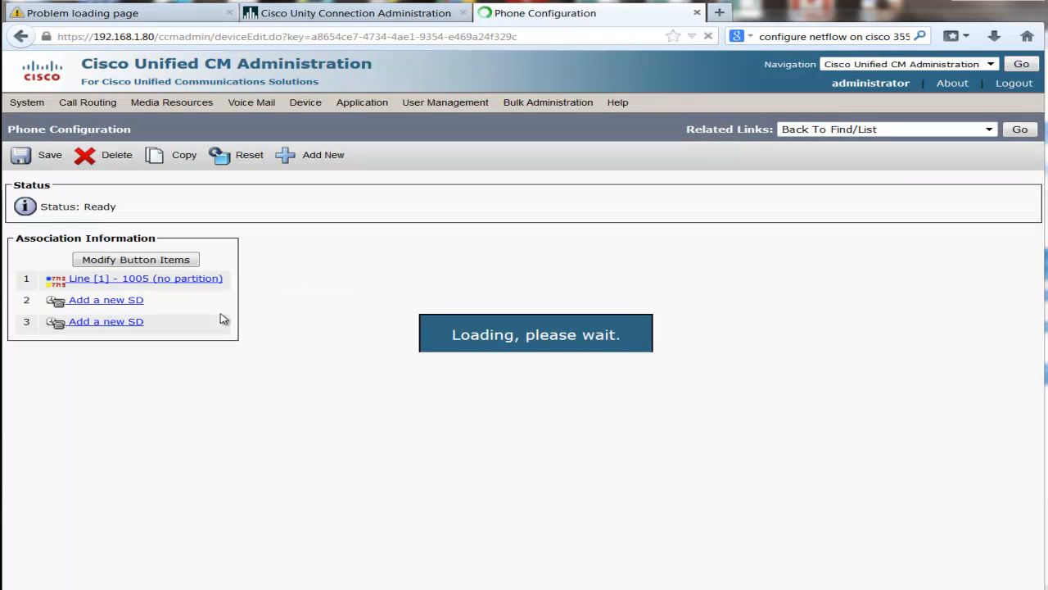
{"action": "left_click", "coordinate": [149, 280]}
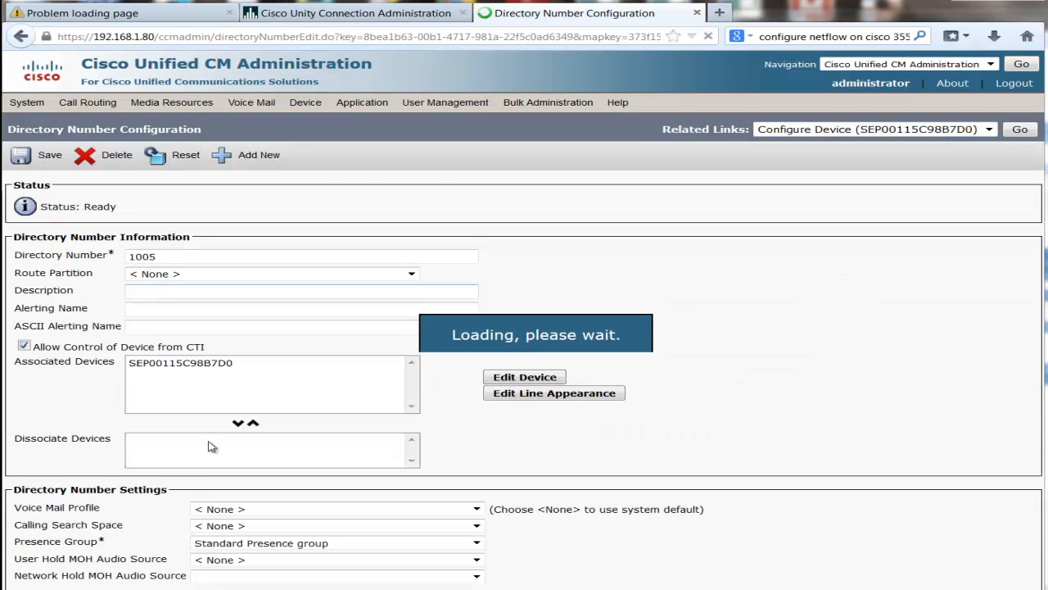
- Set the Voice Mail Profile of directory number 1005 to default1
{"action": "scroll", "coordinate": [212, 458], "scroll_direction": "down", "scroll_amount": 4}
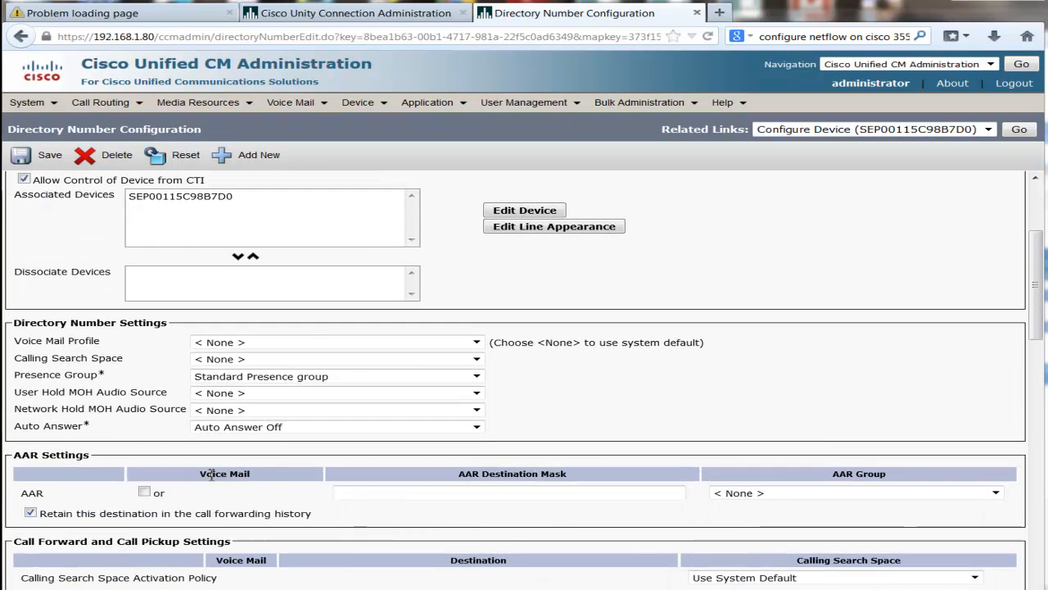
{"action": "scroll", "coordinate": [211, 475], "scroll_direction": "down", "scroll_amount": 2}
{"action": "left_click", "coordinate": [242, 276]}
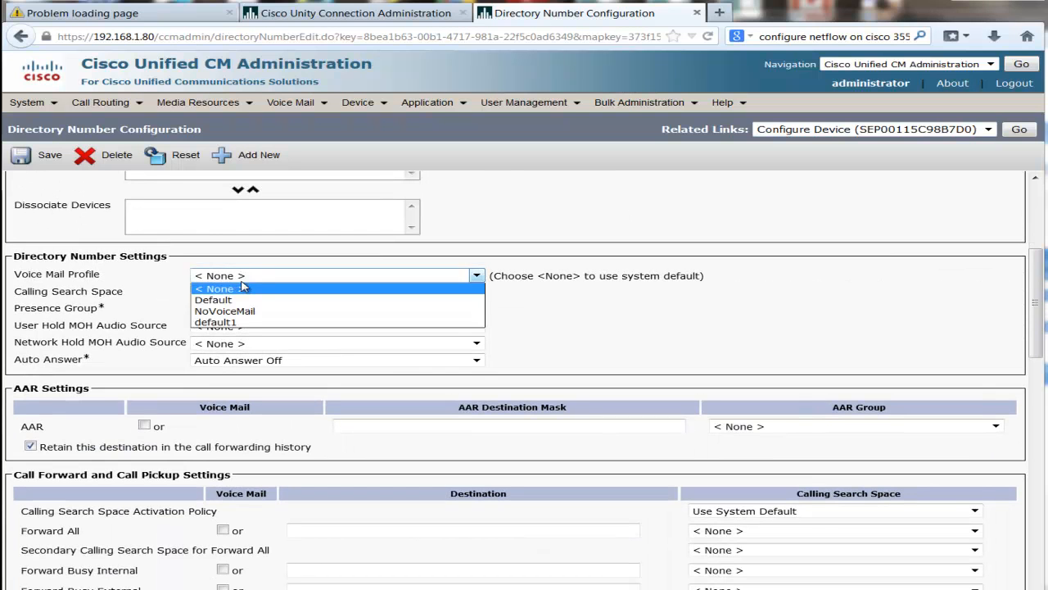
{"action": "left_click", "coordinate": [245, 323]}
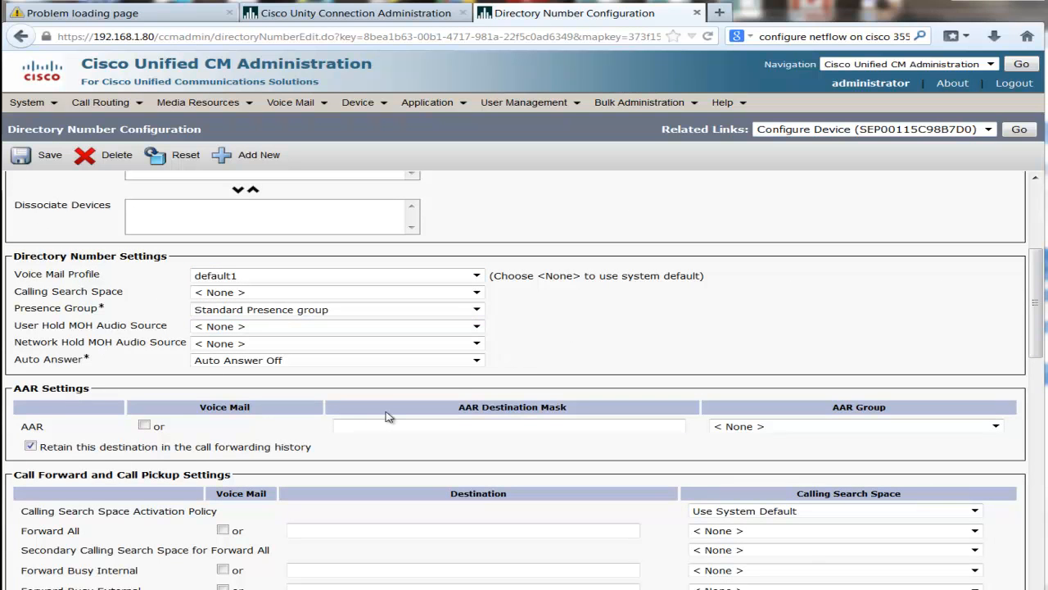
- Turn on voice mail forwarding for internal and external busy, no-answer and unregistered calls on directory number 1005
{"action": "scroll", "coordinate": [388, 417], "scroll_direction": "down", "scroll_amount": 5}
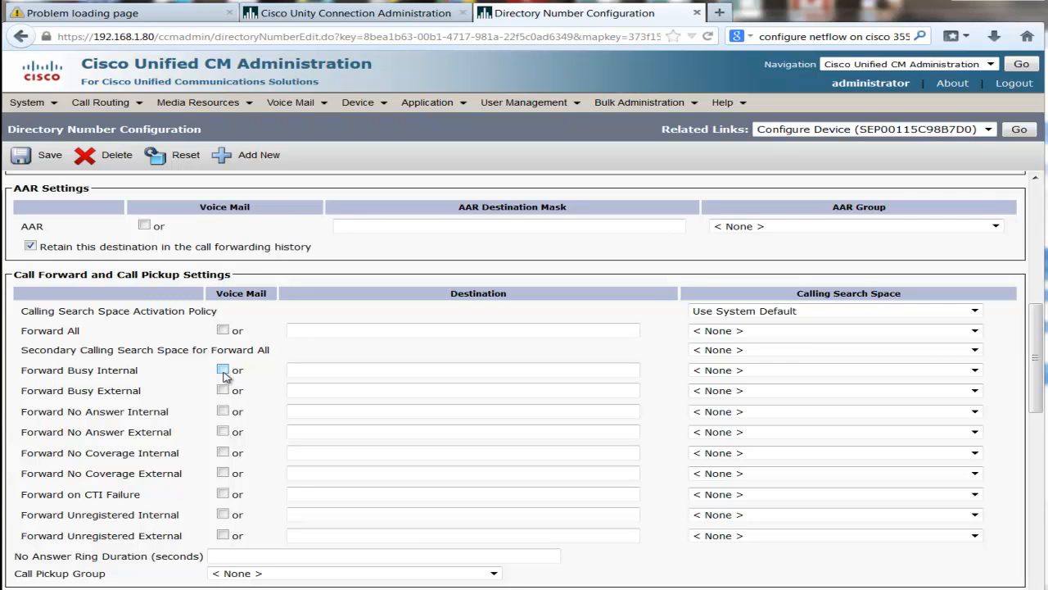
{"action": "left_click", "coordinate": [223, 391]}
{"action": "left_click", "coordinate": [223, 411]}
{"action": "left_click", "coordinate": [224, 390]}
{"action": "left_click", "coordinate": [224, 390]}
{"action": "left_click", "coordinate": [726, 312]}
{"action": "left_click", "coordinate": [726, 313]}
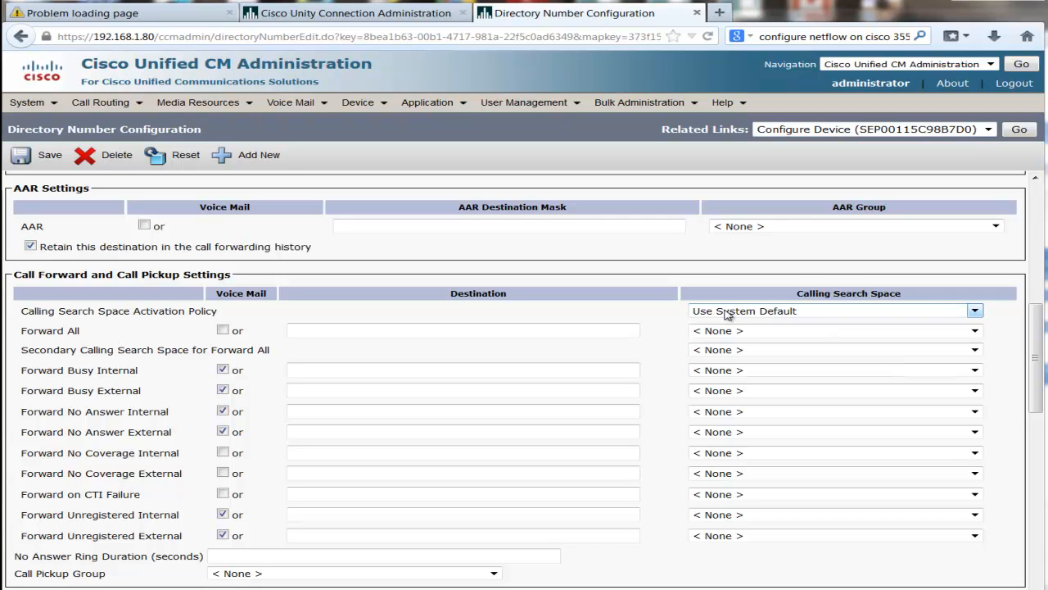
{"action": "scroll", "coordinate": [277, 448], "scroll_direction": "down", "scroll_amount": 1}
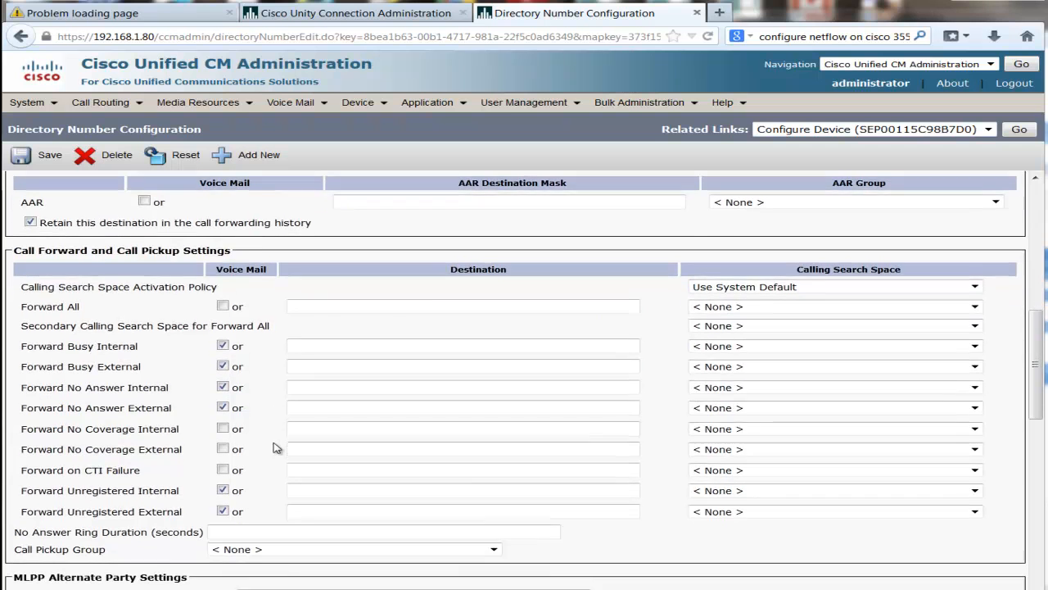
{"action": "scroll", "coordinate": [277, 448], "scroll_direction": "down", "scroll_amount": 2}
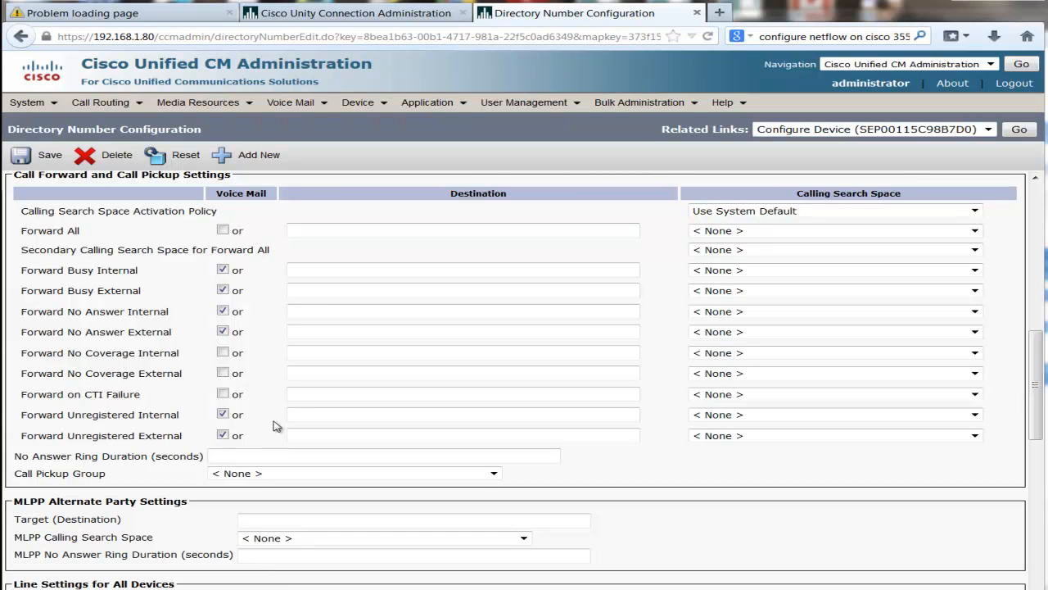
{"action": "scroll", "coordinate": [274, 426], "scroll_direction": "up", "scroll_amount": 8}
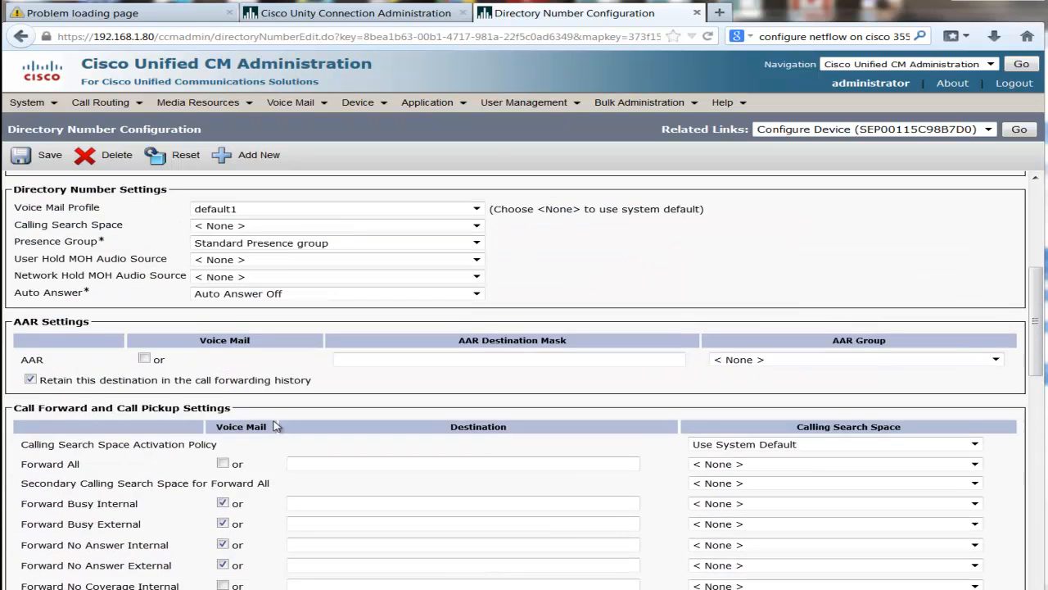
{"action": "scroll", "coordinate": [275, 426], "scroll_direction": "up", "scroll_amount": 3}
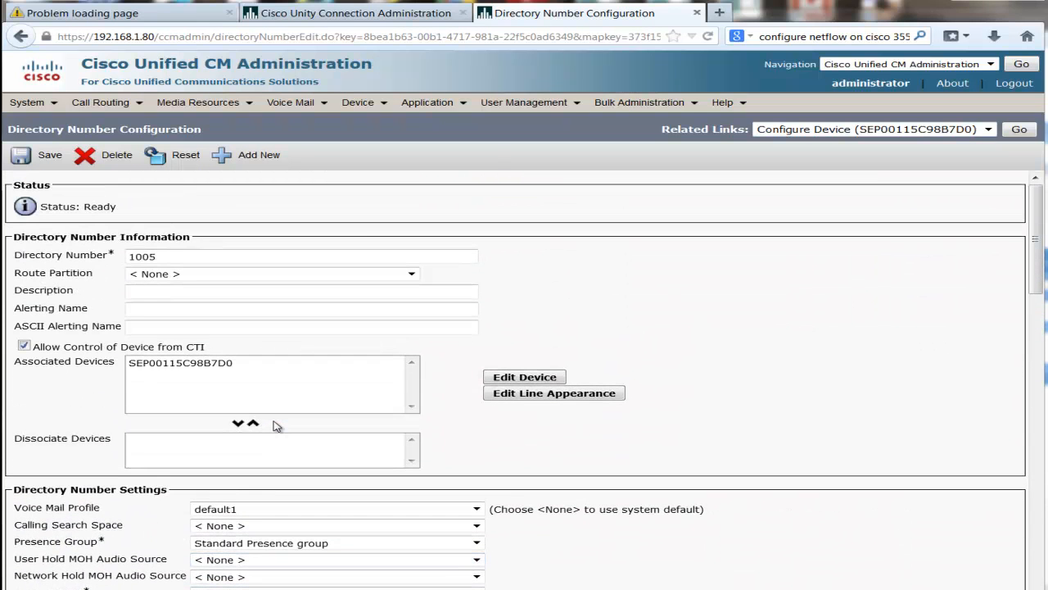
- Switch to Cisco Unity Connection Administration, open the user with extension 1007 and examine the extension and basic settings
{"action": "left_click", "coordinate": [360, 13]}
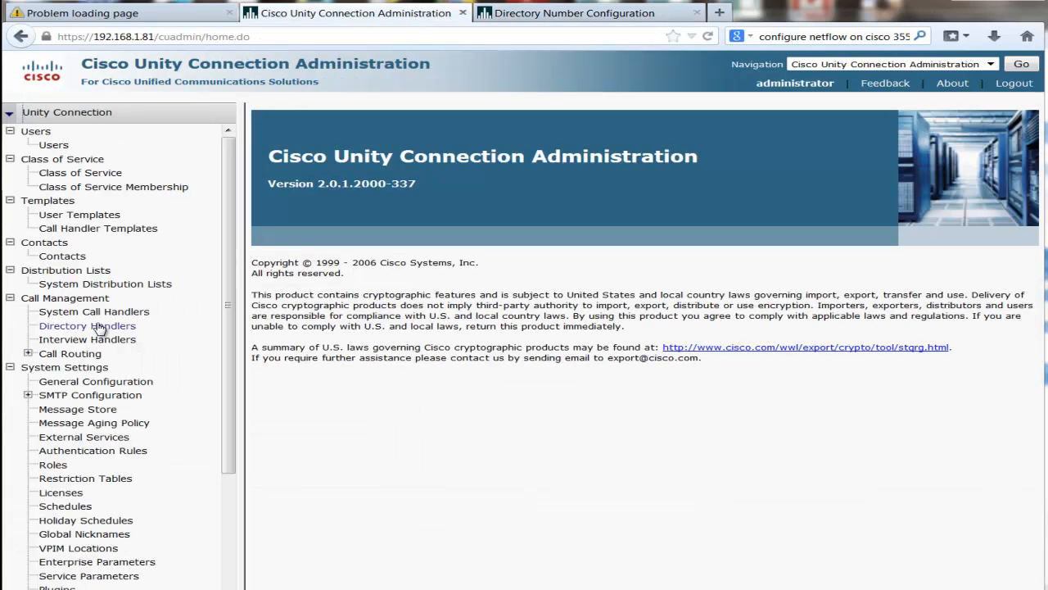
{"action": "left_click", "coordinate": [52, 145]}
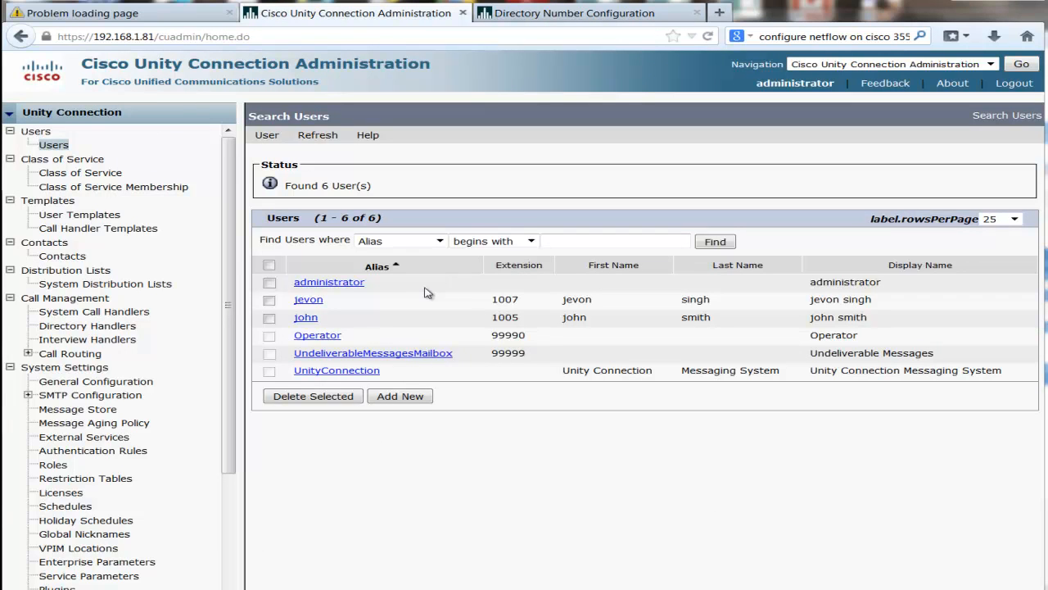
{"action": "left_click", "coordinate": [307, 300]}
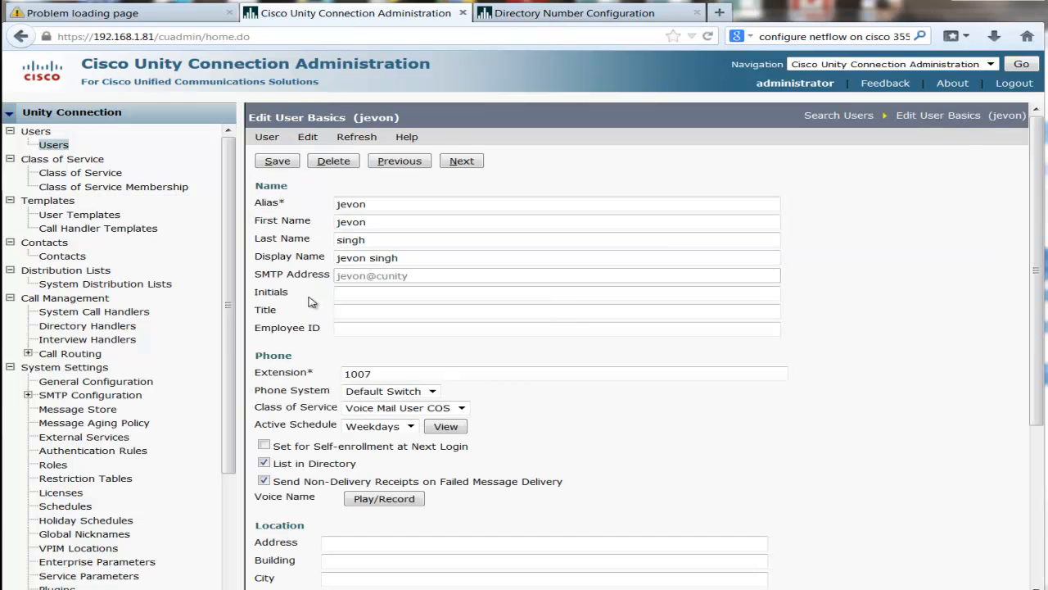
{"action": "double_click", "coordinate": [399, 373]}
{"action": "left_click_drag", "start_coordinate": [408, 374], "coordinate": [325, 370]}
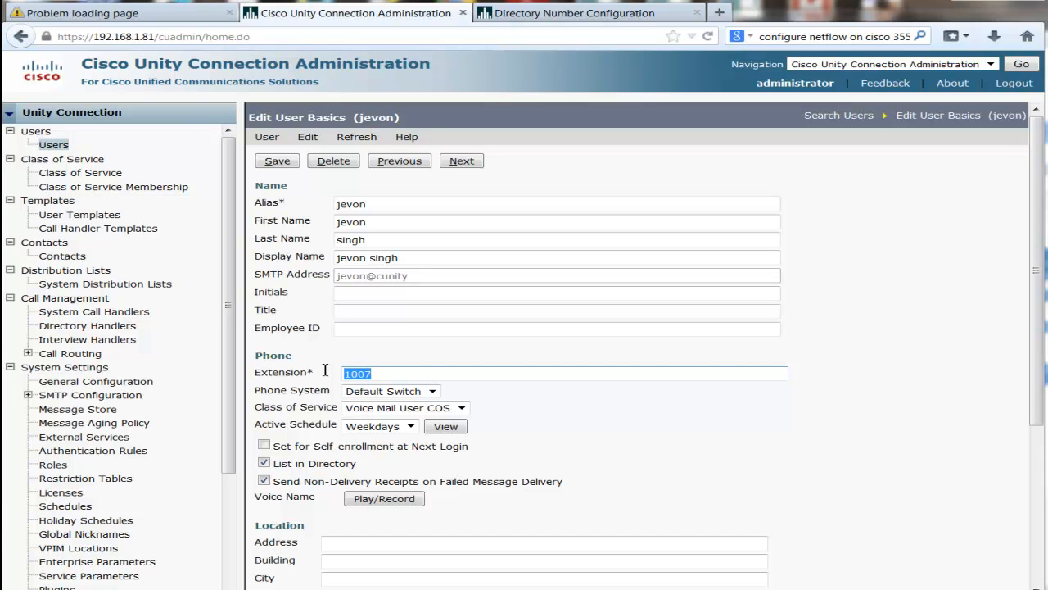
{"action": "scroll", "coordinate": [515, 418], "scroll_direction": "down", "scroll_amount": 1}
{"action": "scroll", "coordinate": [515, 417], "scroll_direction": "down", "scroll_amount": 5}
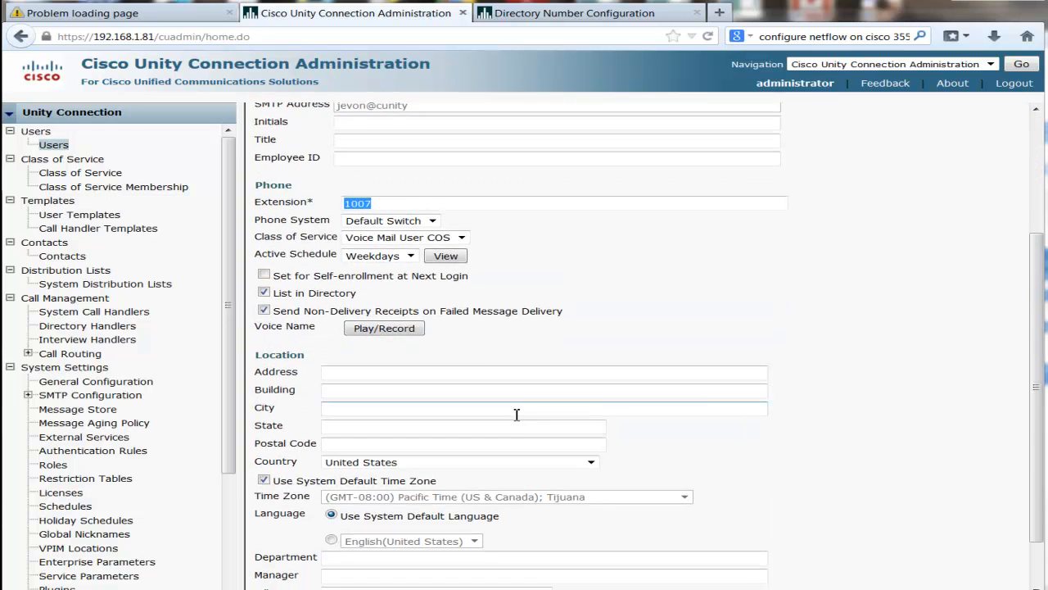
{"action": "scroll", "coordinate": [516, 418], "scroll_direction": "up", "scroll_amount": 5}
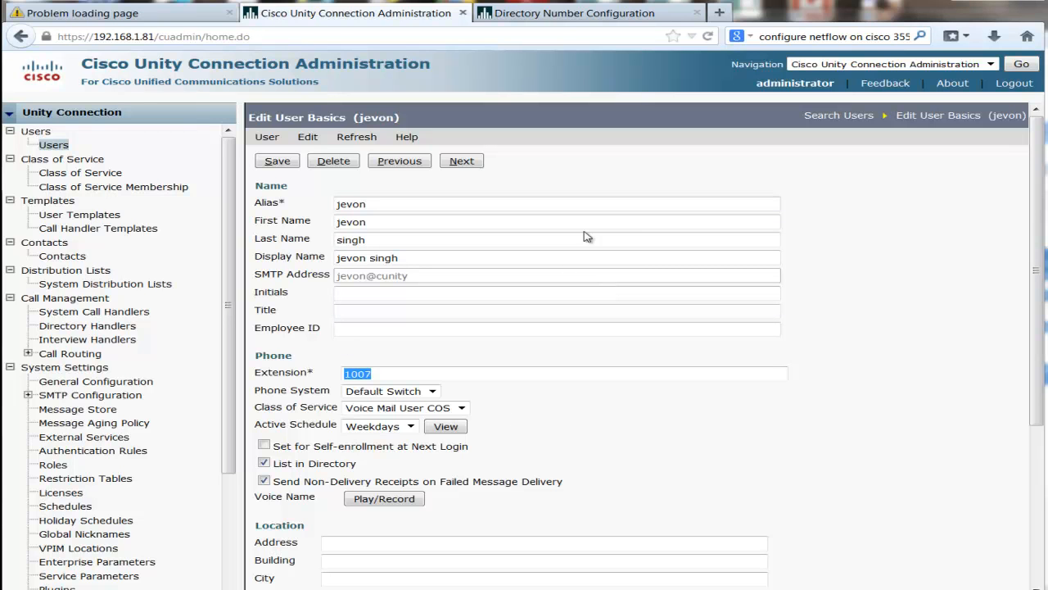
- Switch to Cisco Unified CM Administration, open line 1 of the phone Auto 1007 and examine its directory number settings
{"action": "left_click", "coordinate": [593, 15]}
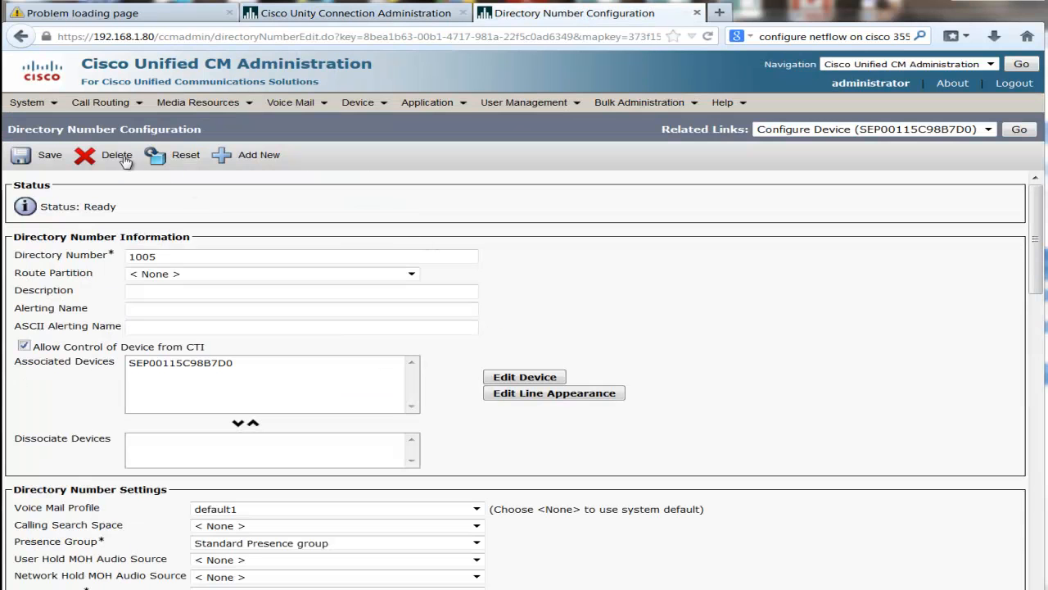
{"action": "mouse_move", "coordinate": [330, 96]}
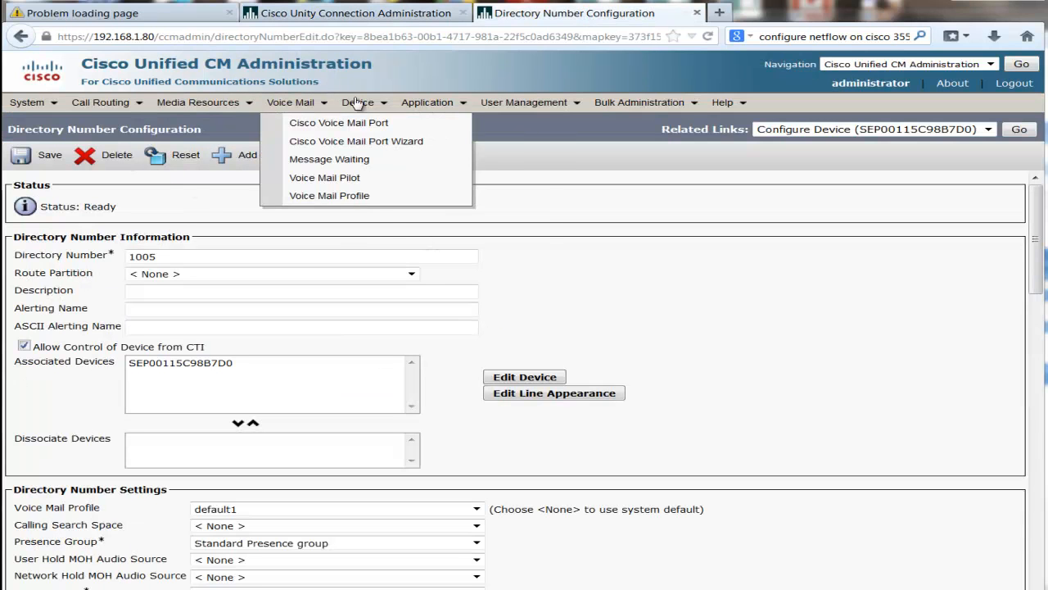
{"action": "left_click", "coordinate": [381, 180]}
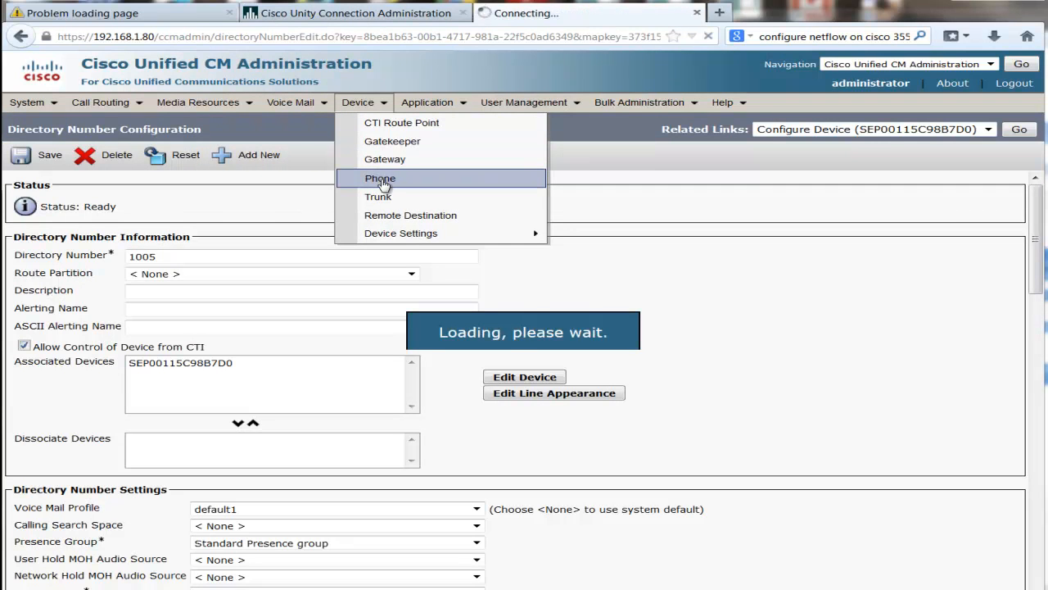
{"action": "left_click", "coordinate": [378, 18]}
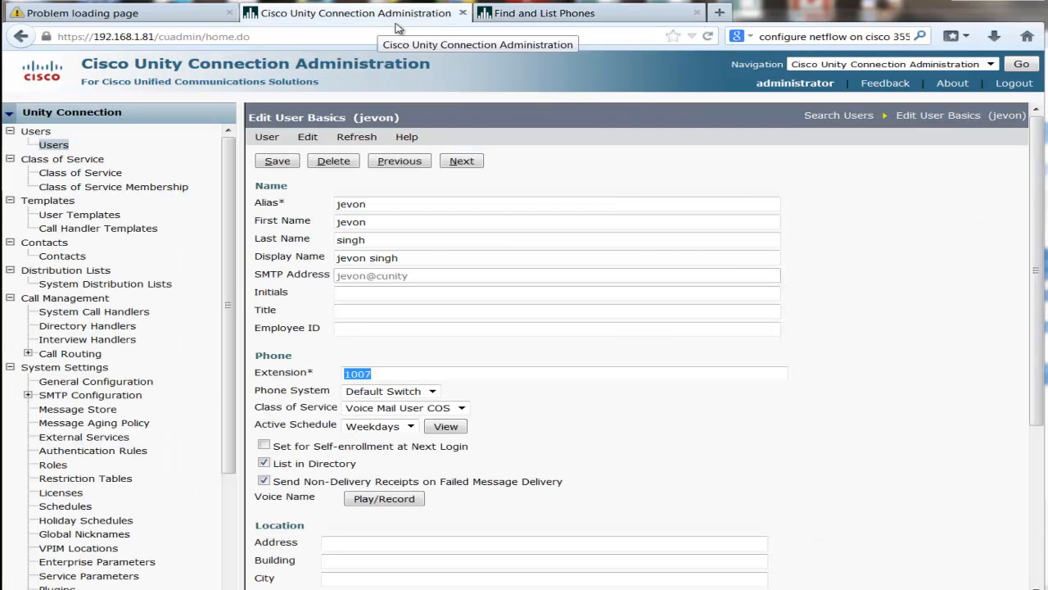
{"action": "left_click", "coordinate": [534, 15]}
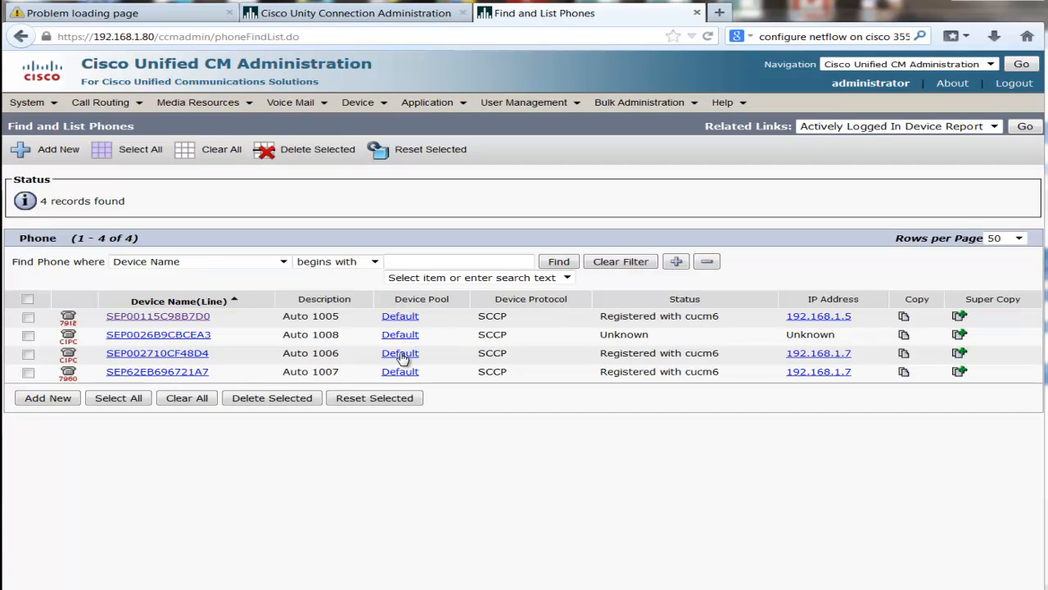
{"action": "left_click", "coordinate": [190, 373]}
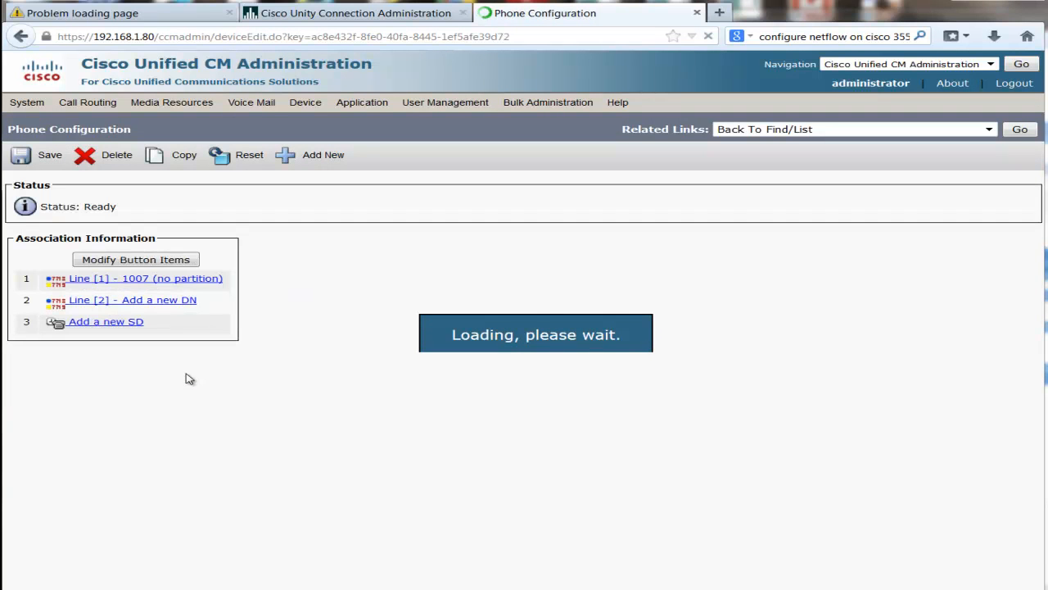
{"action": "left_click", "coordinate": [169, 281]}
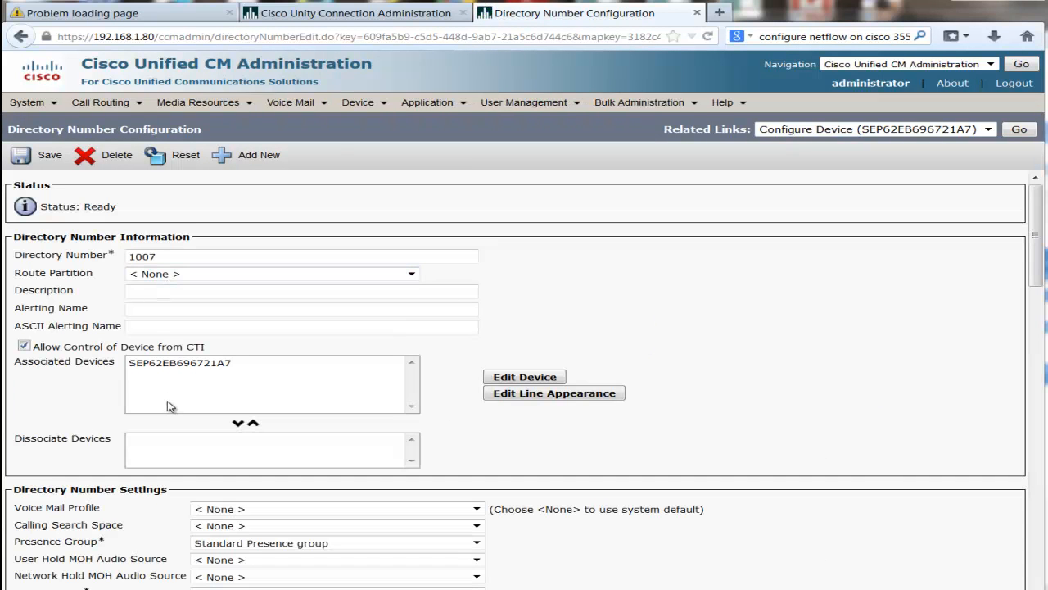
{"action": "scroll", "coordinate": [467, 420], "scroll_direction": "down", "scroll_amount": 2}
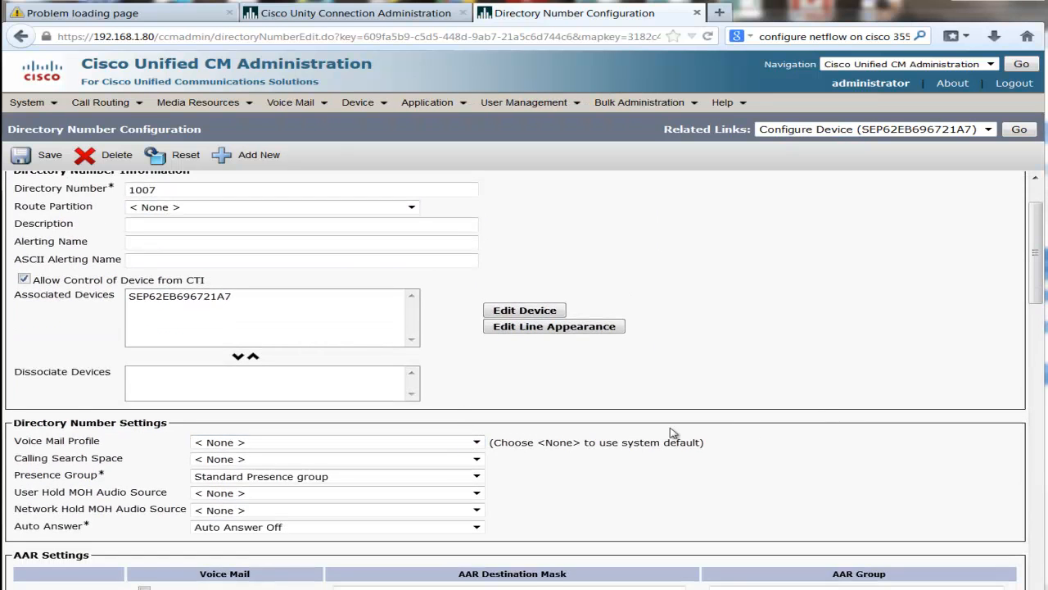
- Bring the softphone for extension 1007 into view and call its voice mailbox
{"action": "left_click_drag", "start_coordinate": [912, 200], "coordinate": [484, 157]}
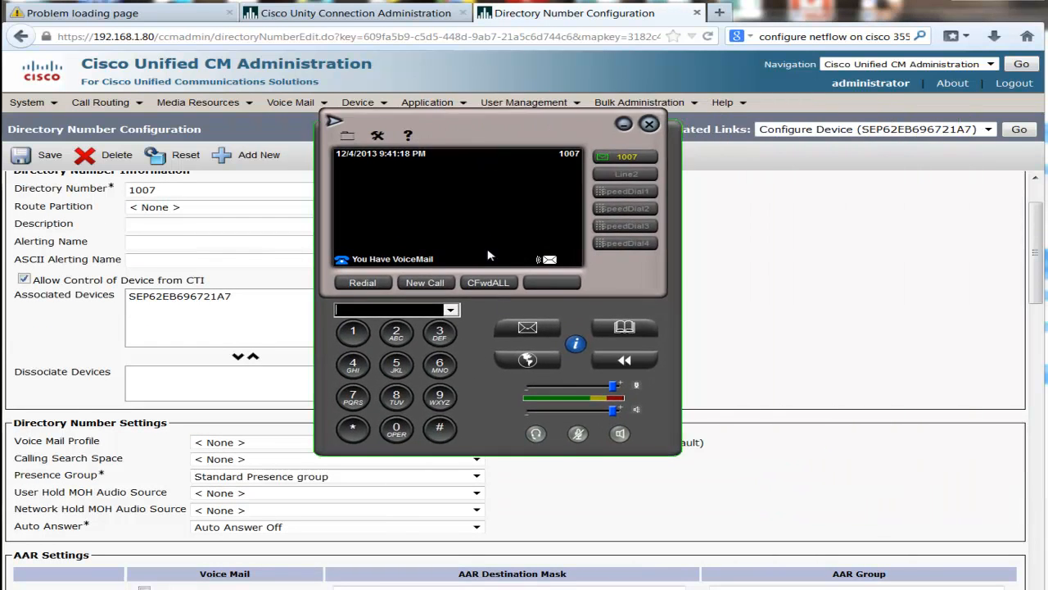
{"action": "left_click", "coordinate": [527, 328]}
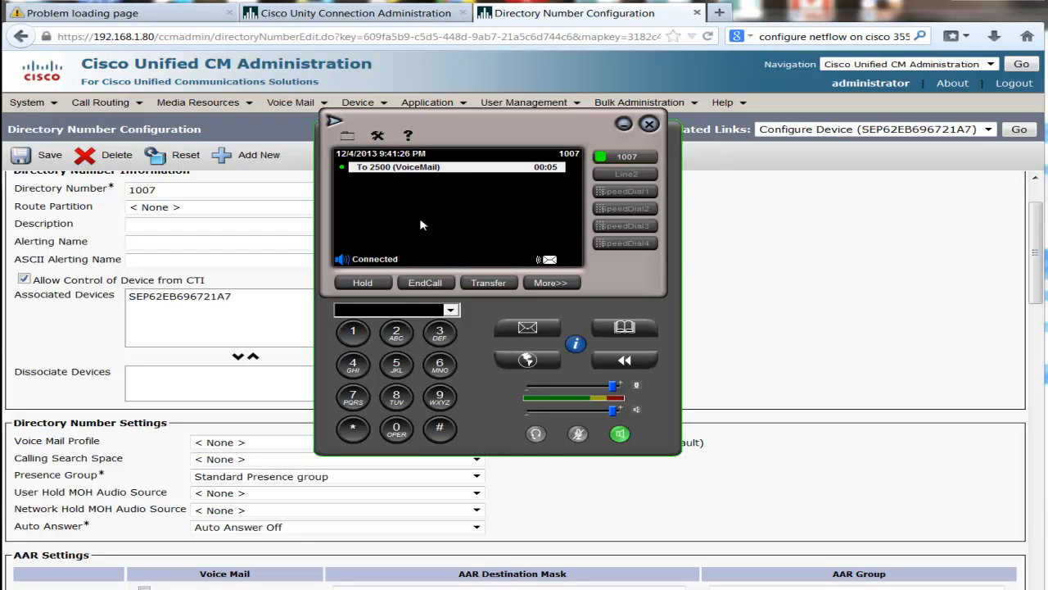
- Enter the voice mailbox PIN on the softphone, confirm it with #, and end the call
{"action": "left_click", "coordinate": [353, 331]}
{"action": "left_click", "coordinate": [397, 331]}
{"action": "left_click", "coordinate": [439, 331]}
{"action": "left_click", "coordinate": [440, 426]}
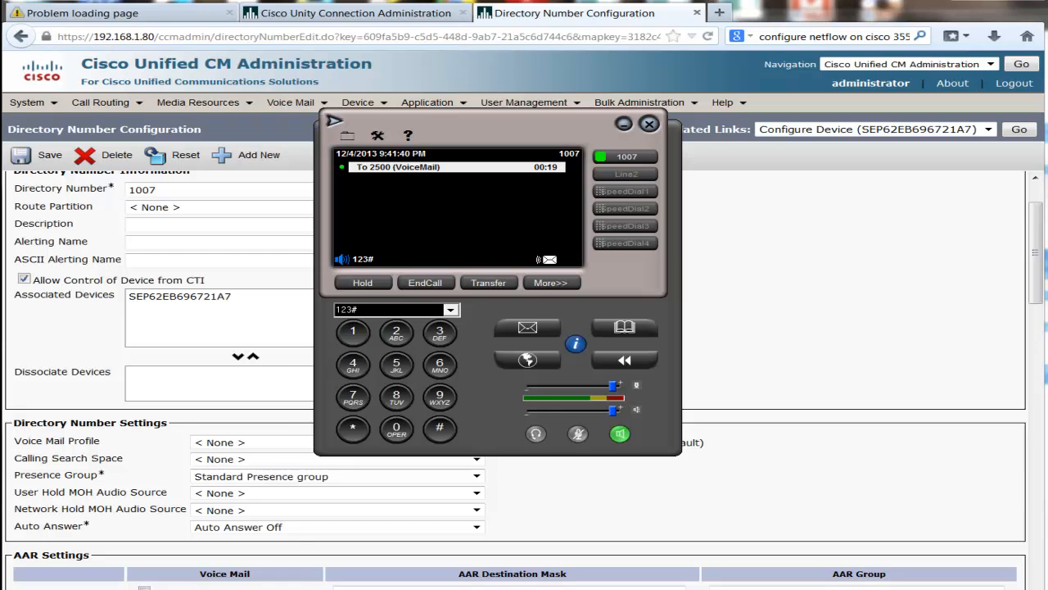
{"action": "left_click", "coordinate": [425, 283]}
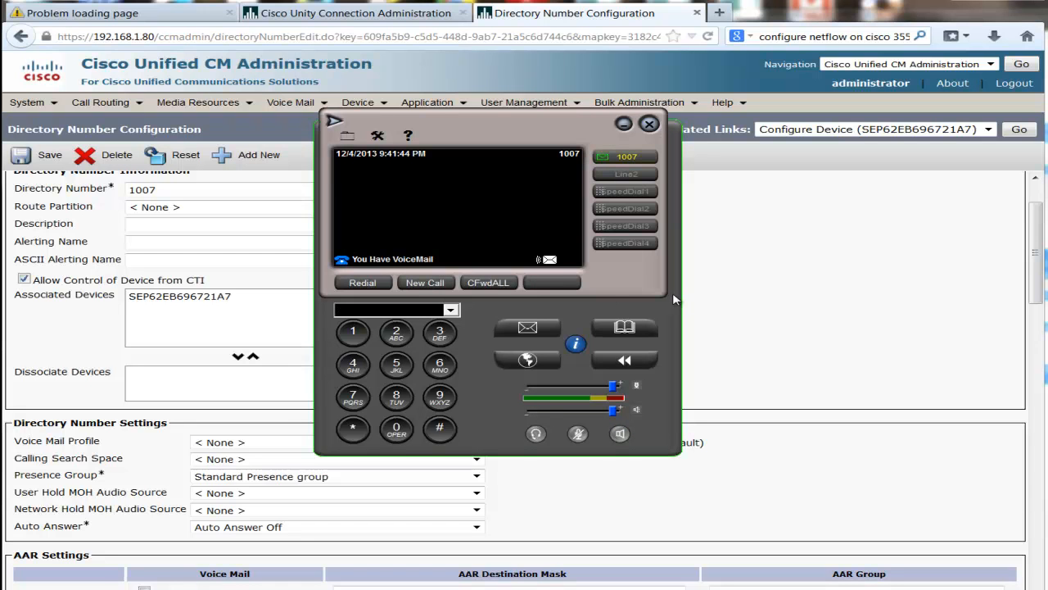
- Return to the configuration page of directory number 1007 and examine its voice mail profile, call forward and line settings
{"action": "left_click", "coordinate": [756, 300]}
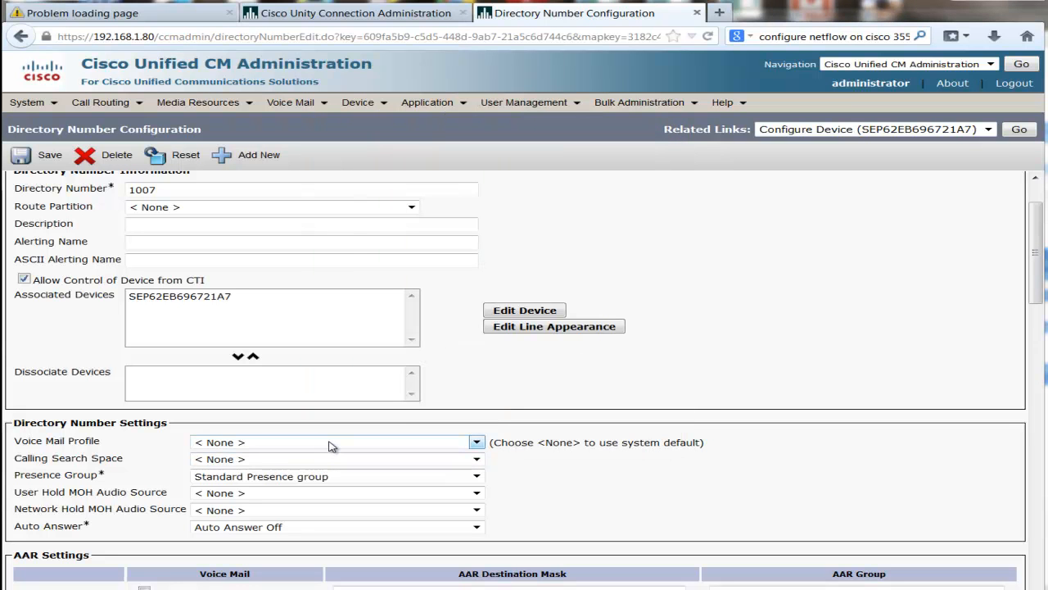
{"action": "scroll", "coordinate": [620, 456], "scroll_direction": "down", "scroll_amount": 4}
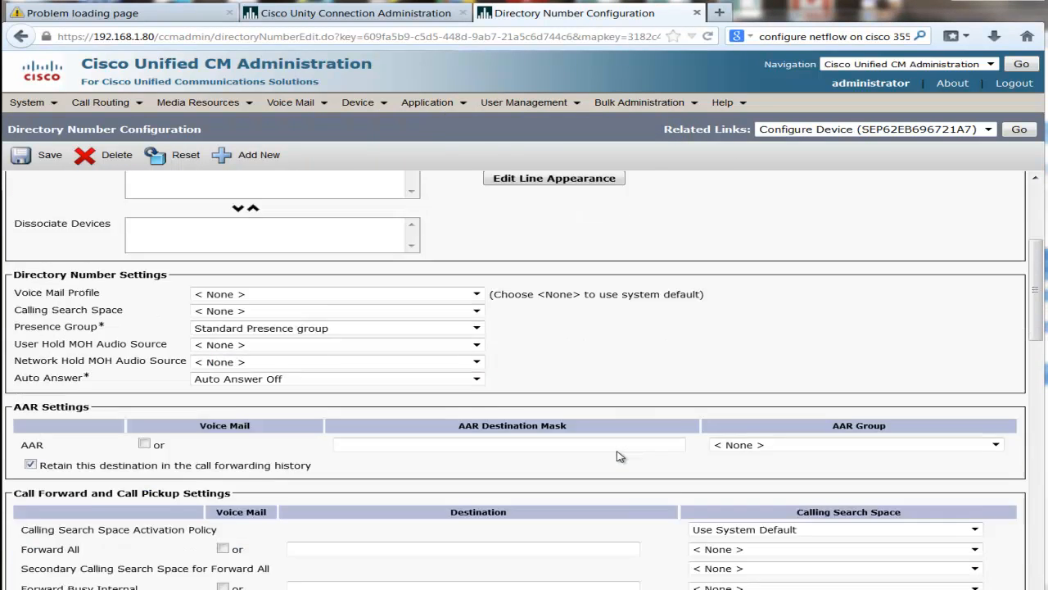
{"action": "scroll", "coordinate": [620, 456], "scroll_direction": "up", "scroll_amount": 5}
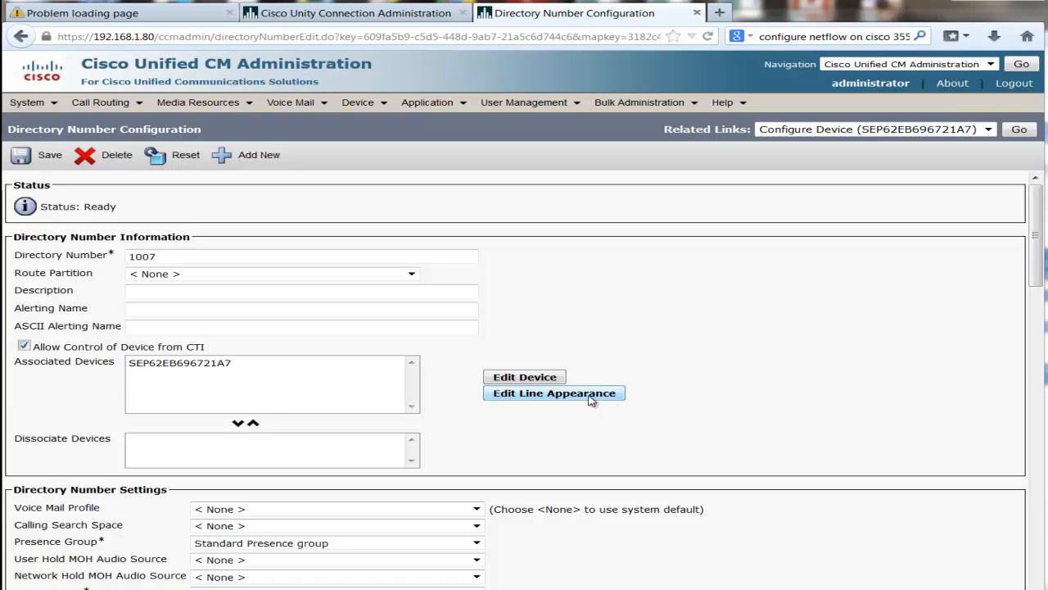
{"action": "scroll", "coordinate": [809, 393], "scroll_direction": "down", "scroll_amount": 5}
{"action": "scroll", "coordinate": [809, 393], "scroll_direction": "down", "scroll_amount": 9}
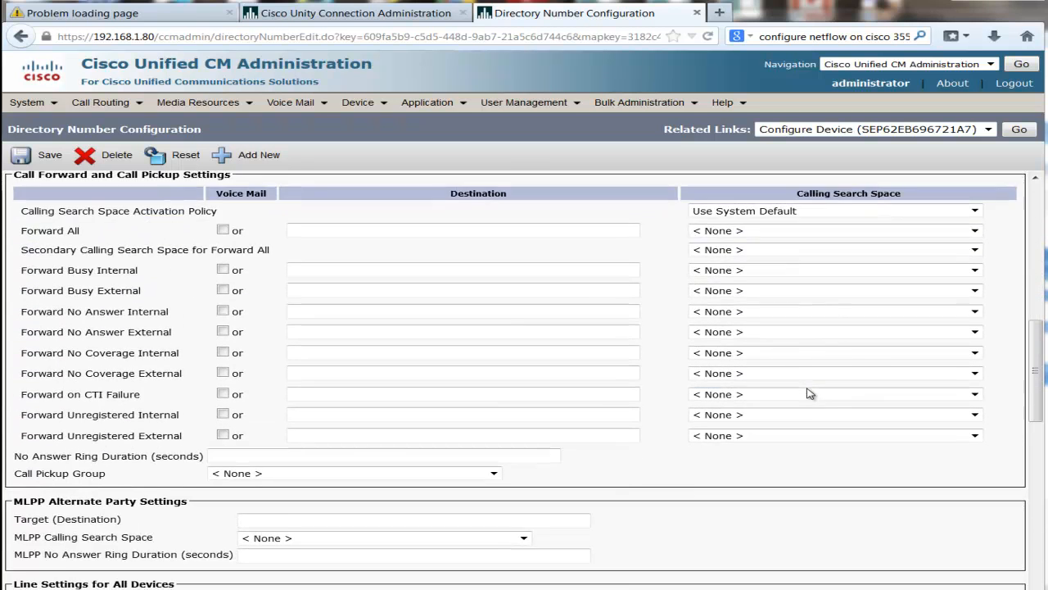
{"action": "scroll", "coordinate": [752, 382], "scroll_direction": "down", "scroll_amount": 2}
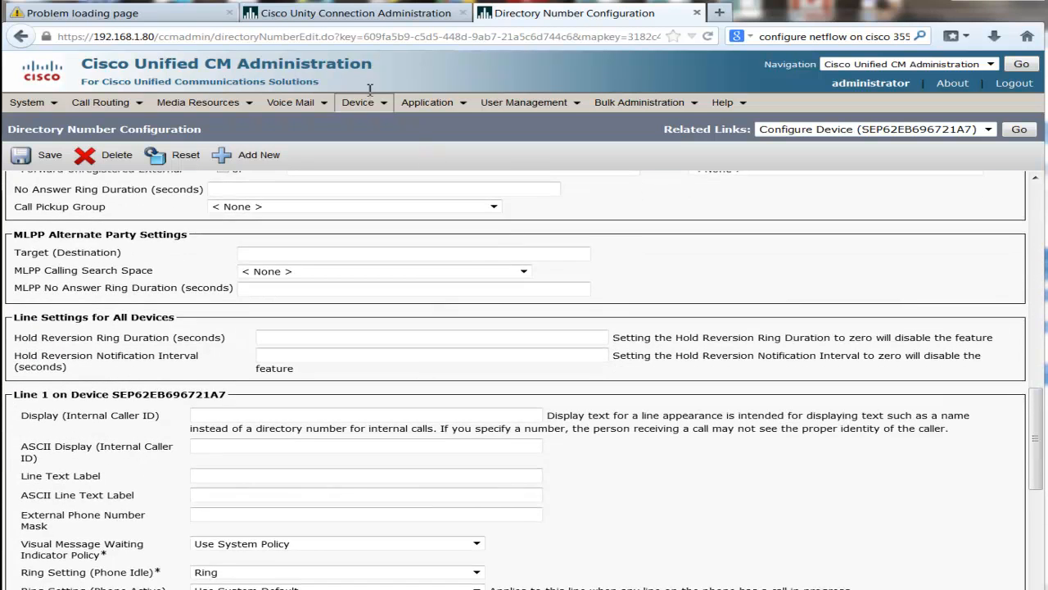
- Switch to Cisco Unity Connection Administration and open the Default Switch phone system to examine its basics
{"action": "left_click", "coordinate": [348, 13]}
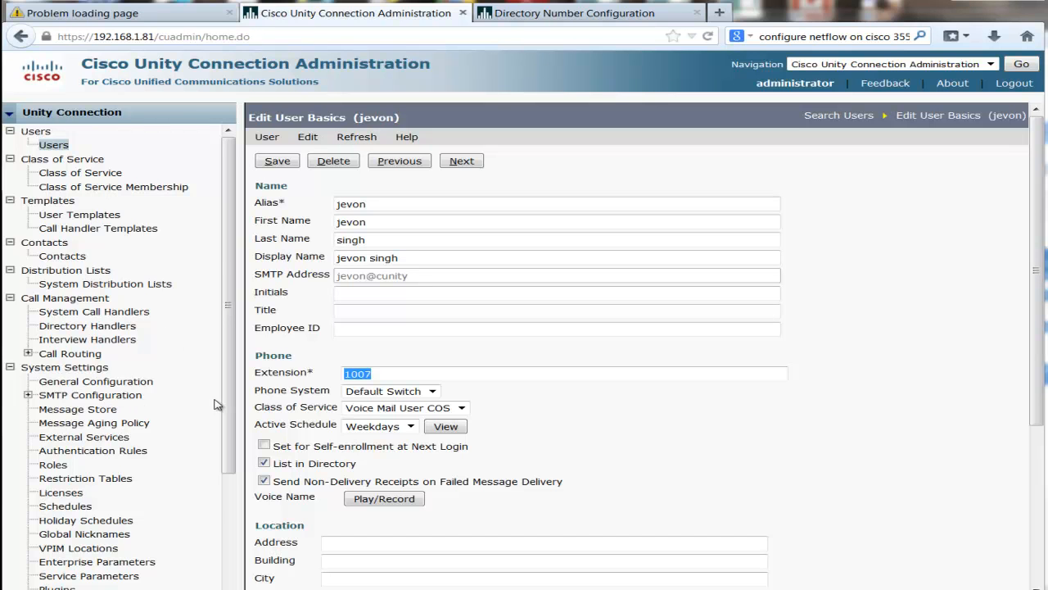
{"action": "left_click_drag", "start_coordinate": [227, 406], "coordinate": [227, 511]}
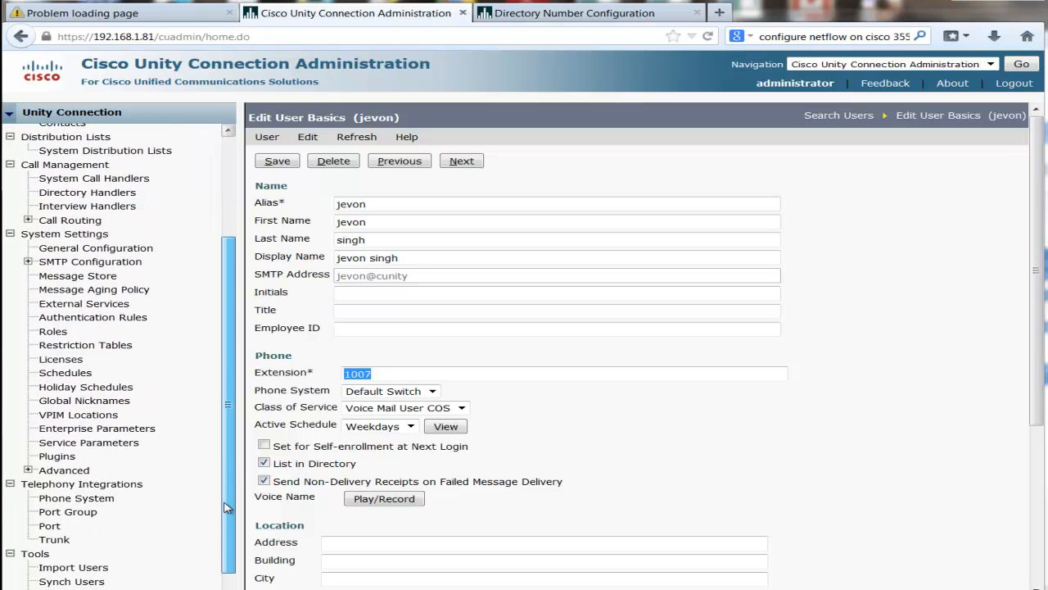
{"action": "left_click", "coordinate": [98, 491]}
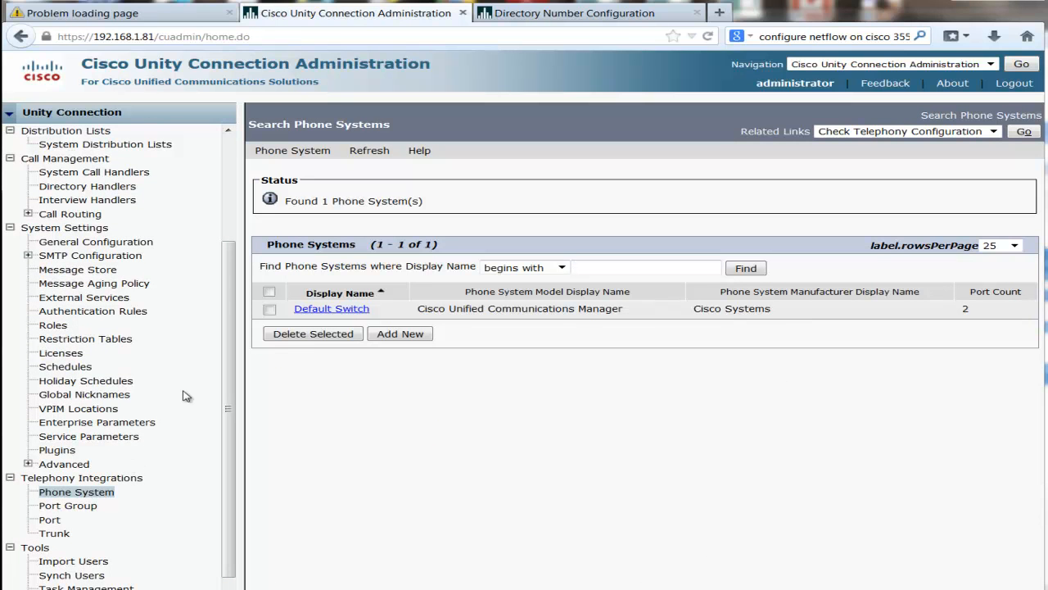
{"action": "left_click", "coordinate": [358, 311]}
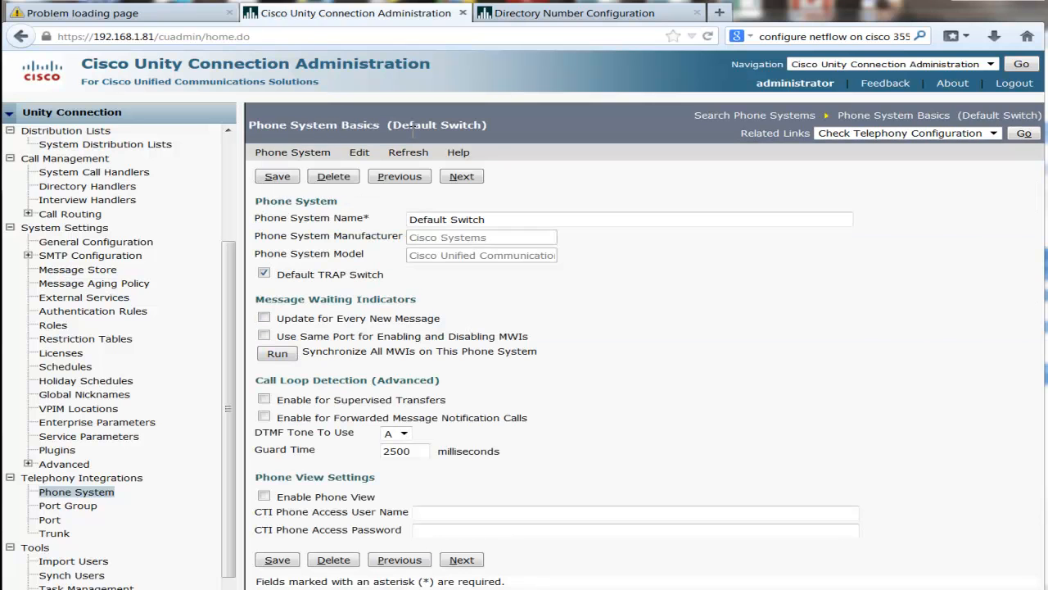
- Open the Default Switchportgroup port group and examine its Unified Communications Manager and TFTP servers
{"action": "left_click", "coordinate": [78, 505]}
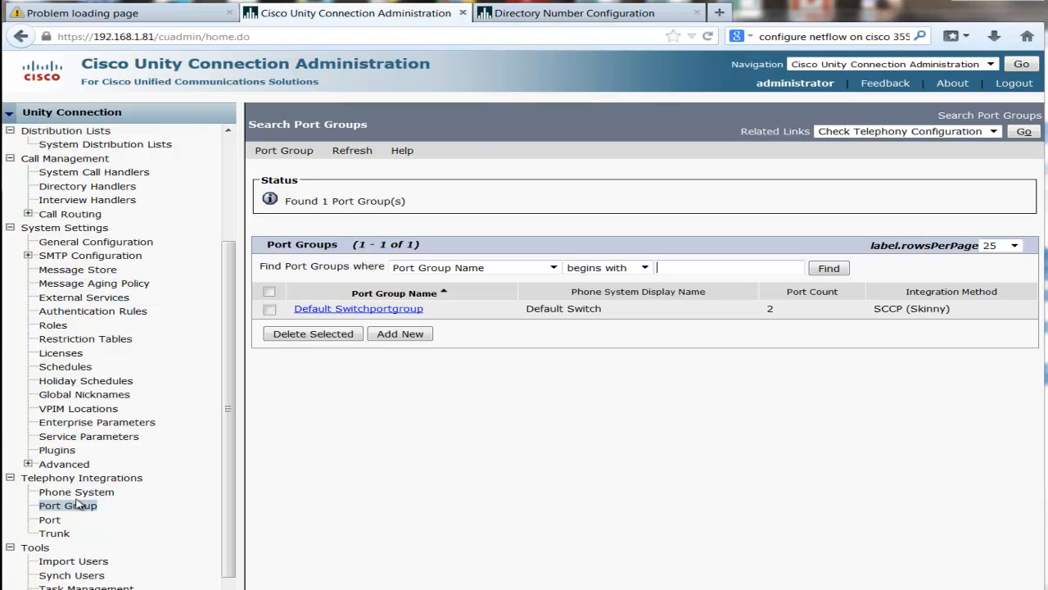
{"action": "left_click", "coordinate": [328, 311]}
{"action": "left_click", "coordinate": [344, 153]}
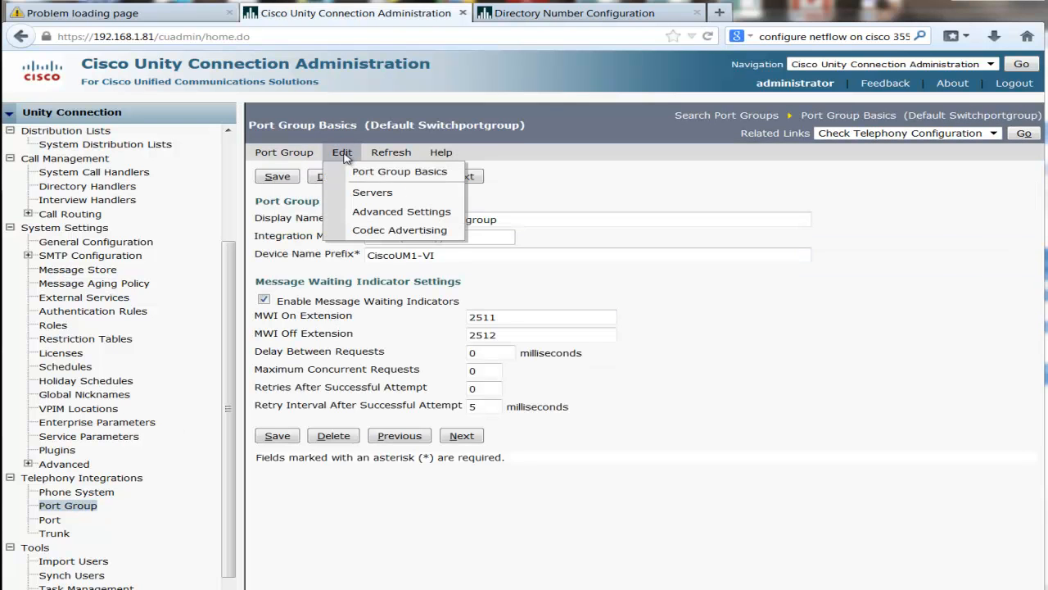
{"action": "left_click", "coordinate": [374, 194]}
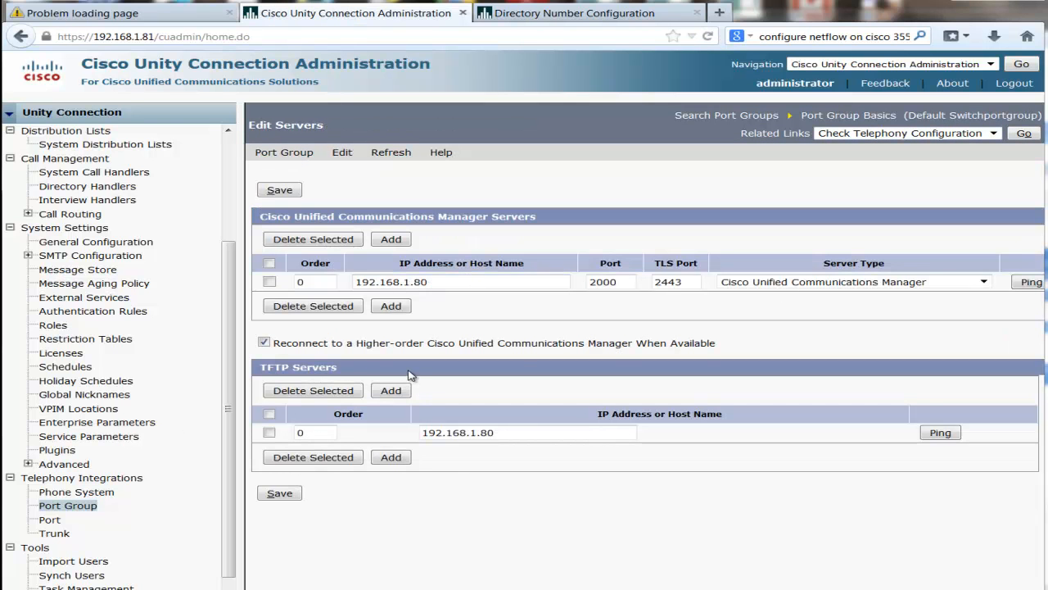
- Open the port Default Switchportgroup-001 and examine its status and phone system settings
{"action": "scroll", "coordinate": [231, 445], "scroll_direction": "down", "scroll_amount": 1}
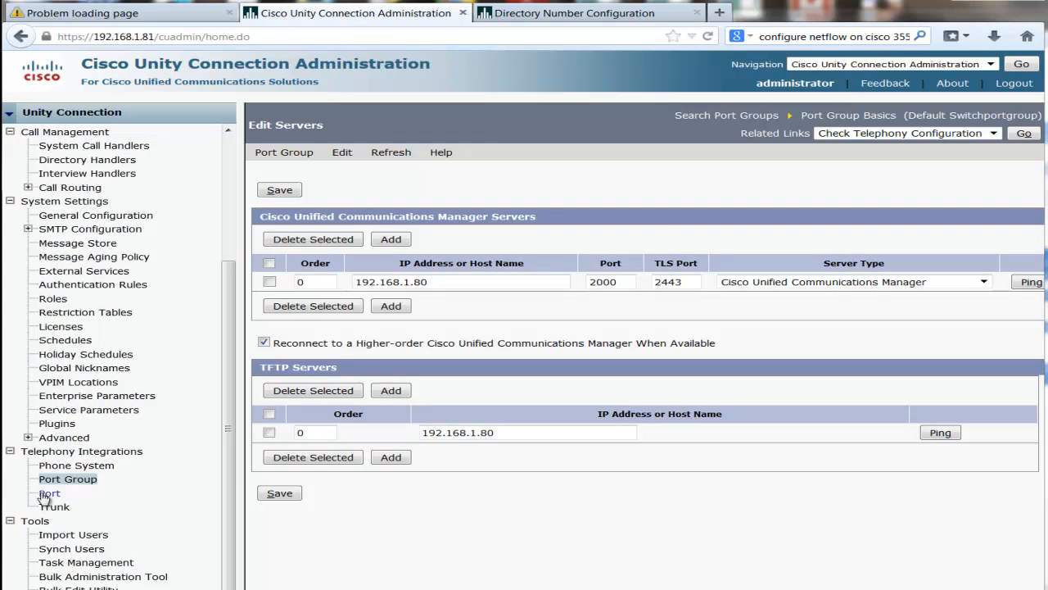
{"action": "left_click", "coordinate": [50, 493]}
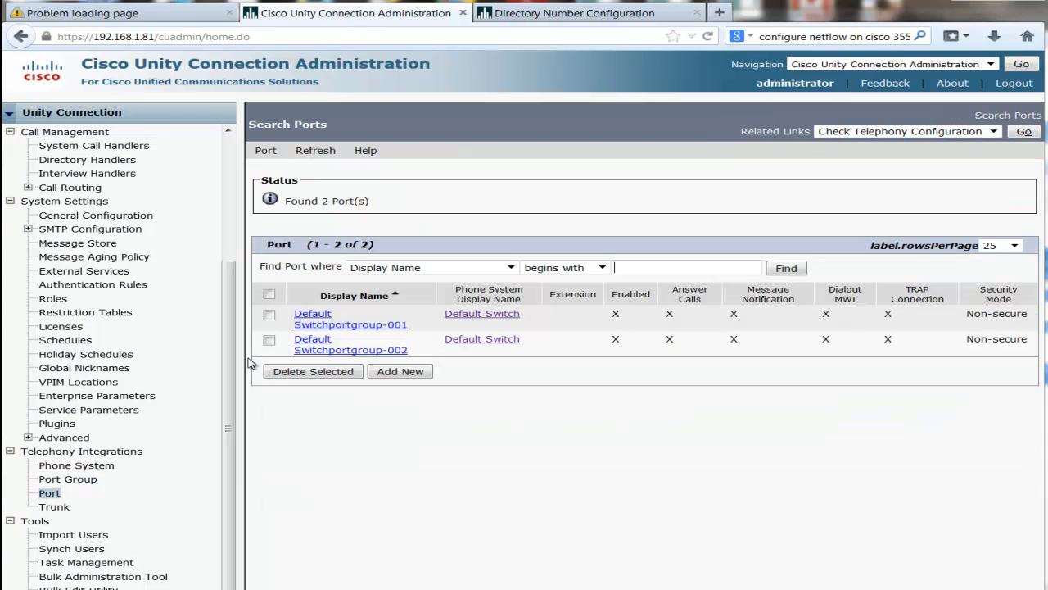
{"action": "left_click", "coordinate": [355, 324]}
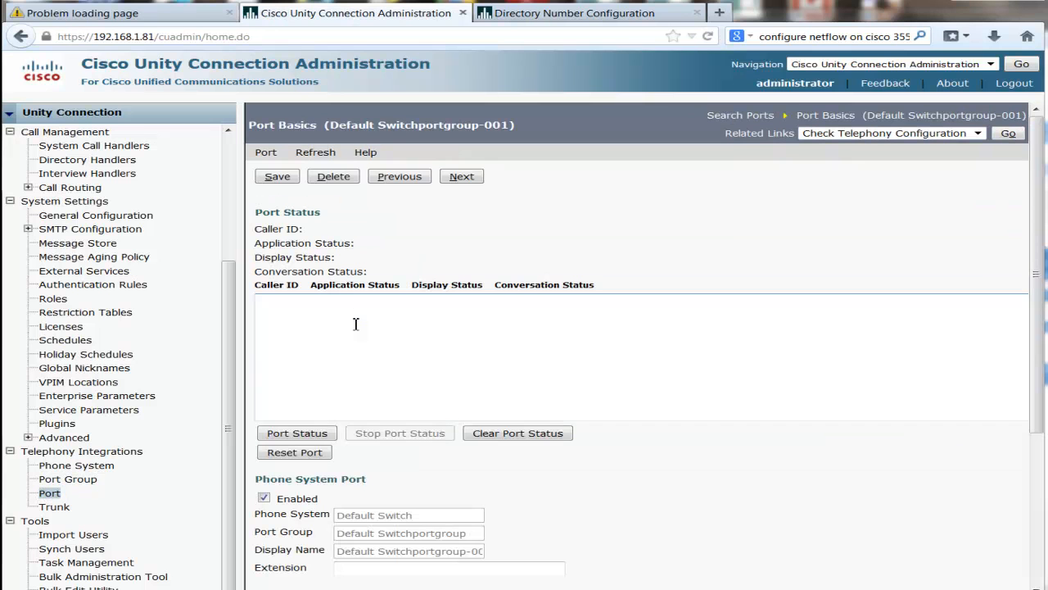
{"action": "left_click", "coordinate": [265, 152]}
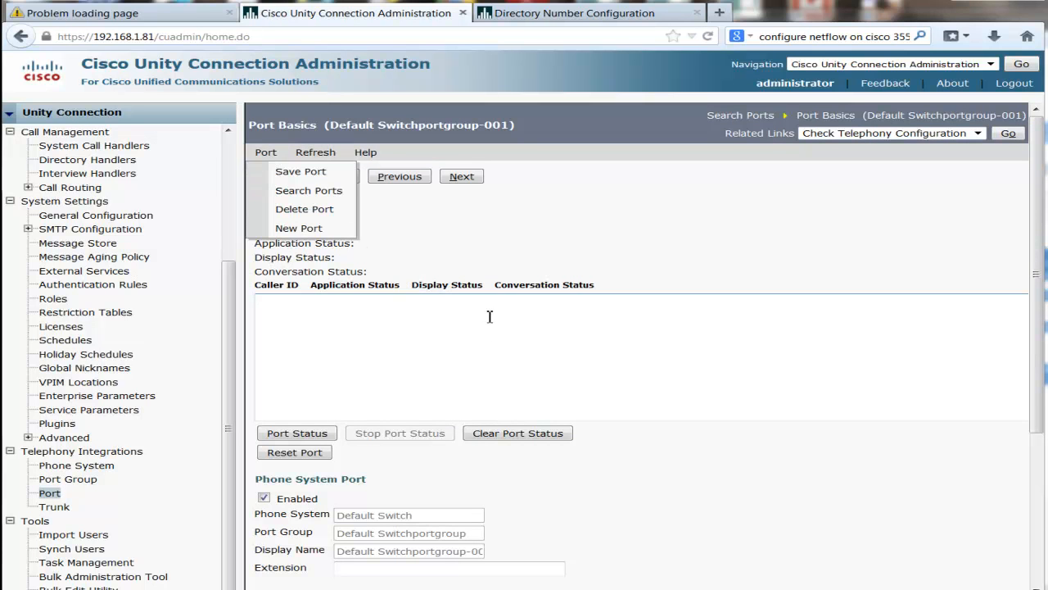
{"action": "scroll", "coordinate": [467, 344], "scroll_direction": "down", "scroll_amount": 5}
{"action": "scroll", "coordinate": [466, 354], "scroll_direction": "up", "scroll_amount": 5}
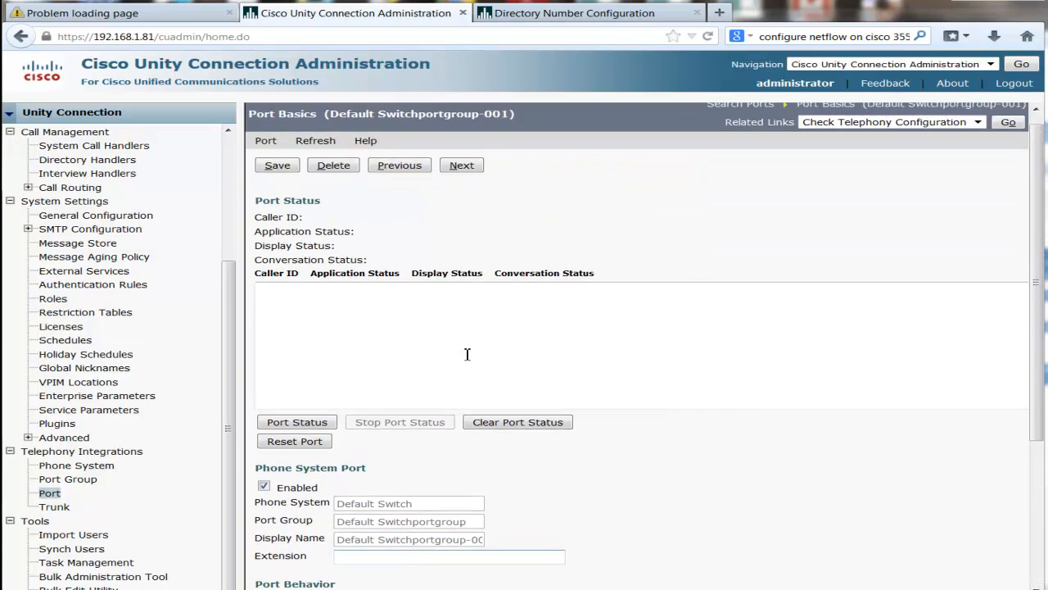
- Run the Test Port task on Default Switchportgroup-001, check the task results and close them
{"action": "left_click", "coordinate": [928, 134]}
{"action": "left_click", "coordinate": [928, 145]}
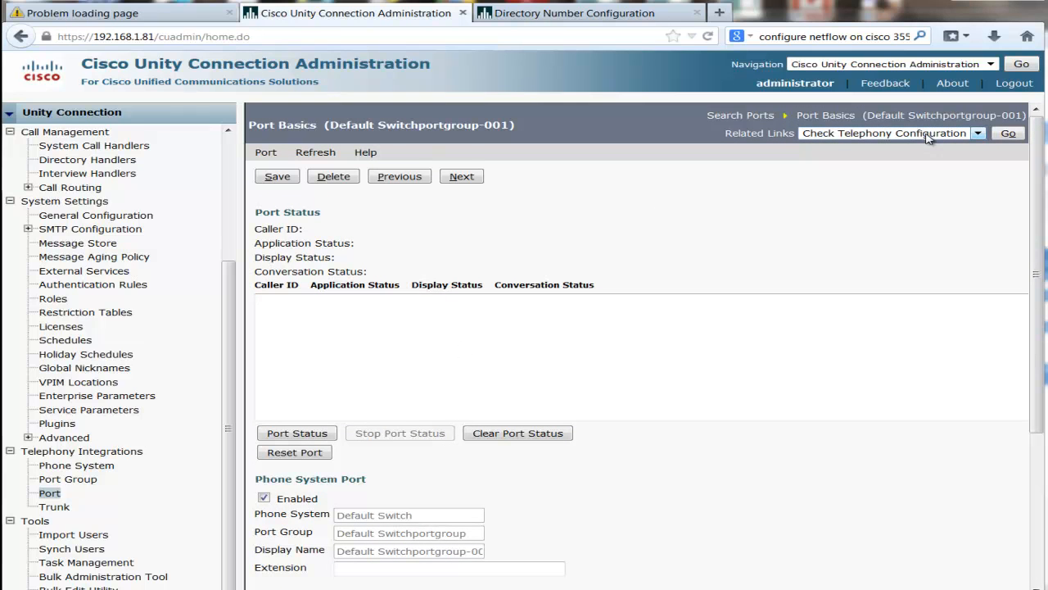
{"action": "left_click", "coordinate": [820, 135]}
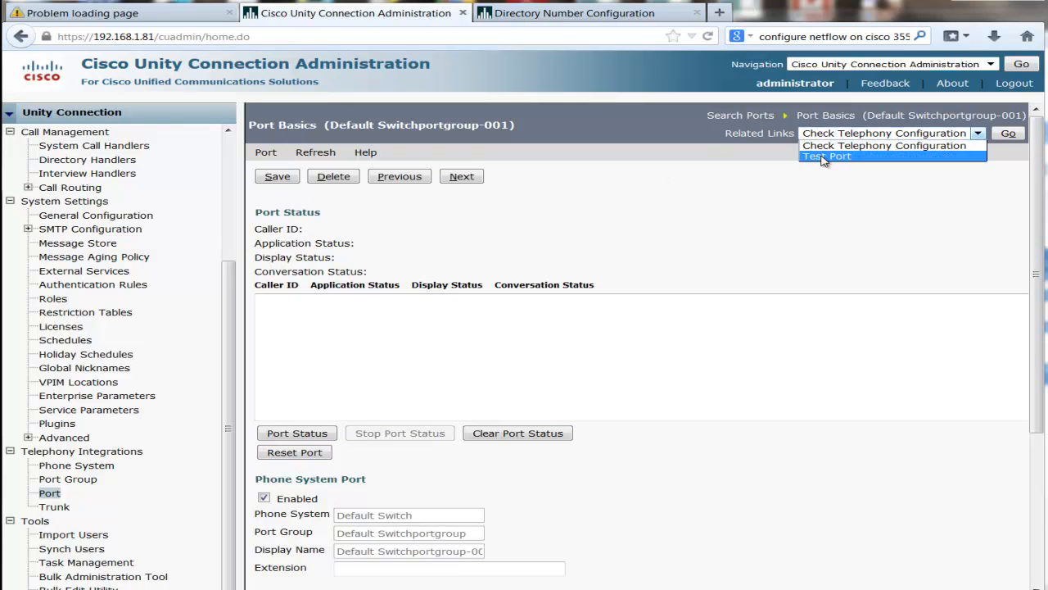
{"action": "left_click", "coordinate": [852, 157]}
{"action": "left_click", "coordinate": [1008, 133]}
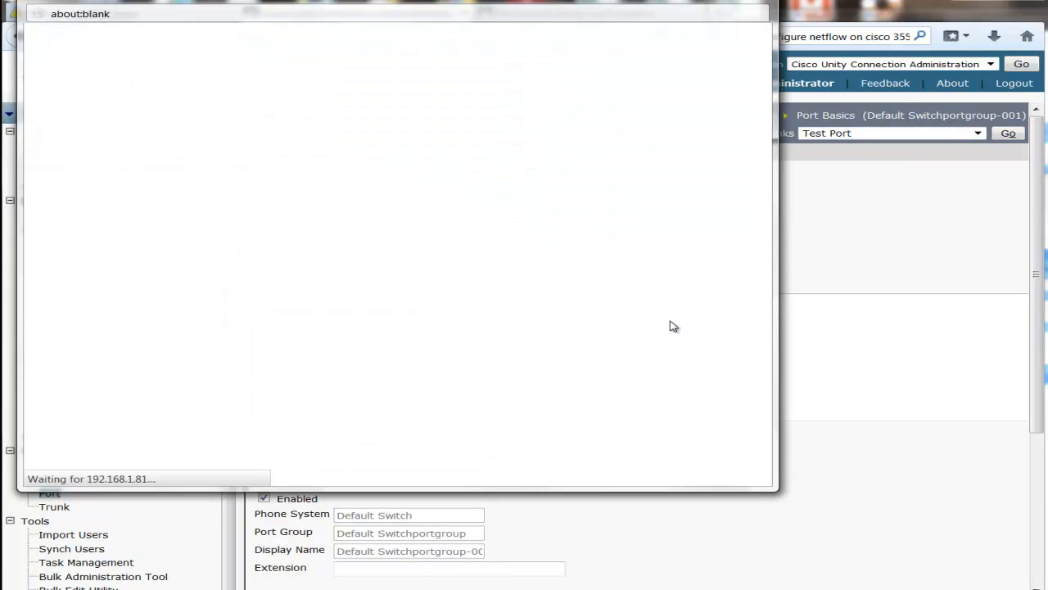
{"action": "left_click_drag", "start_coordinate": [597, 27], "coordinate": [680, 59]}
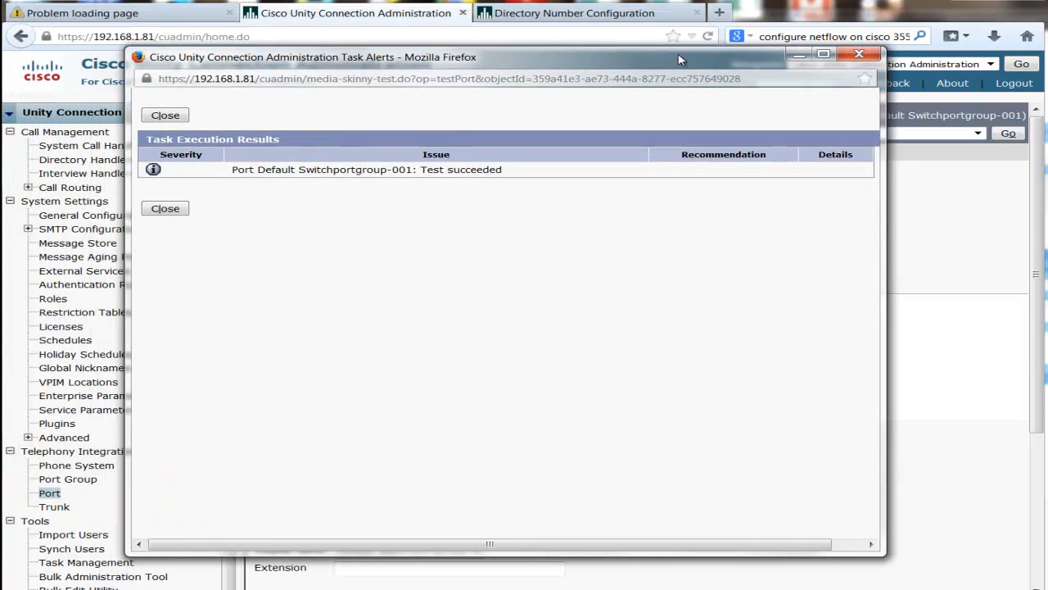
{"action": "left_click", "coordinate": [859, 54]}
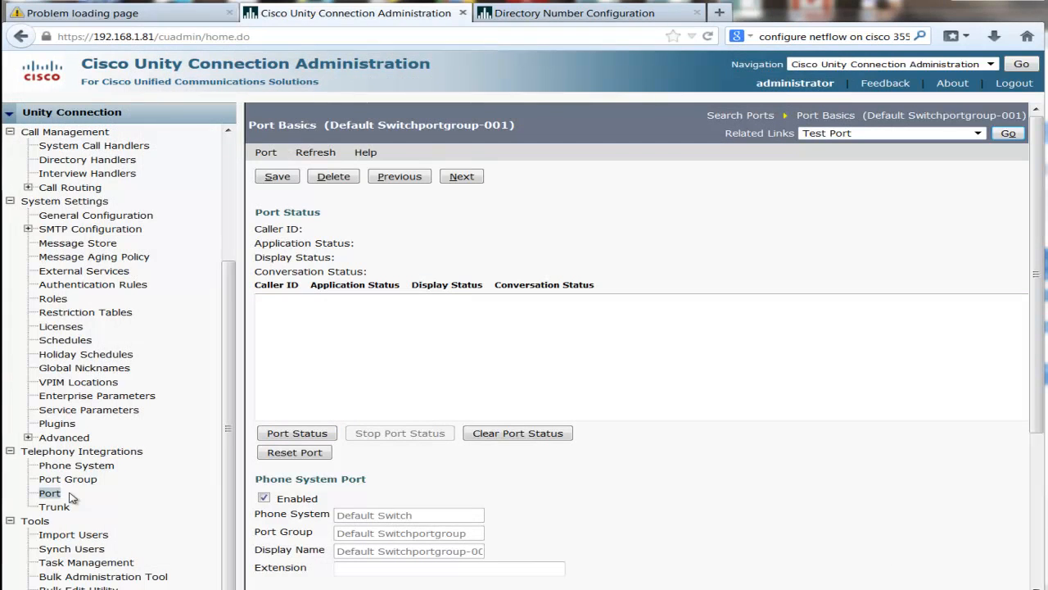
- Open the port Default Switchportgroup-002, run the Test Port task on it and close the results
{"action": "left_click", "coordinate": [51, 493]}
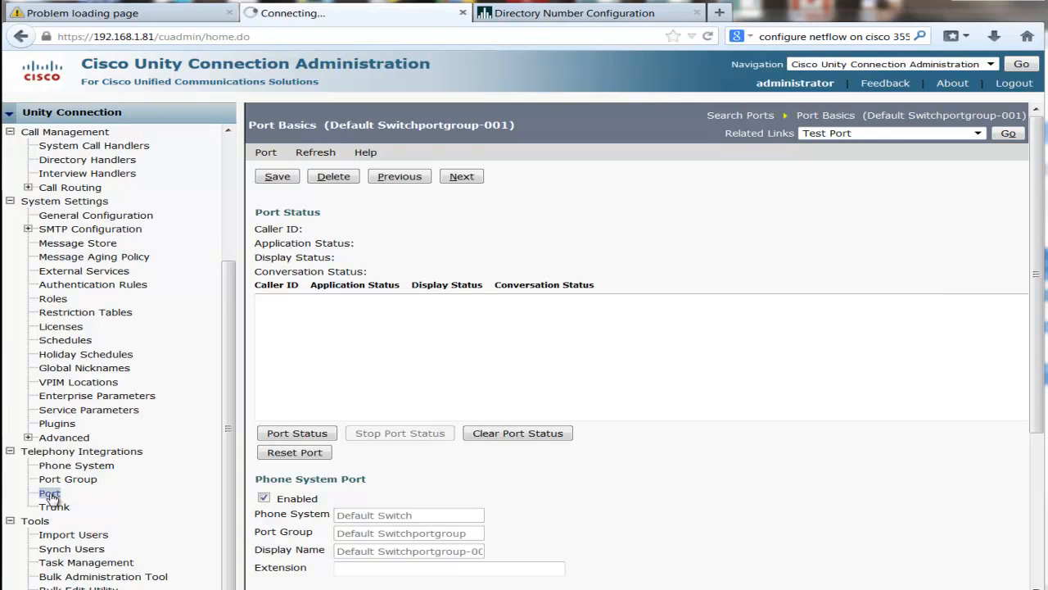
{"action": "left_click", "coordinate": [332, 350]}
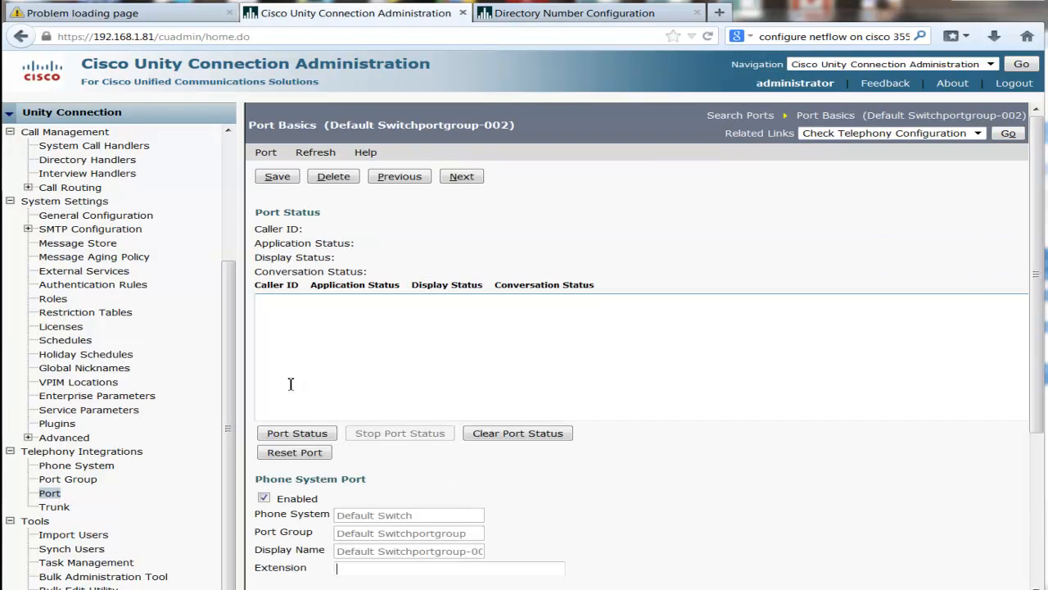
{"action": "left_click", "coordinate": [956, 134]}
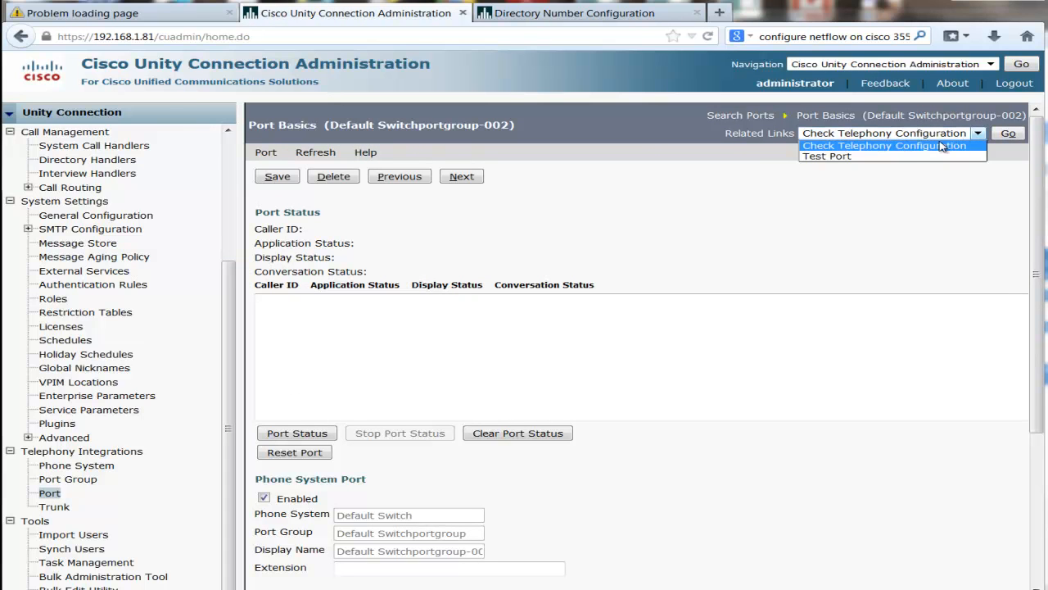
{"action": "left_click", "coordinate": [913, 160]}
{"action": "left_click", "coordinate": [1008, 135]}
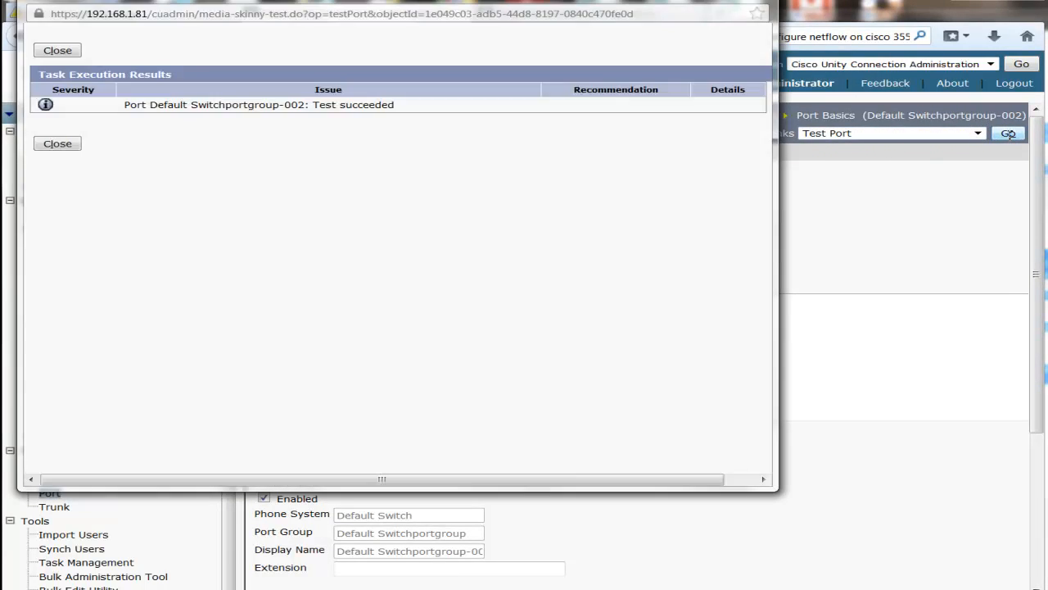
{"action": "left_click", "coordinate": [752, 1]}
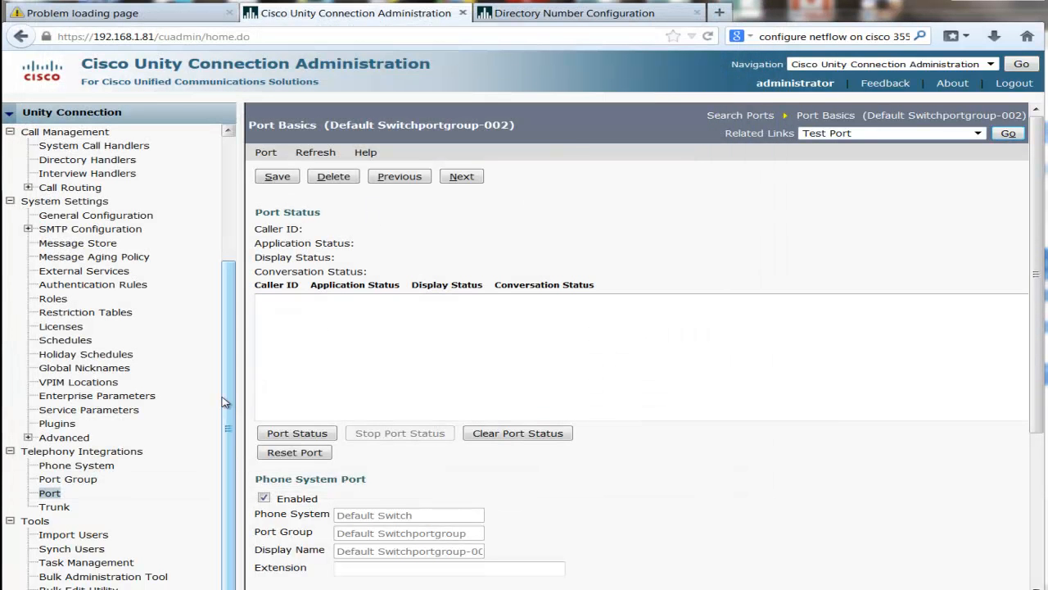
- Open the caller input settings of the system call handler chandler and examine the action and target of key 7
{"action": "left_click_drag", "start_coordinate": [223, 402], "coordinate": [224, 287]}
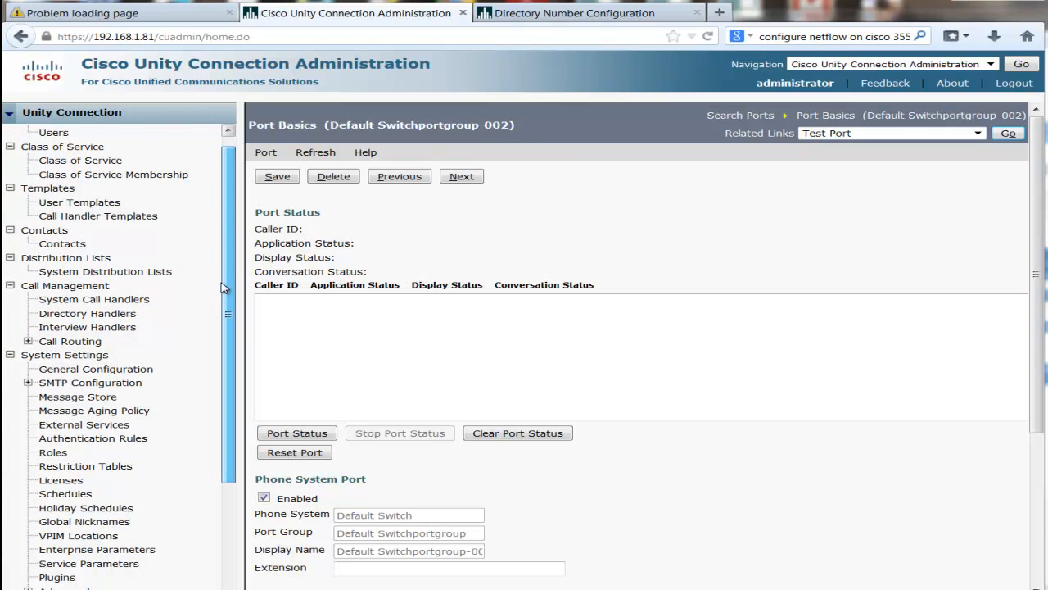
{"action": "left_click", "coordinate": [96, 301]}
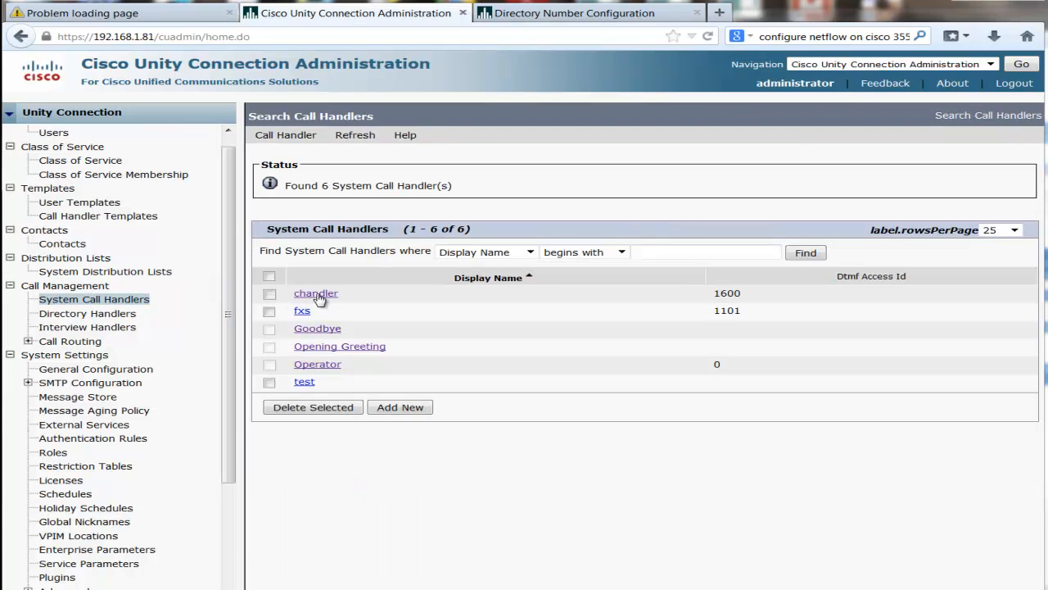
{"action": "left_click", "coordinate": [326, 298]}
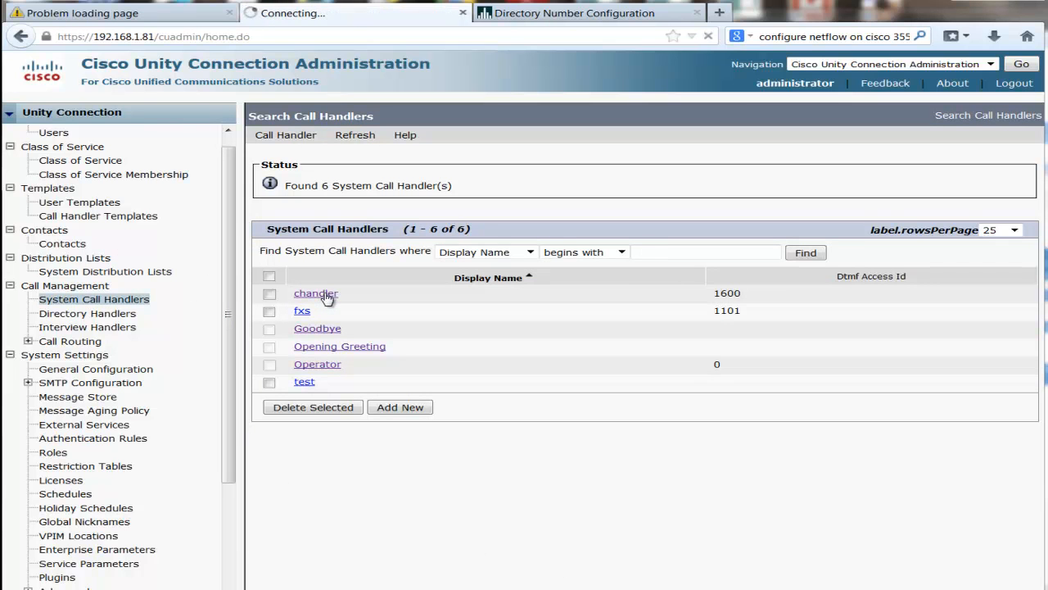
{"action": "mouse_move", "coordinate": [344, 137]}
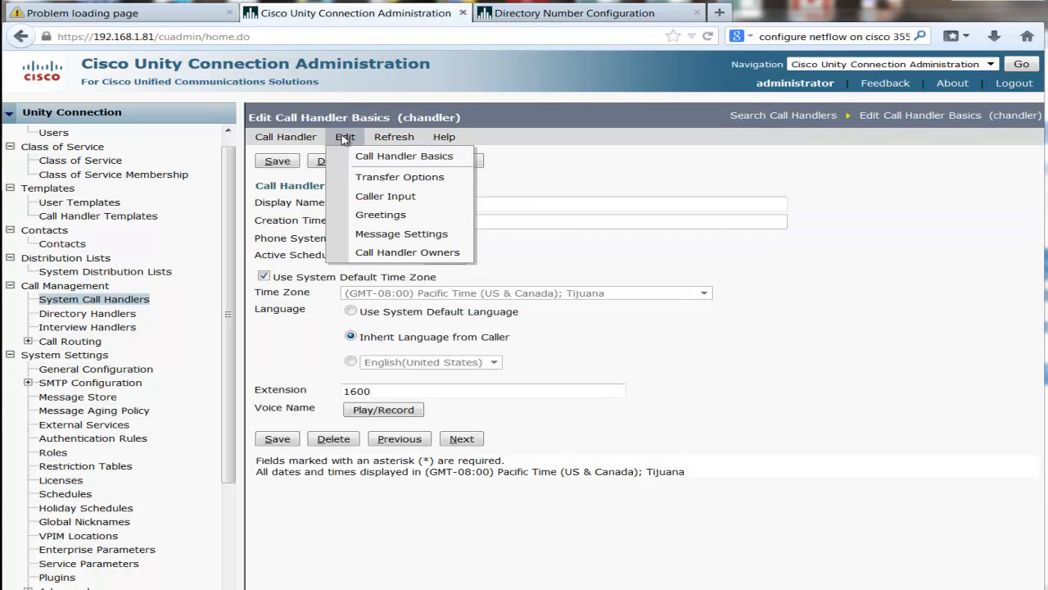
{"action": "left_click", "coordinate": [362, 197]}
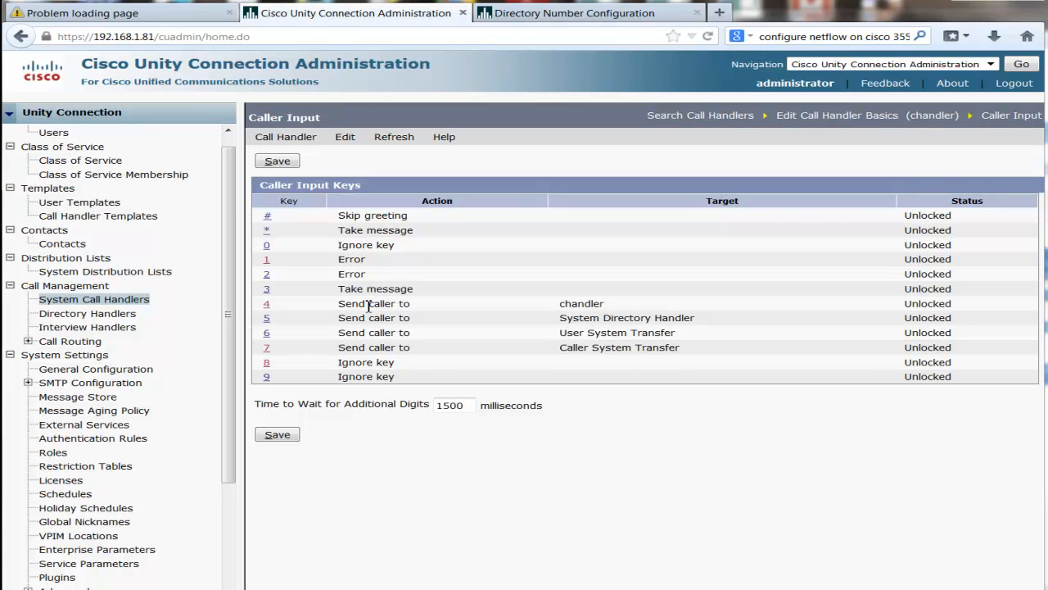
{"action": "left_click_drag", "start_coordinate": [318, 349], "coordinate": [686, 350]}
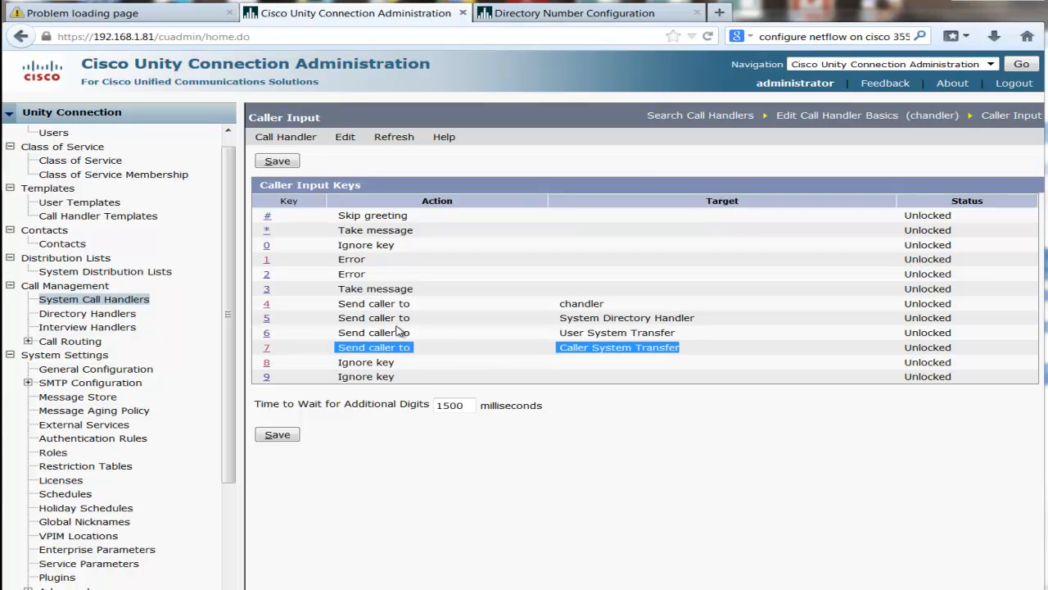
{"action": "left_click", "coordinate": [266, 364]}
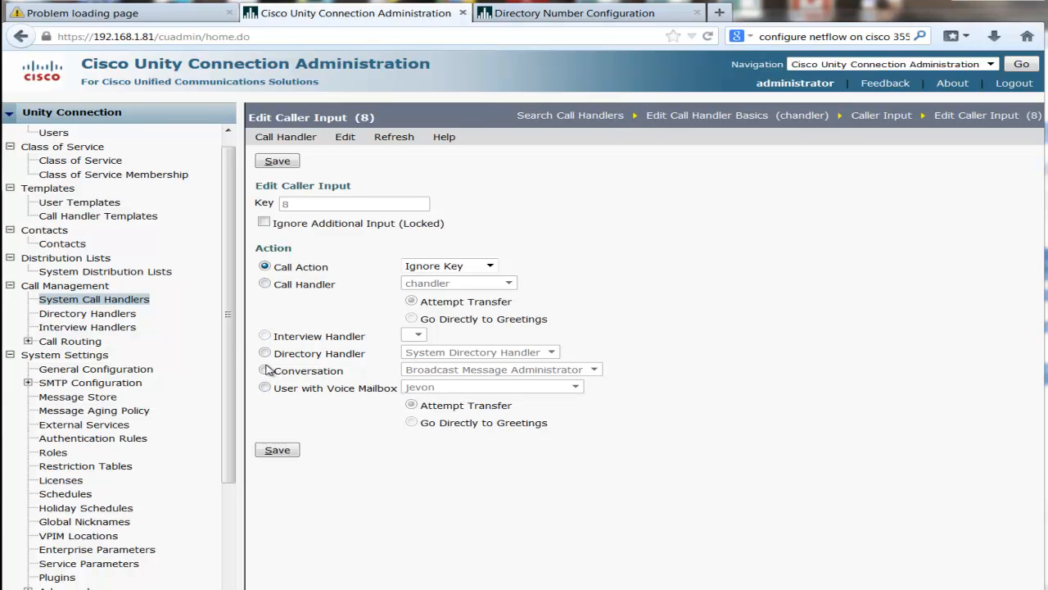
{"action": "left_click", "coordinate": [265, 387]}
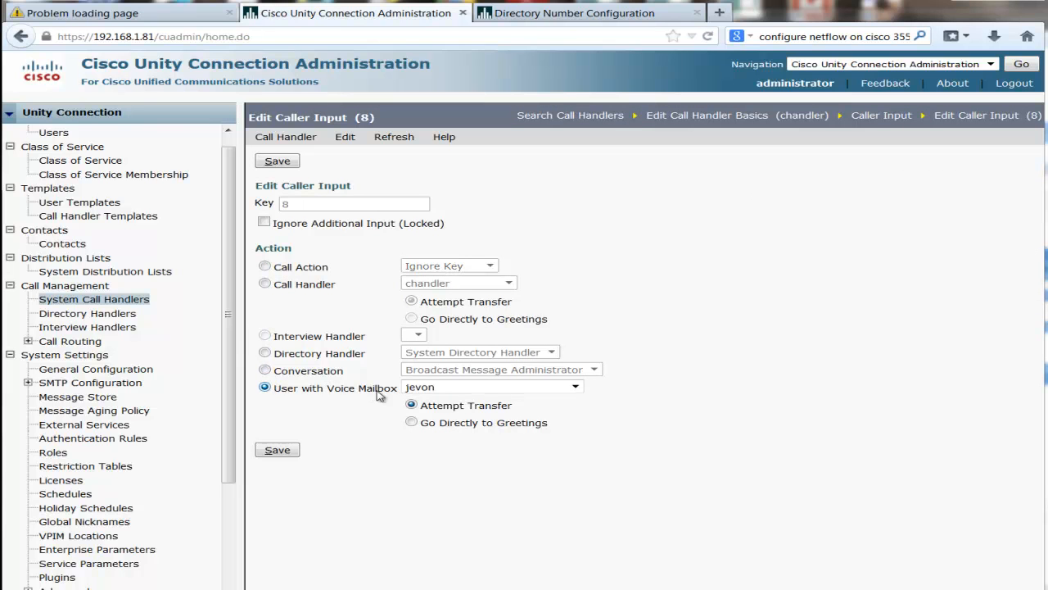
{"action": "left_click", "coordinate": [432, 392]}
{"action": "left_click", "coordinate": [432, 391]}
- Try to give the system call handler test extension 1005, and save it with extension 1009 instead
{"action": "left_click", "coordinate": [94, 302]}
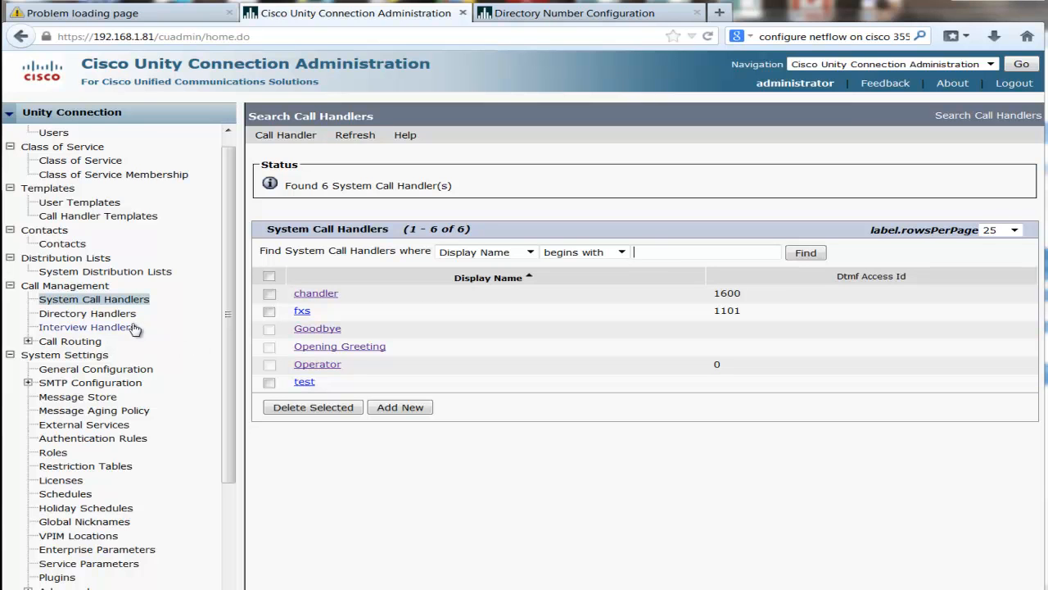
{"action": "left_click", "coordinate": [306, 384]}
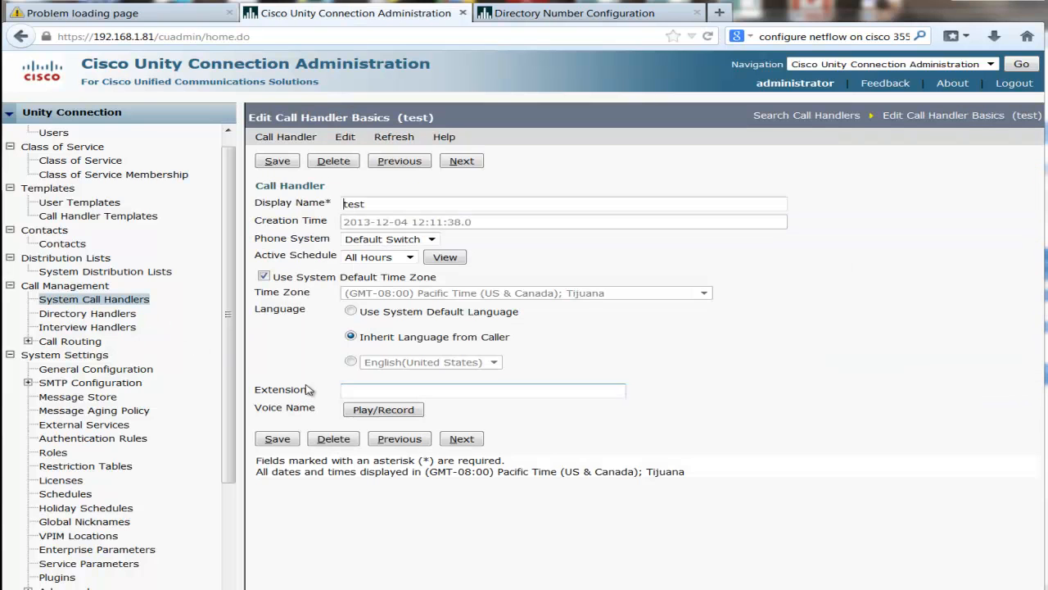
{"action": "left_click", "coordinate": [400, 394]}
{"action": "type", "text": "1005"}
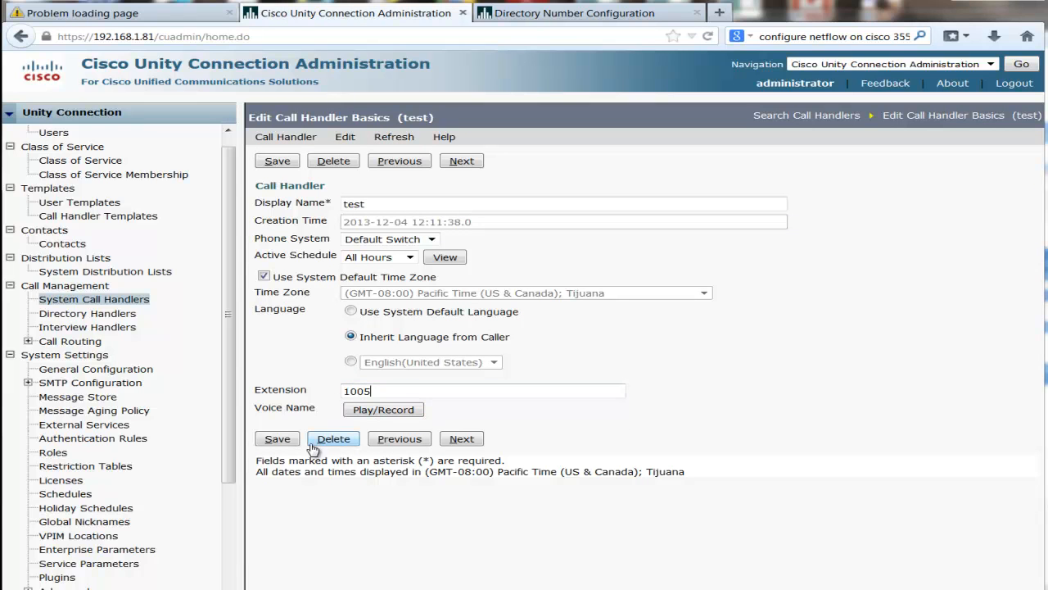
{"action": "left_click", "coordinate": [282, 442]}
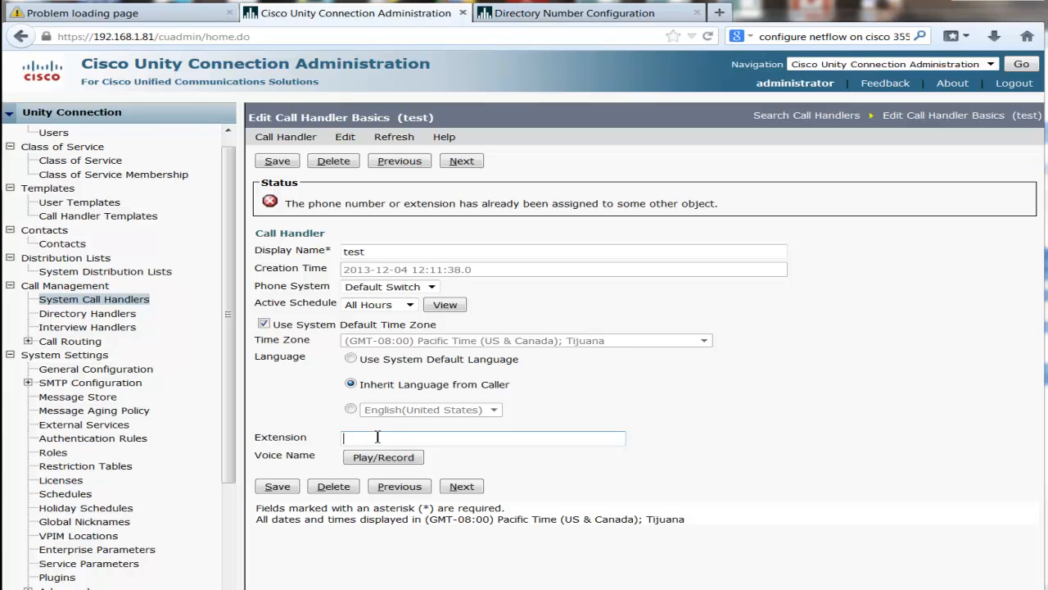
{"action": "type", "text": "1009"}
{"action": "left_click", "coordinate": [286, 485]}
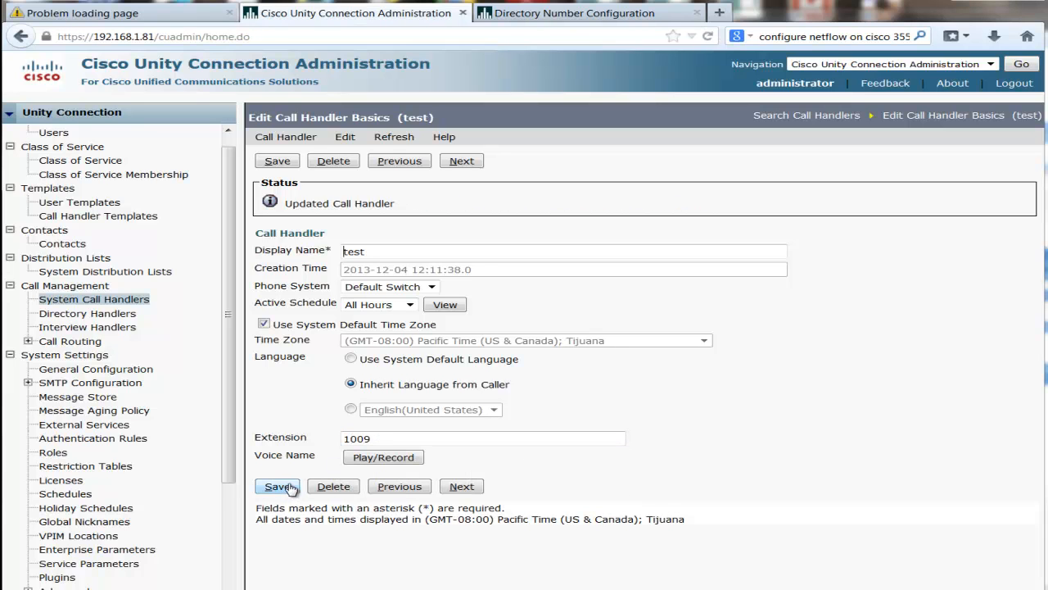
- Set key 8 in the caller input of call handler chandler to send callers to the call handler test, and save
{"action": "left_click", "coordinate": [122, 300]}
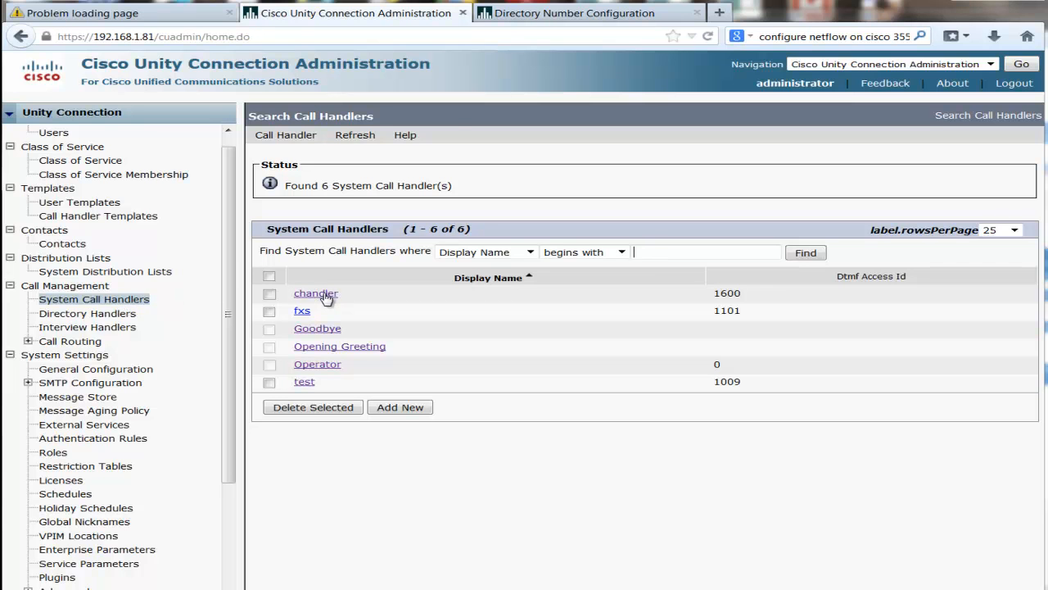
{"action": "left_click", "coordinate": [324, 296]}
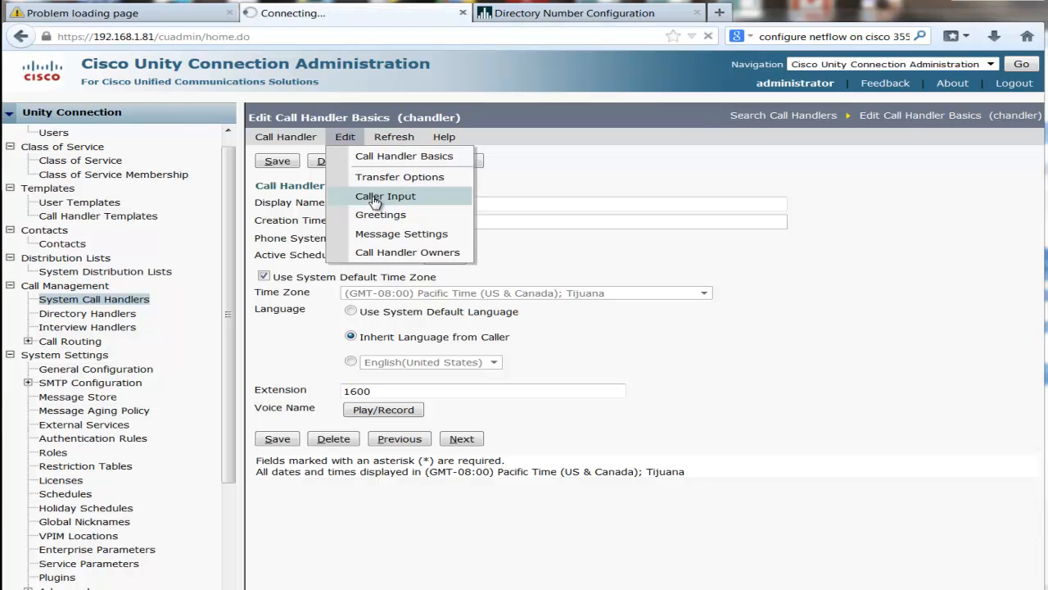
{"action": "left_click", "coordinate": [375, 198]}
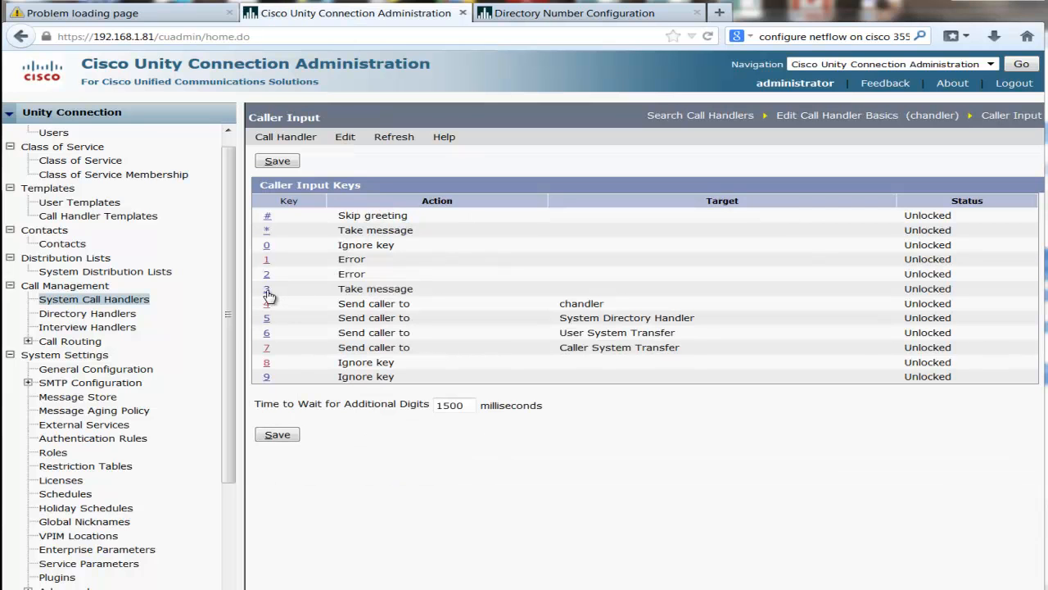
{"action": "left_click", "coordinate": [267, 363]}
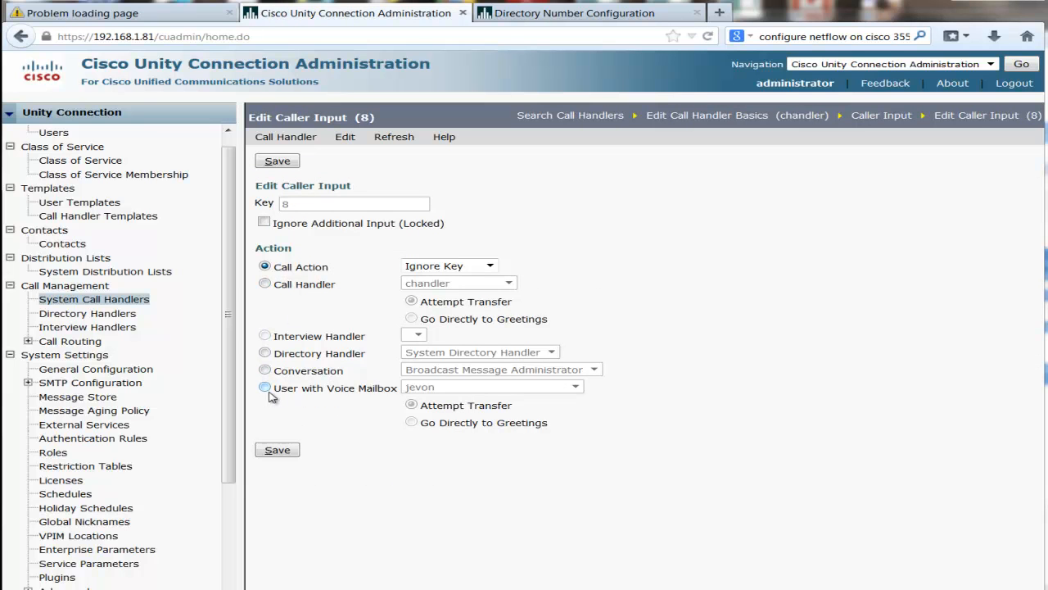
{"action": "left_click", "coordinate": [279, 283]}
{"action": "left_click", "coordinate": [492, 282]}
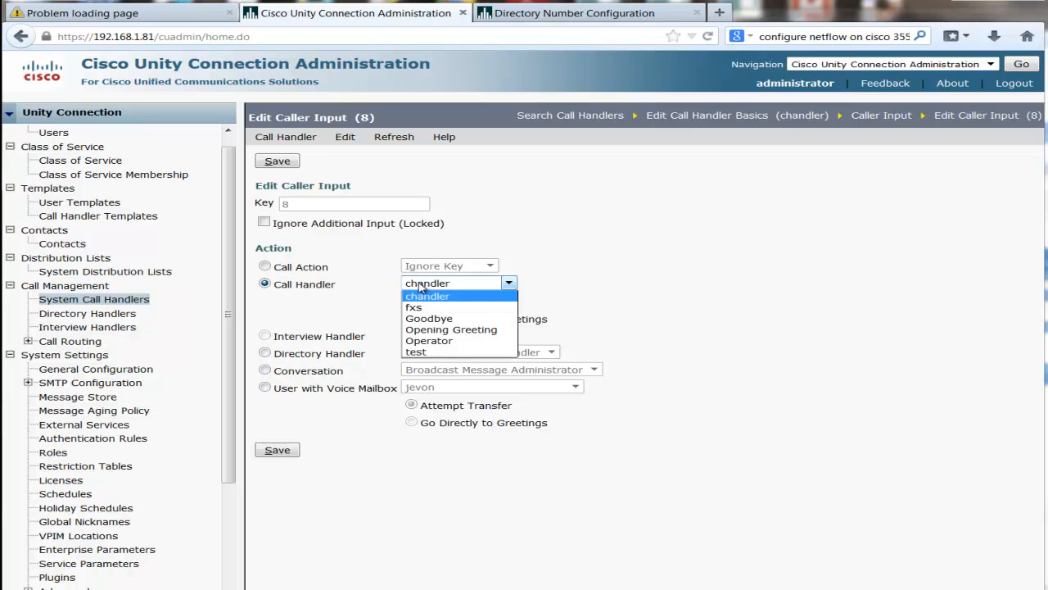
{"action": "left_click", "coordinate": [423, 353]}
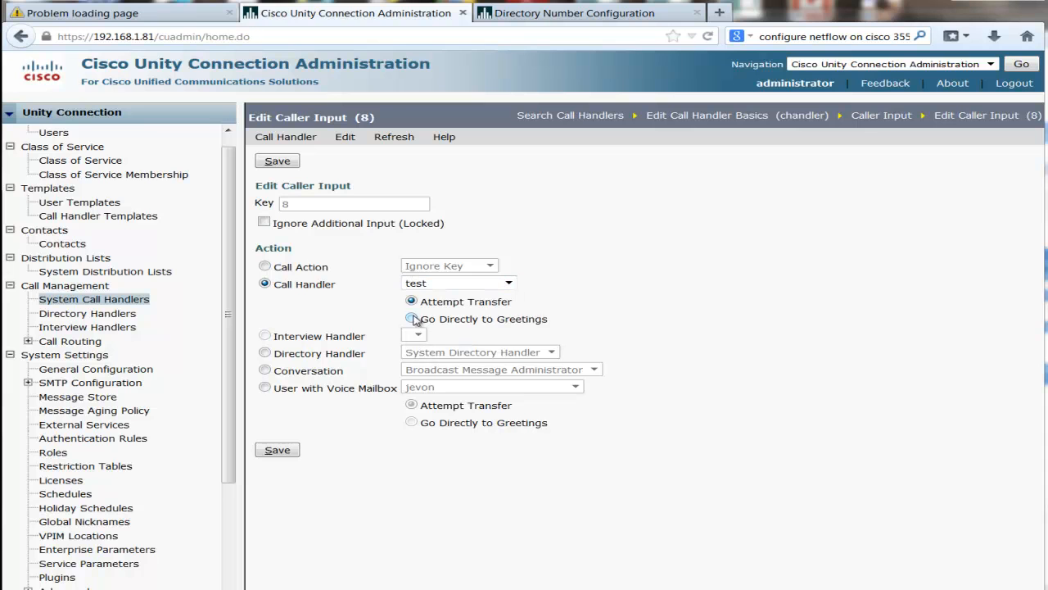
{"action": "left_click", "coordinate": [278, 450]}
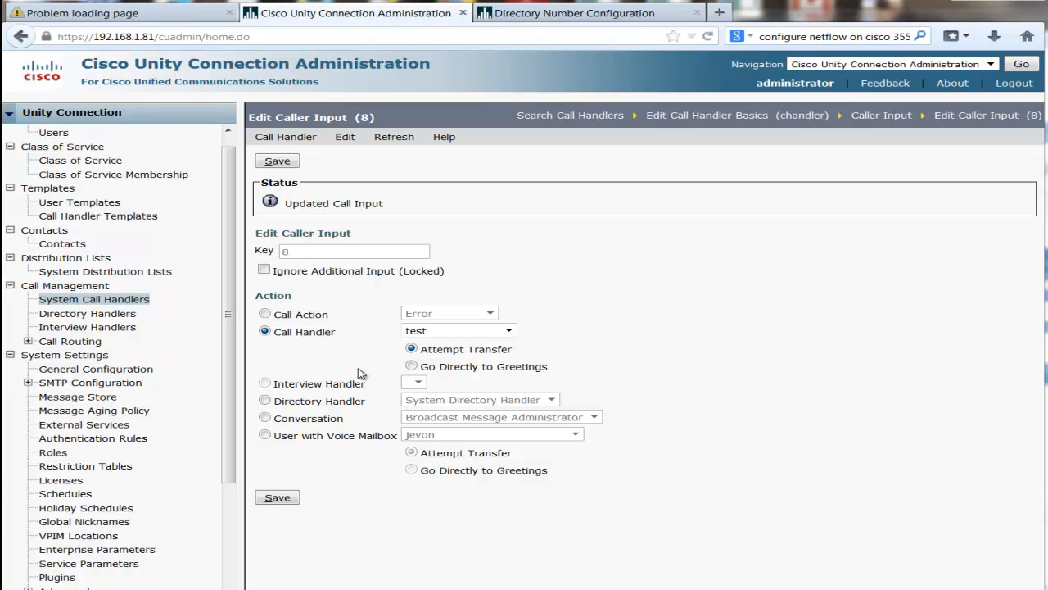
- Open the message settings of call handler chandler and examine the message recipient and after message action
{"action": "left_click", "coordinate": [345, 144]}
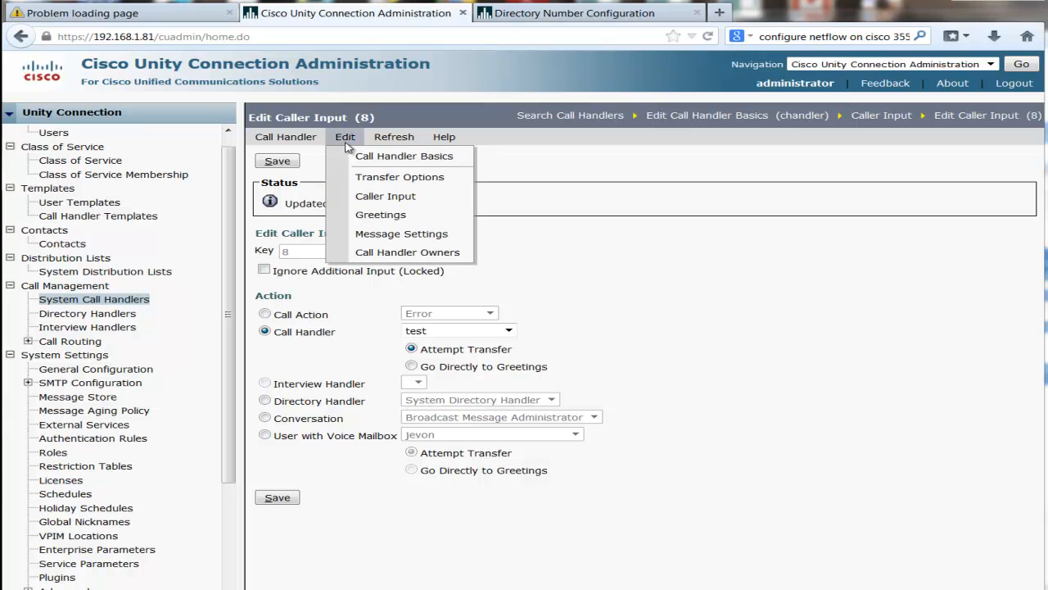
{"action": "left_click", "coordinate": [395, 235]}
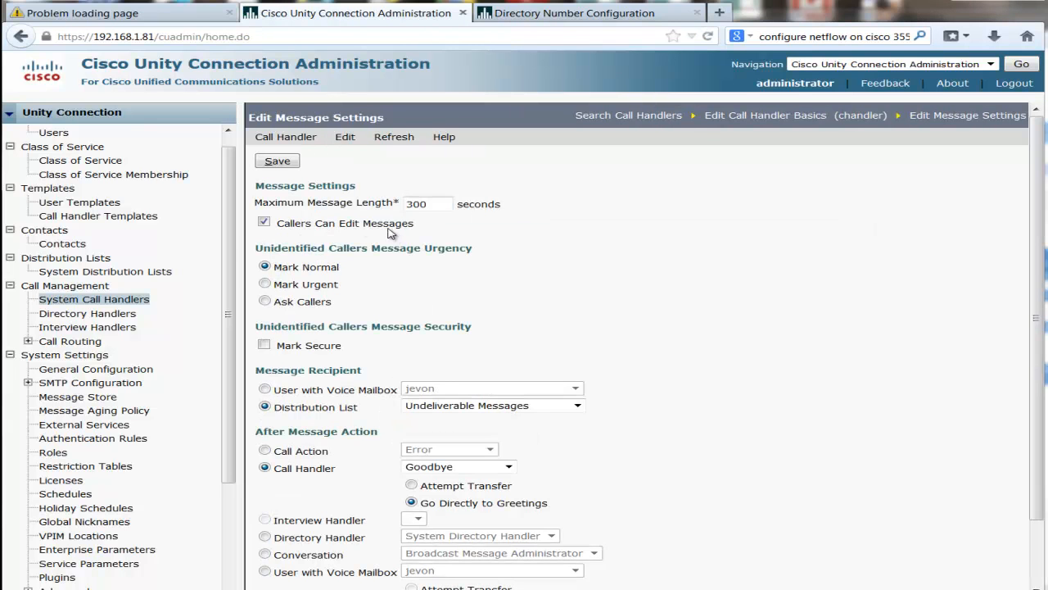
{"action": "scroll", "coordinate": [347, 414], "scroll_direction": "down", "scroll_amount": 2}
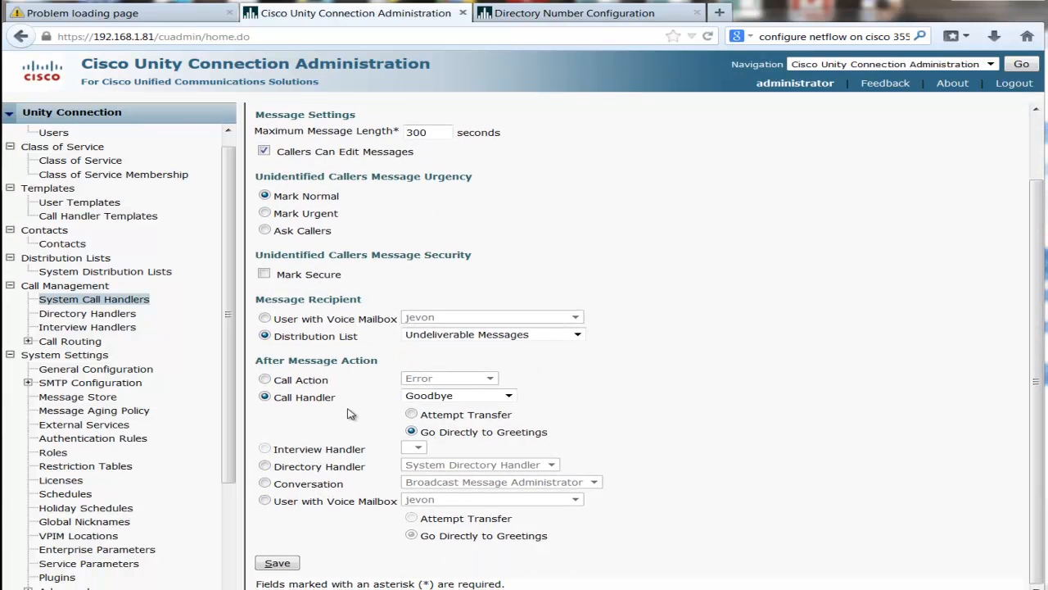
- Open the Standard transfer option of call handler chandler and examine its status and transfer action
{"action": "left_click", "coordinate": [49, 299]}
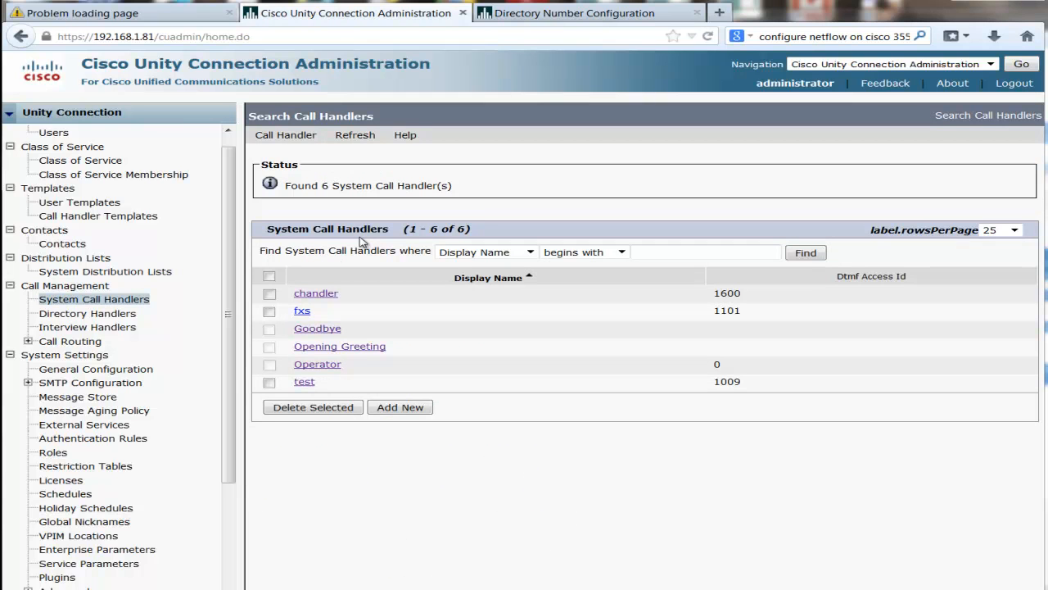
{"action": "left_click", "coordinate": [331, 296]}
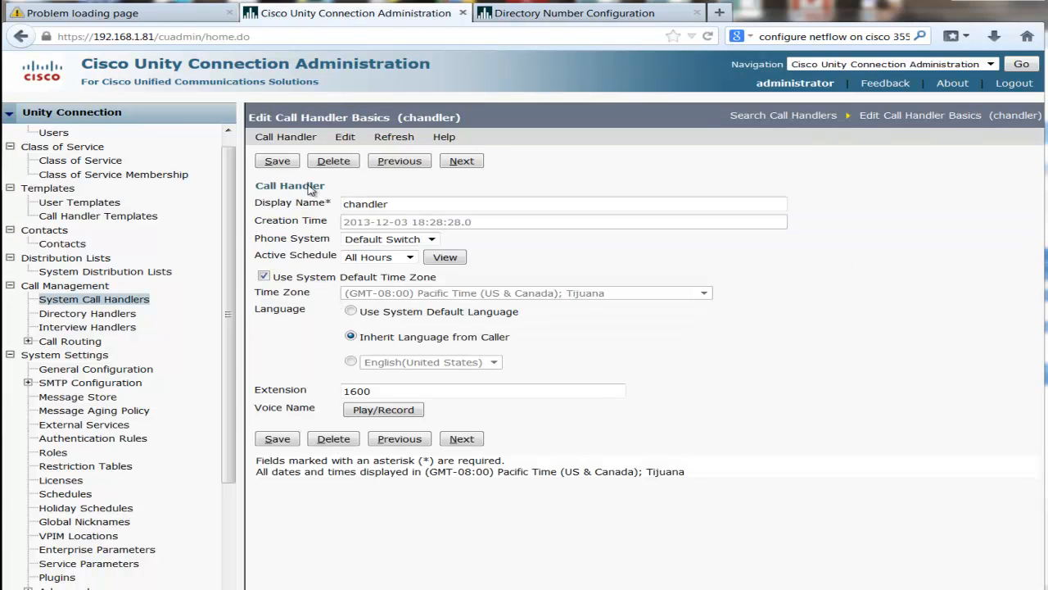
{"action": "left_click", "coordinate": [345, 137]}
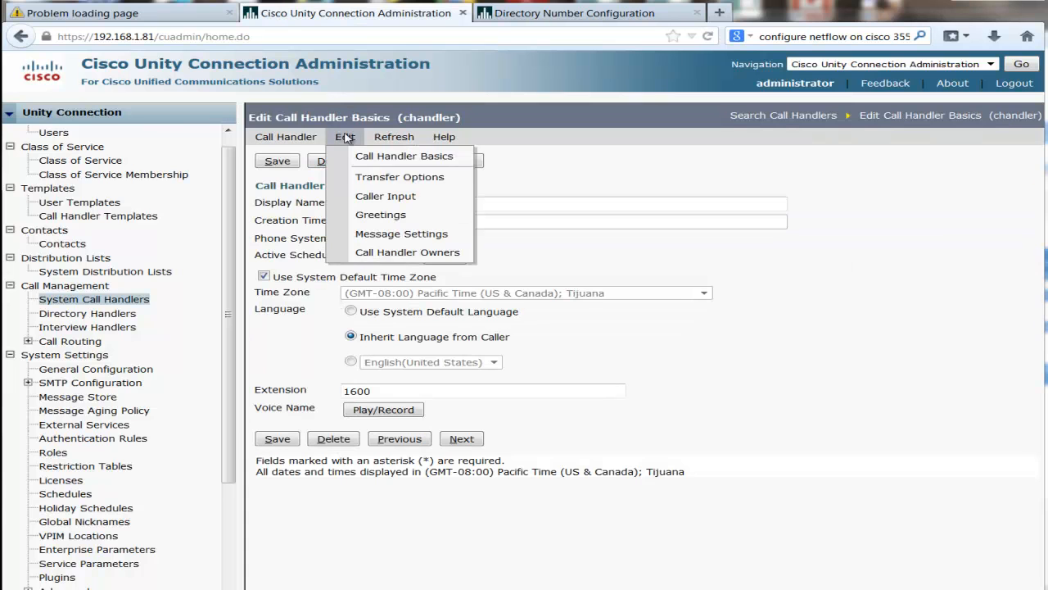
{"action": "left_click", "coordinate": [363, 176]}
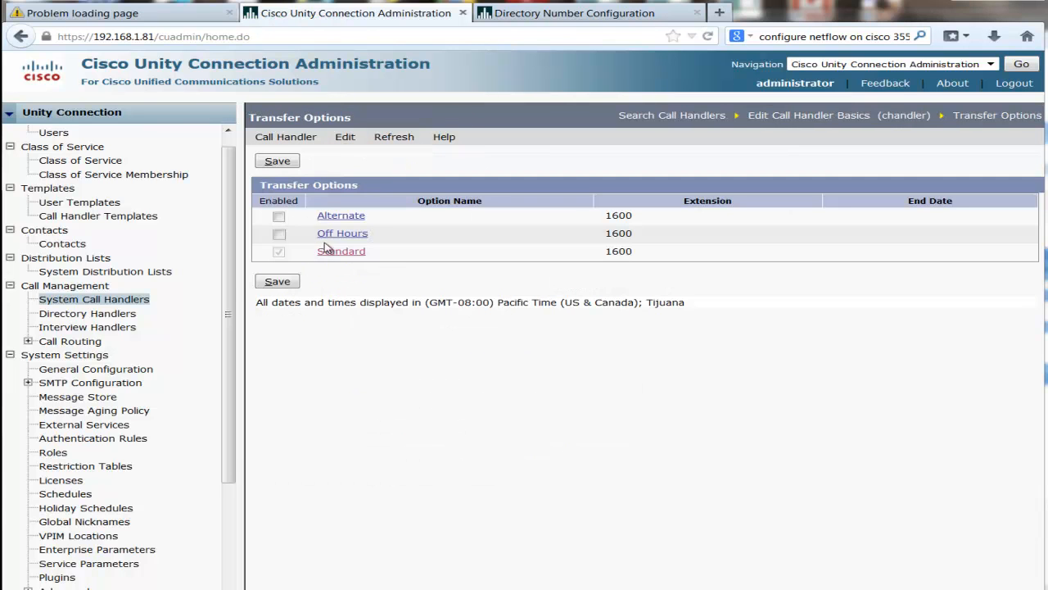
{"action": "left_click", "coordinate": [335, 252]}
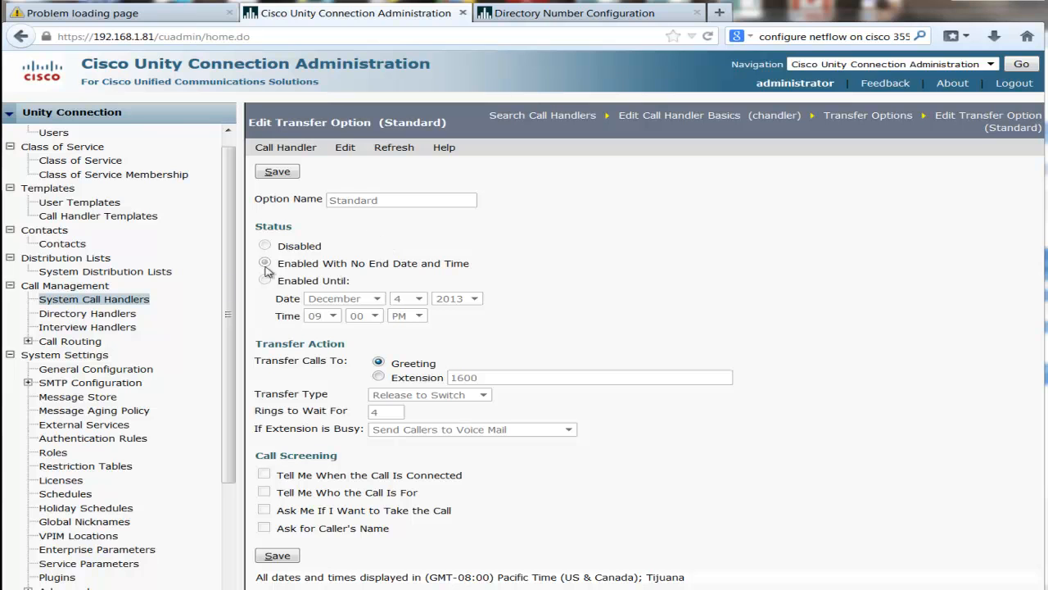
- Reopen call handler chandler and review its message settings from maximum message length to after message action
{"action": "left_click", "coordinate": [127, 302]}
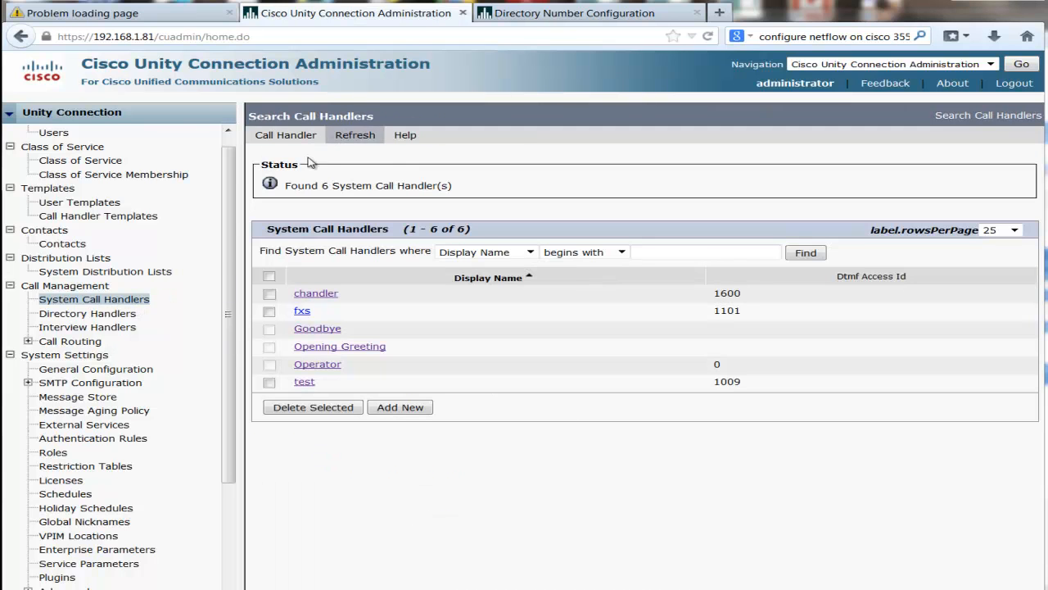
{"action": "left_click", "coordinate": [308, 298]}
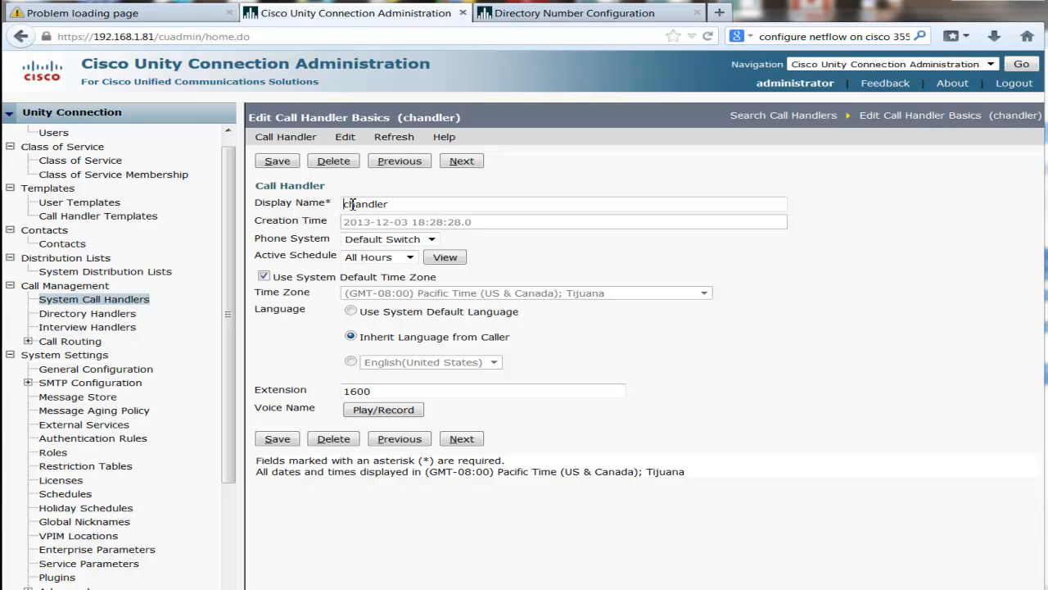
{"action": "mouse_move", "coordinate": [357, 133]}
{"action": "left_click_drag", "start_coordinate": [354, 138], "coordinate": [362, 168]}
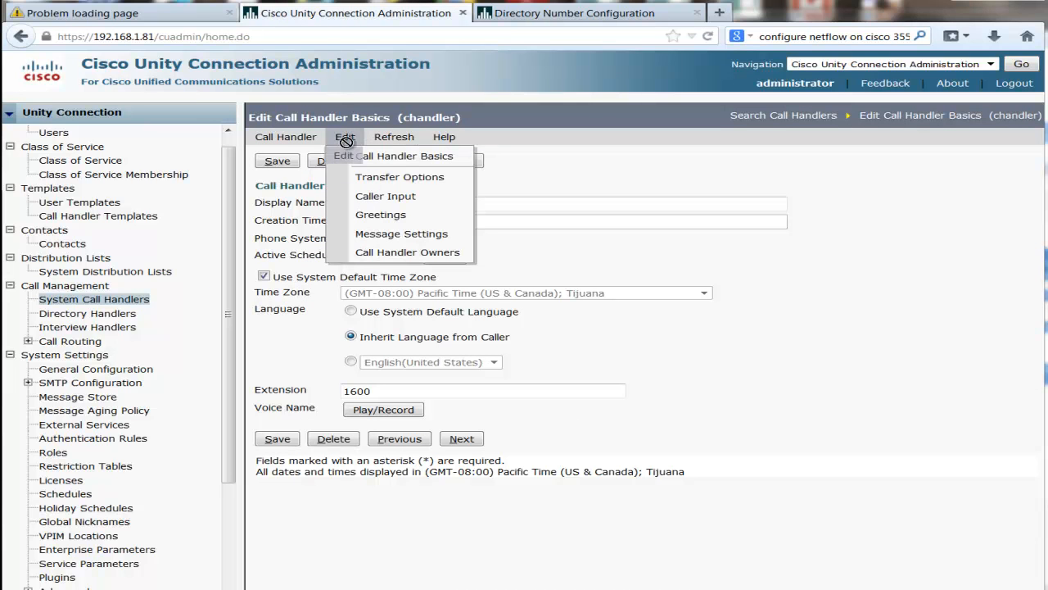
{"action": "left_click", "coordinate": [377, 236]}
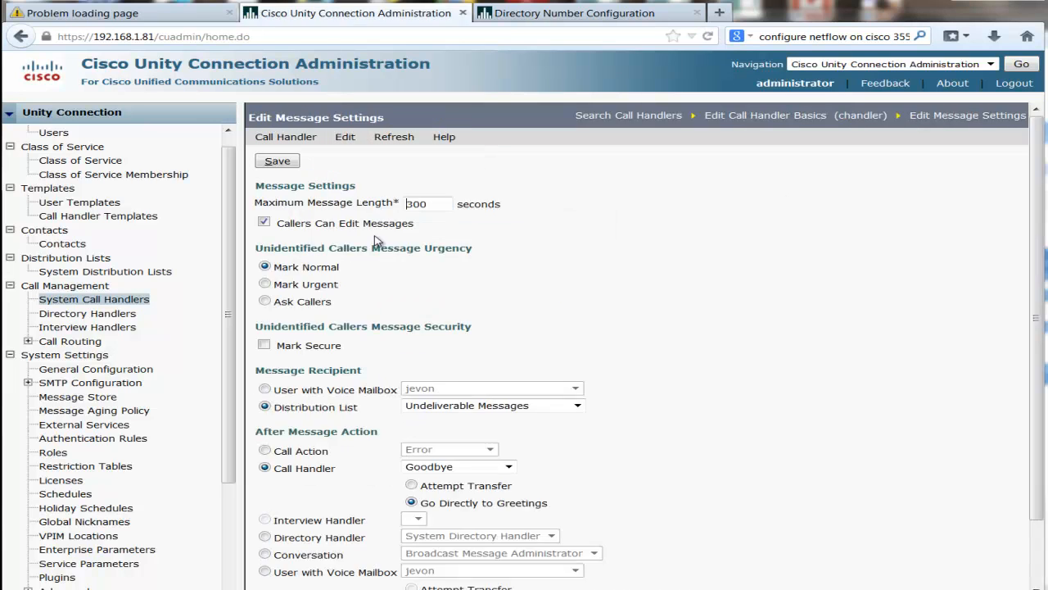
{"action": "scroll", "coordinate": [463, 434], "scroll_direction": "down", "scroll_amount": 3}
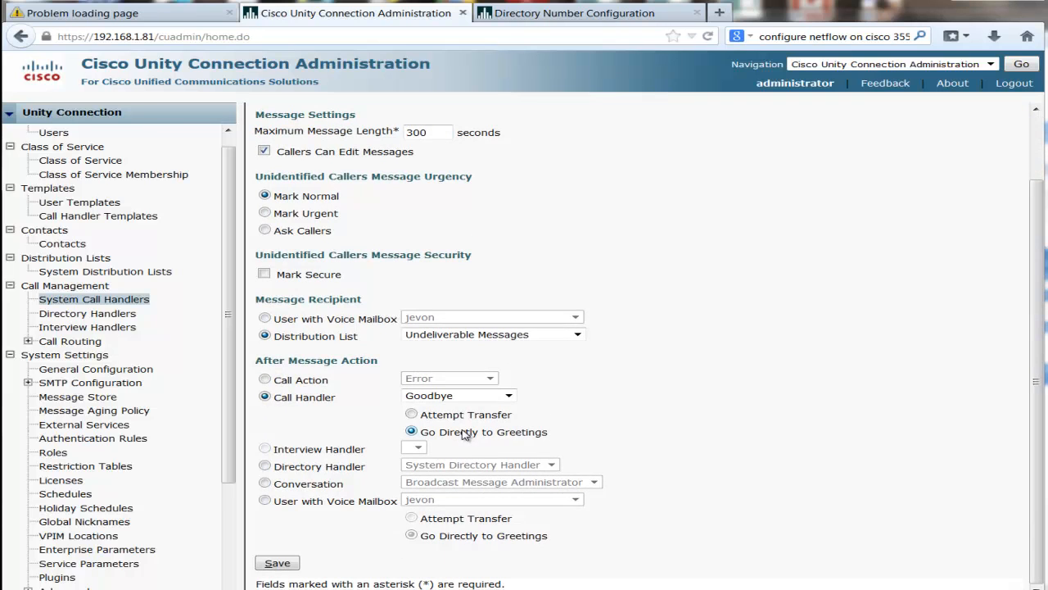
{"action": "scroll", "coordinate": [697, 434], "scroll_direction": "up", "scroll_amount": 3}
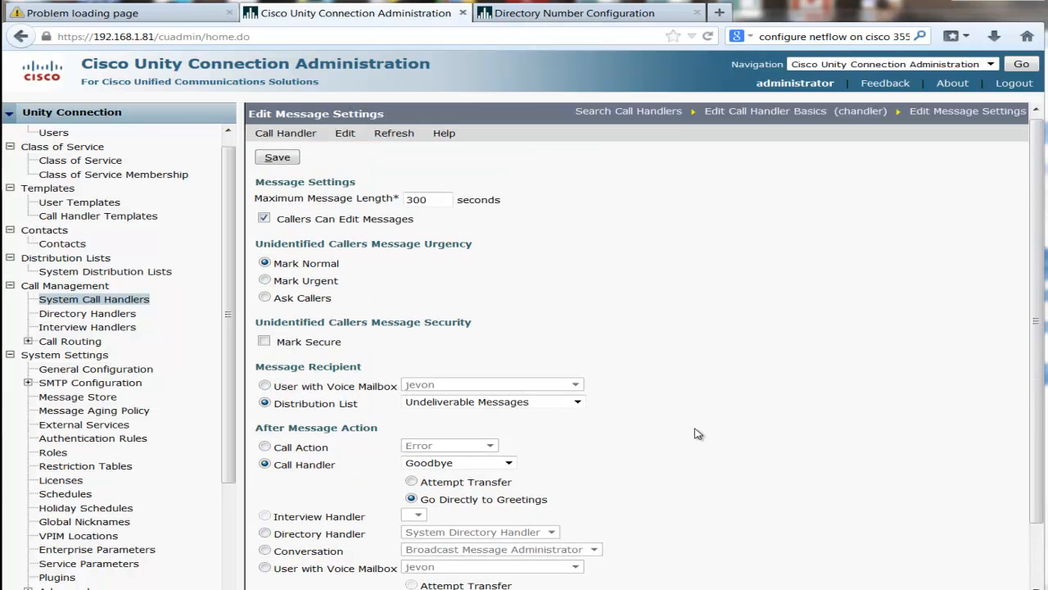
- Review chandler's caller input keys and the action set for key 7, and go back to the message settings
{"action": "left_click", "coordinate": [345, 138]}
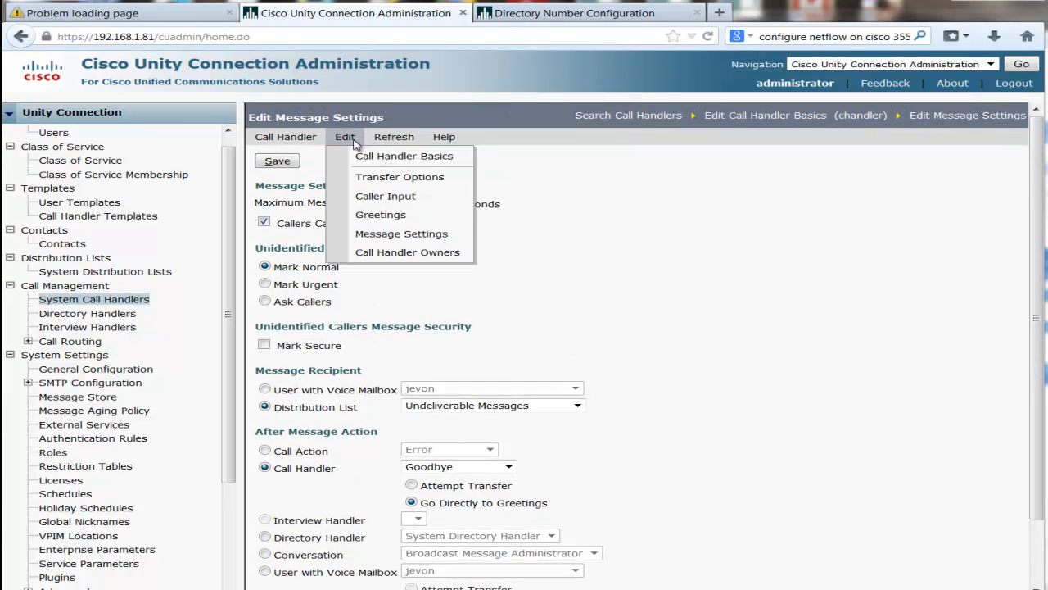
{"action": "left_click", "coordinate": [387, 196]}
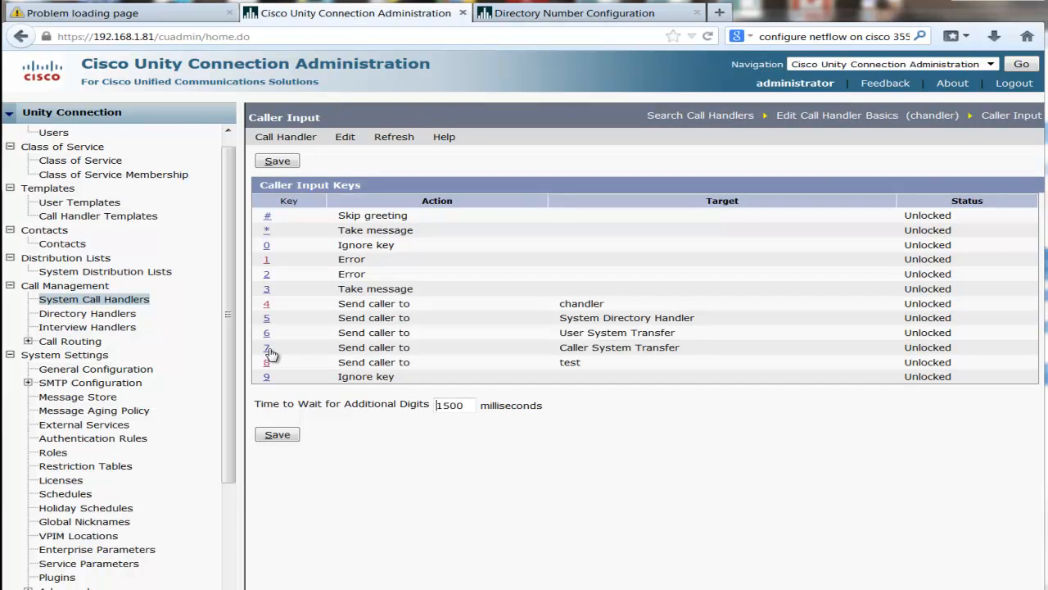
{"action": "left_click", "coordinate": [268, 351]}
{"action": "left_click", "coordinate": [339, 144]}
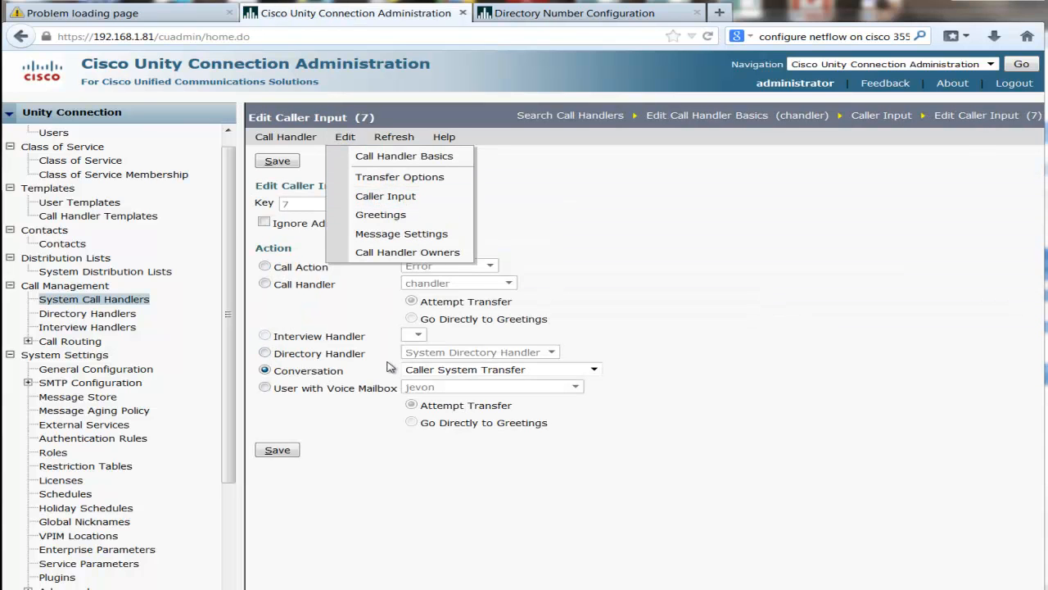
{"action": "left_click", "coordinate": [377, 235]}
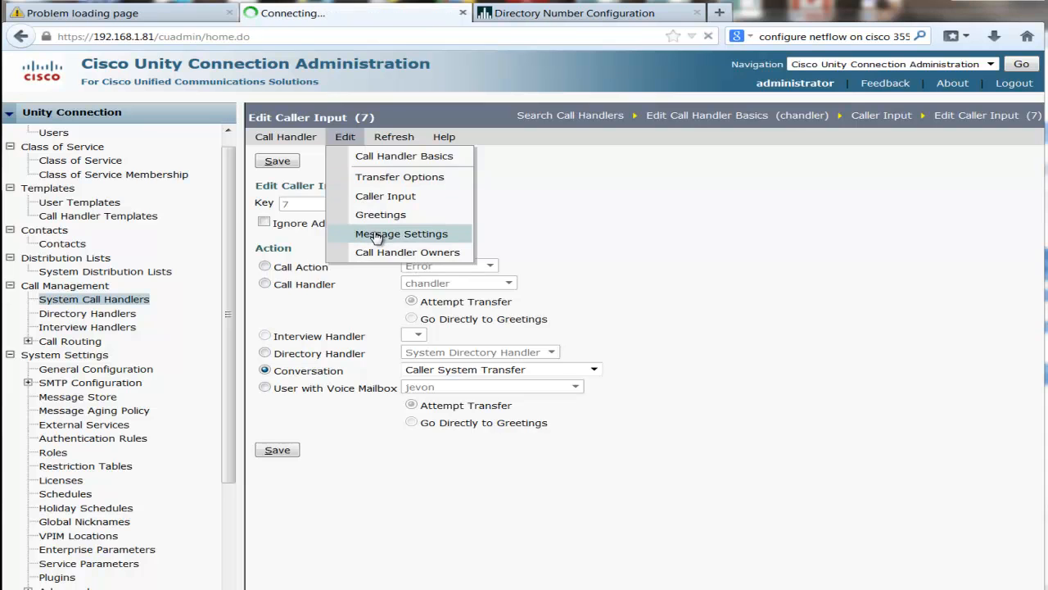
- Reopen call handler chandler from the system call handlers and display its list of greetings
{"action": "left_click", "coordinate": [80, 299]}
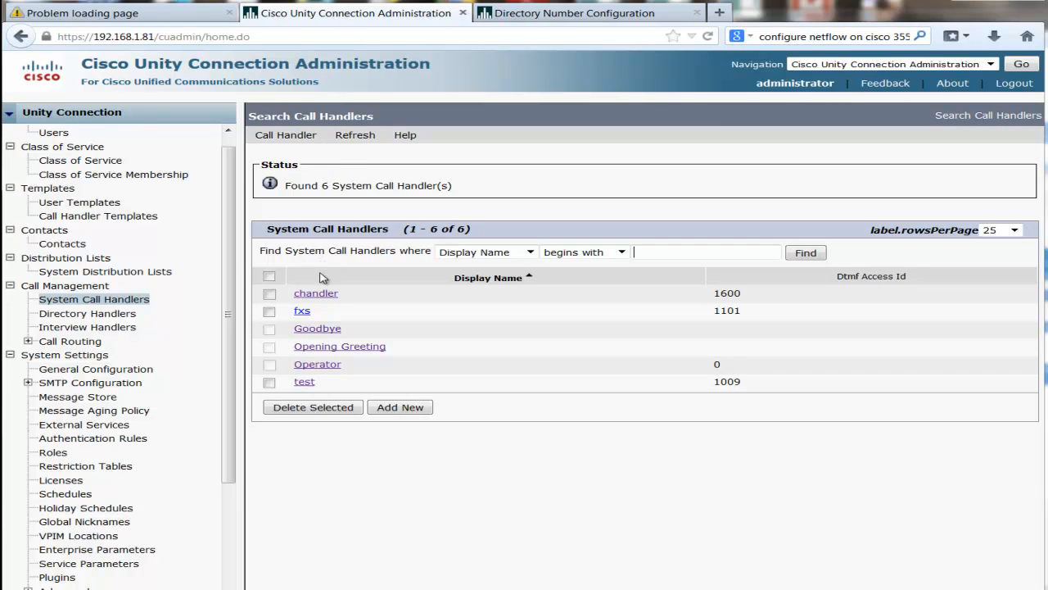
{"action": "left_click", "coordinate": [319, 294]}
{"action": "left_click", "coordinate": [345, 137]}
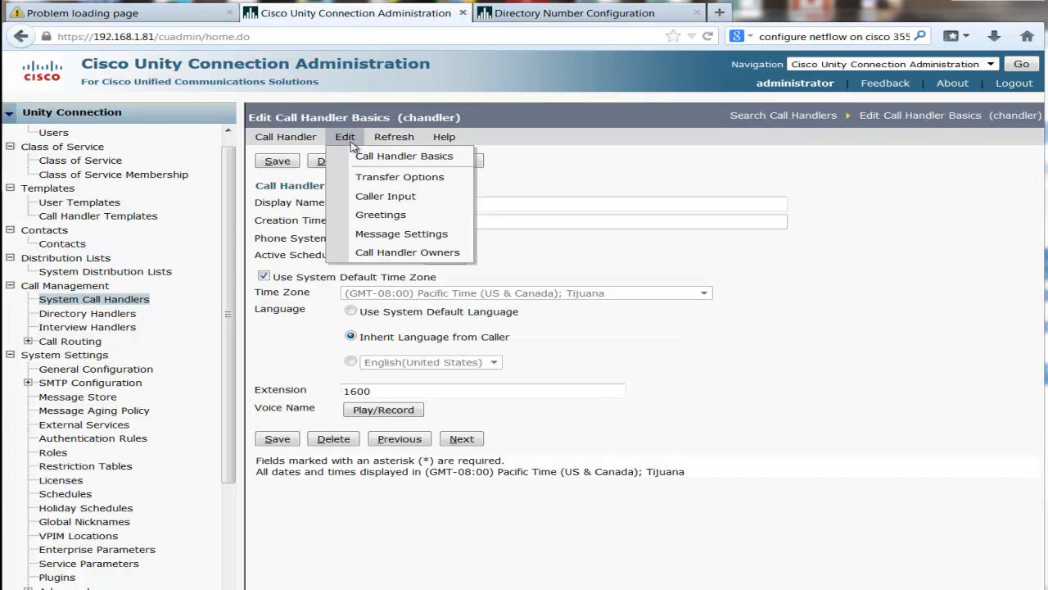
{"action": "left_click", "coordinate": [361, 218]}
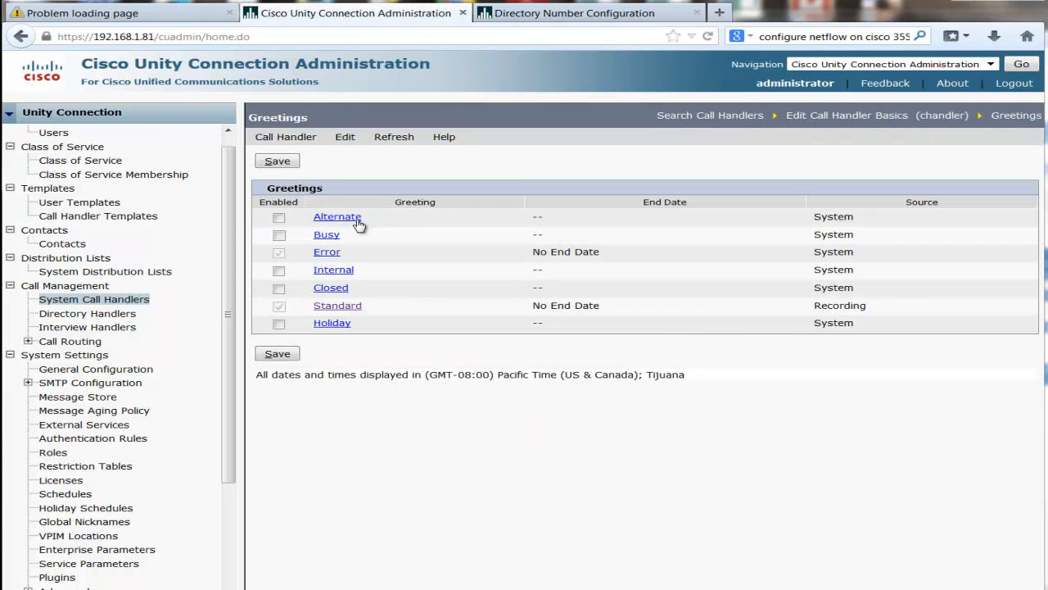
- Review chandler's Standard greeting from status to recording settings, and expand Call Routing to show its routing rule types
{"action": "left_click", "coordinate": [347, 310]}
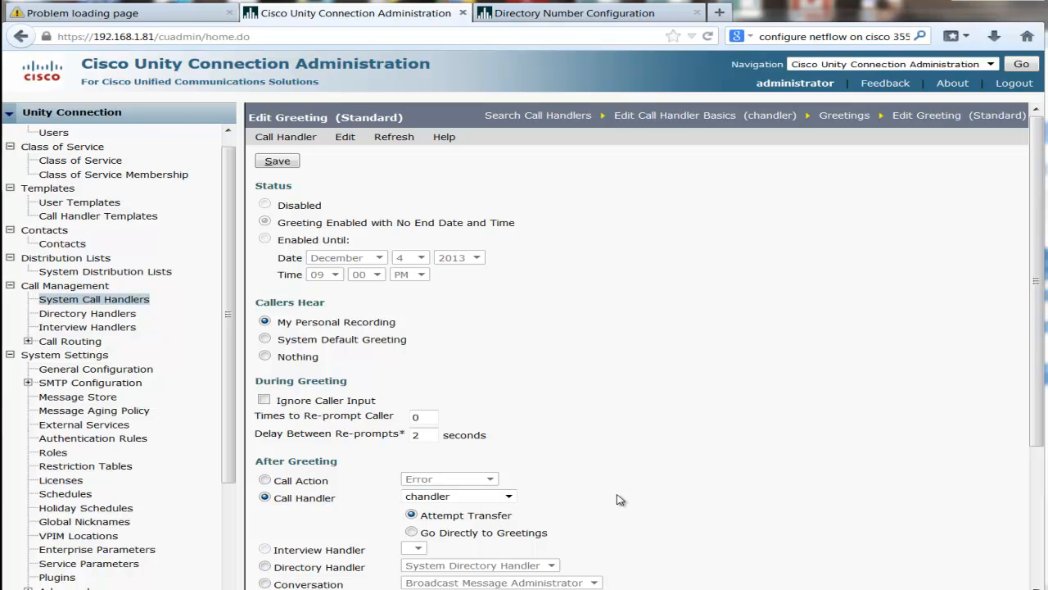
{"action": "scroll", "coordinate": [620, 499], "scroll_direction": "down", "scroll_amount": 4}
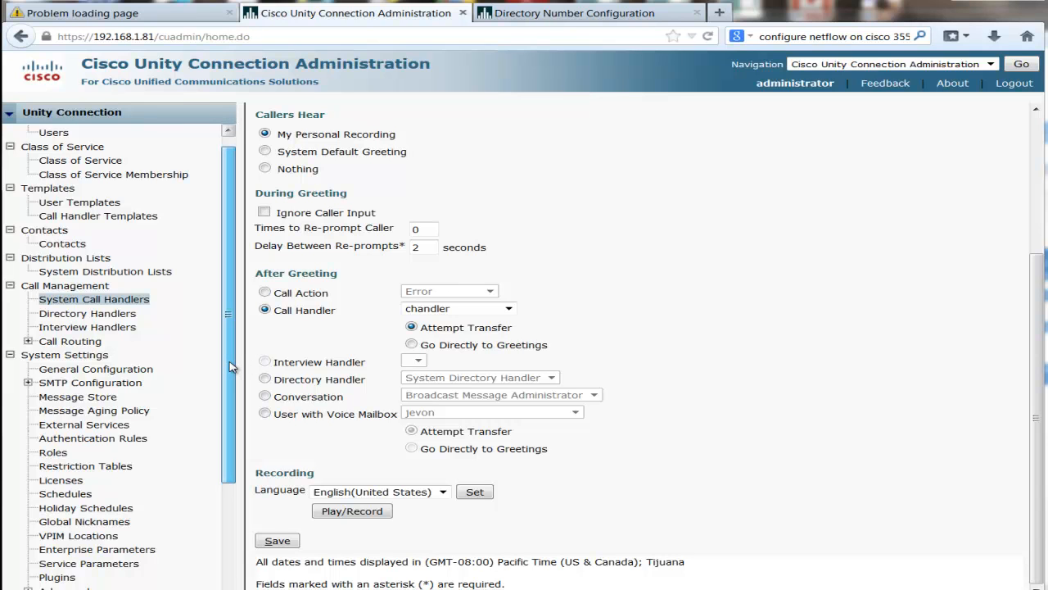
{"action": "left_click", "coordinate": [28, 341]}
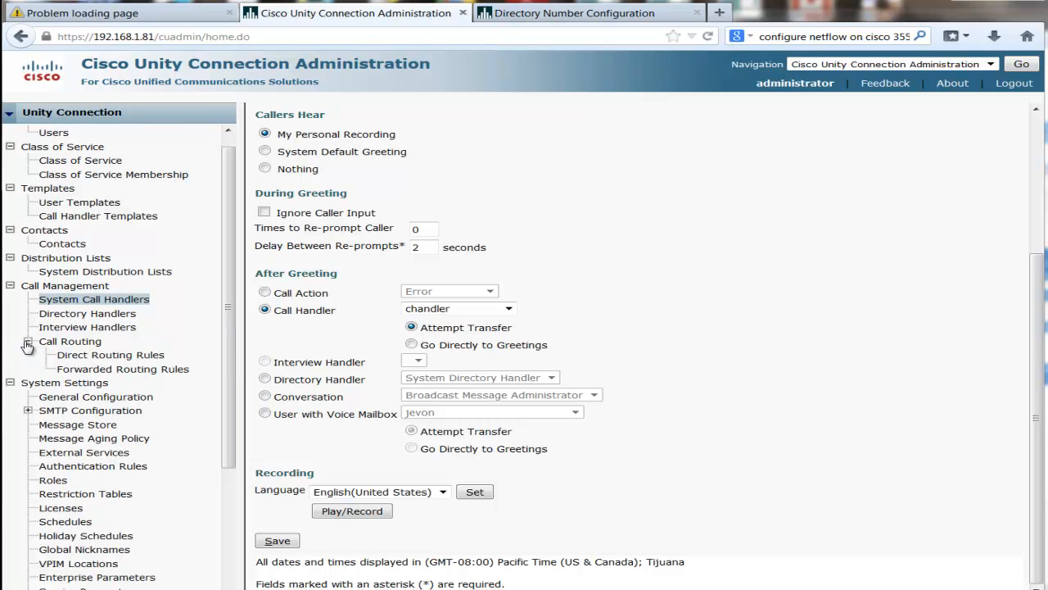
{"action": "left_click_drag", "start_coordinate": [229, 308], "coordinate": [230, 449]}
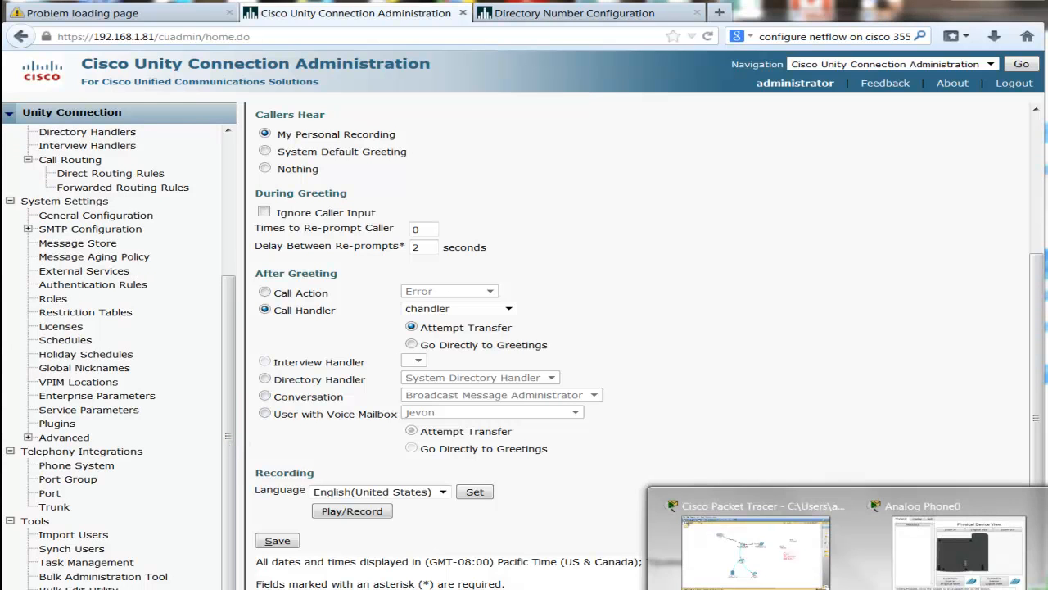
- Switch to the IP phone with extension 1006, call voice mail from its messages function, and end the call
{"action": "left_click", "coordinate": [884, 588]}
{"action": "left_click", "coordinate": [897, 589]}
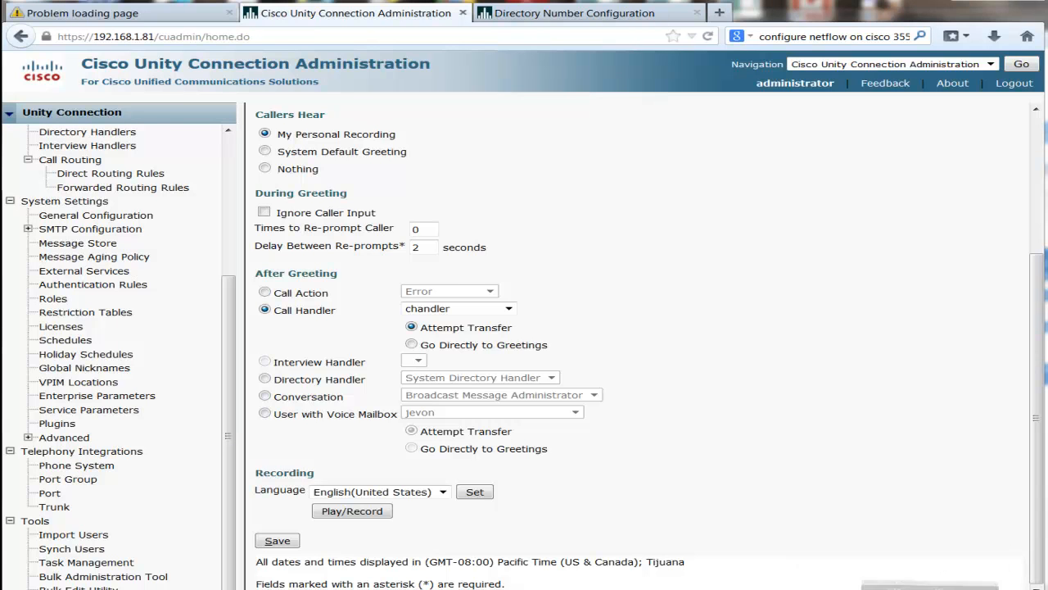
{"action": "left_click", "coordinate": [926, 589]}
{"action": "left_click", "coordinate": [725, 589]}
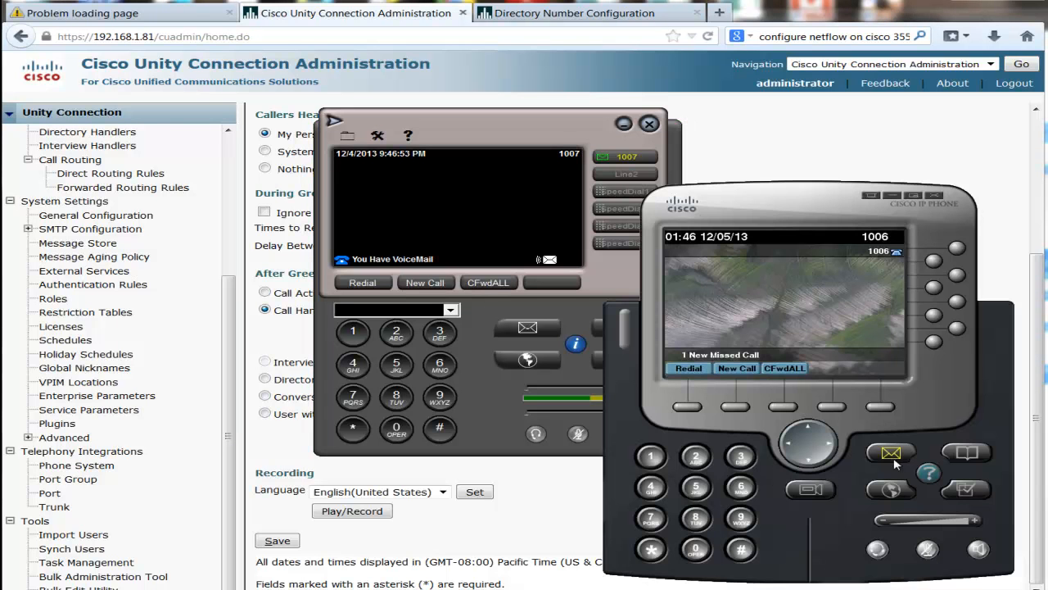
{"action": "left_click", "coordinate": [872, 451]}
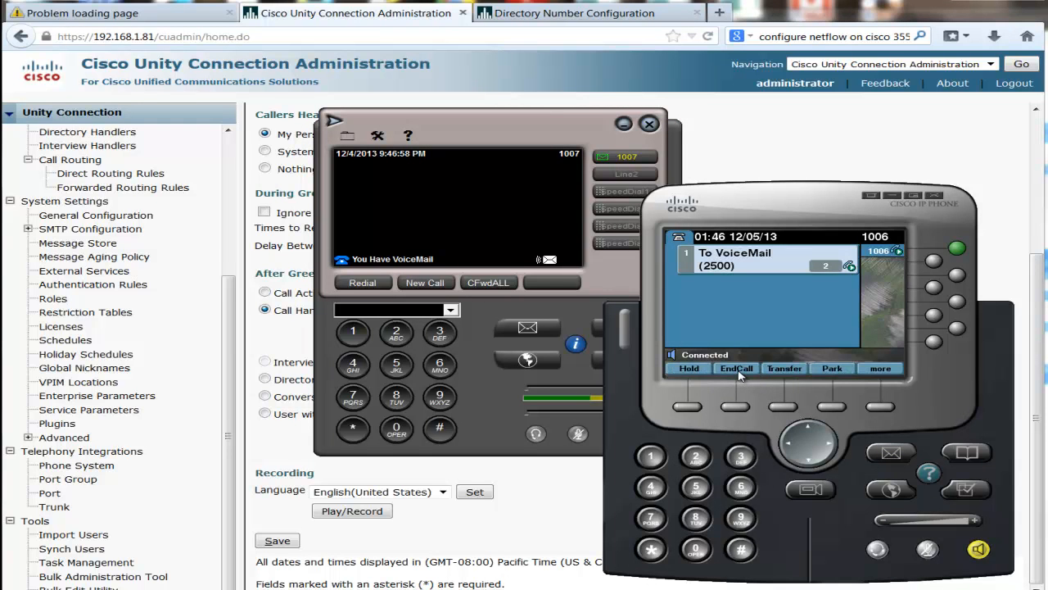
{"action": "left_click", "coordinate": [737, 369]}
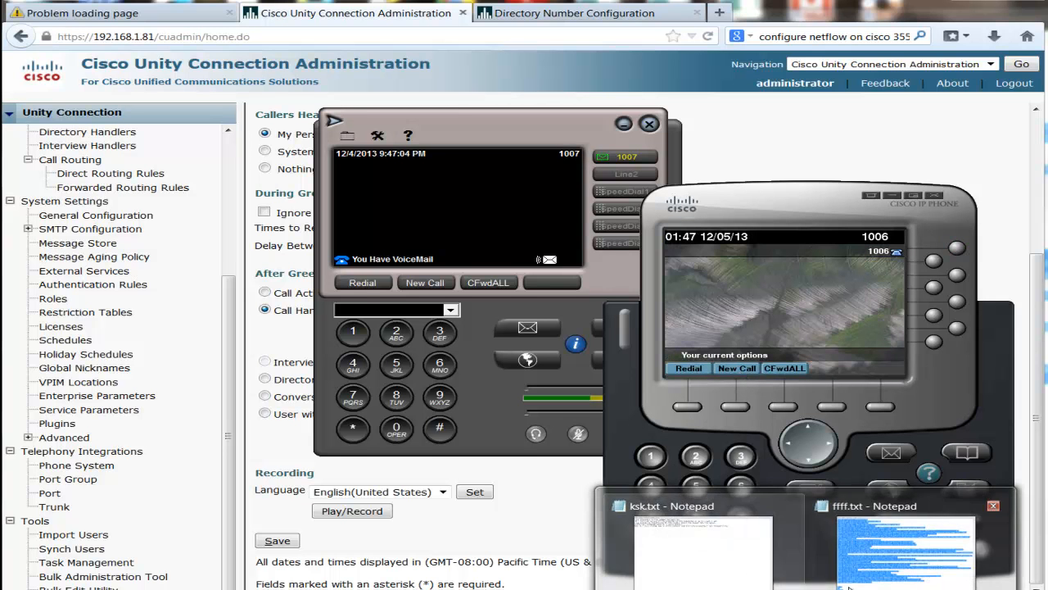
- Open the ffff.txt notes in Notepad and read the Lab 6 Unity Connection instructions from Task 1 through Step 36
{"action": "left_click", "coordinate": [907, 574]}
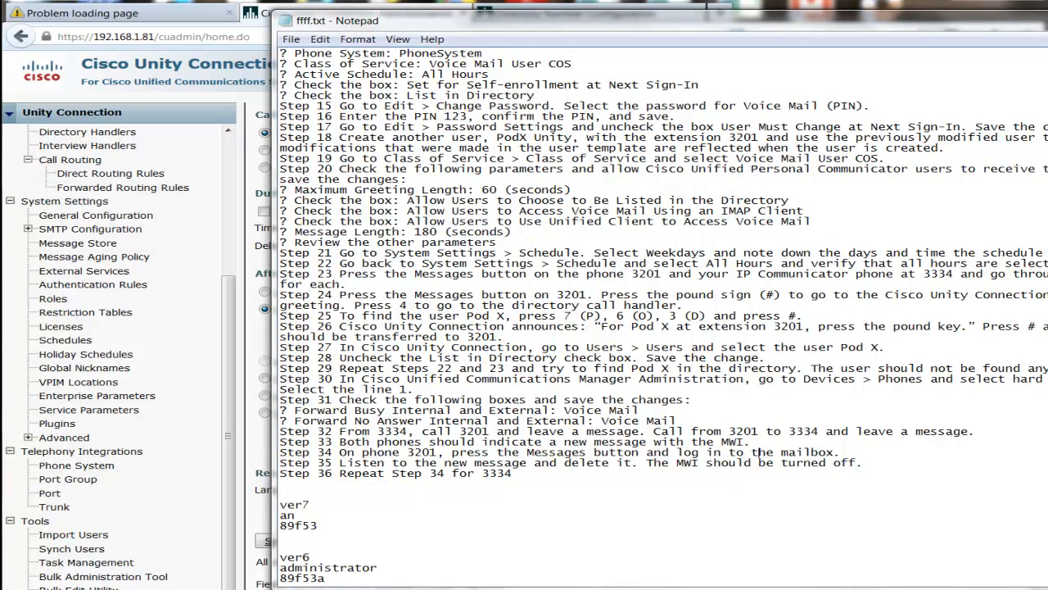
{"action": "scroll", "coordinate": [758, 452], "scroll_direction": "up", "scroll_amount": 20}
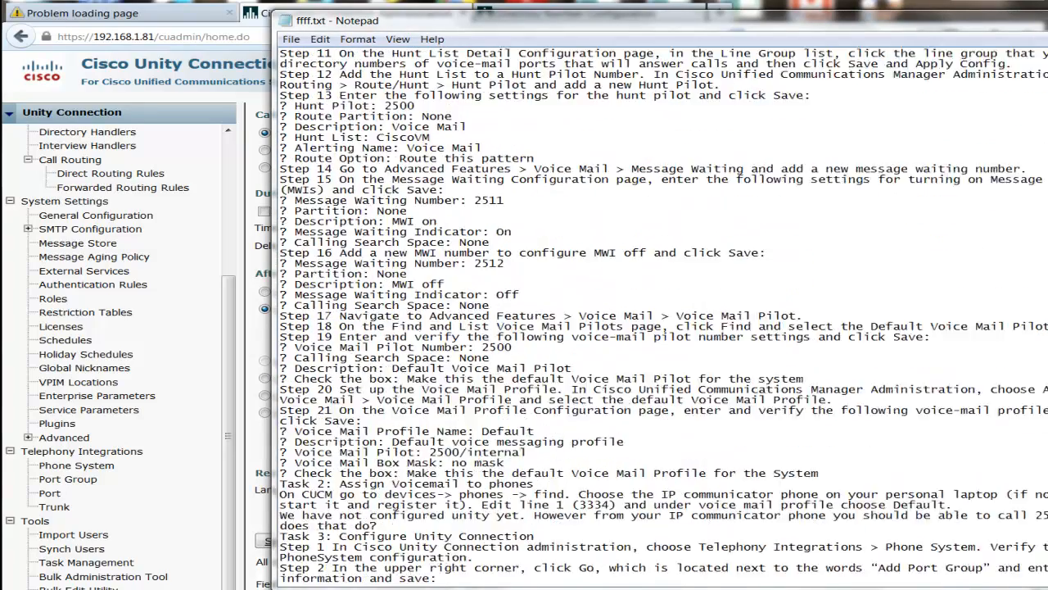
{"action": "scroll", "coordinate": [664, 316], "scroll_direction": "up", "scroll_amount": 2}
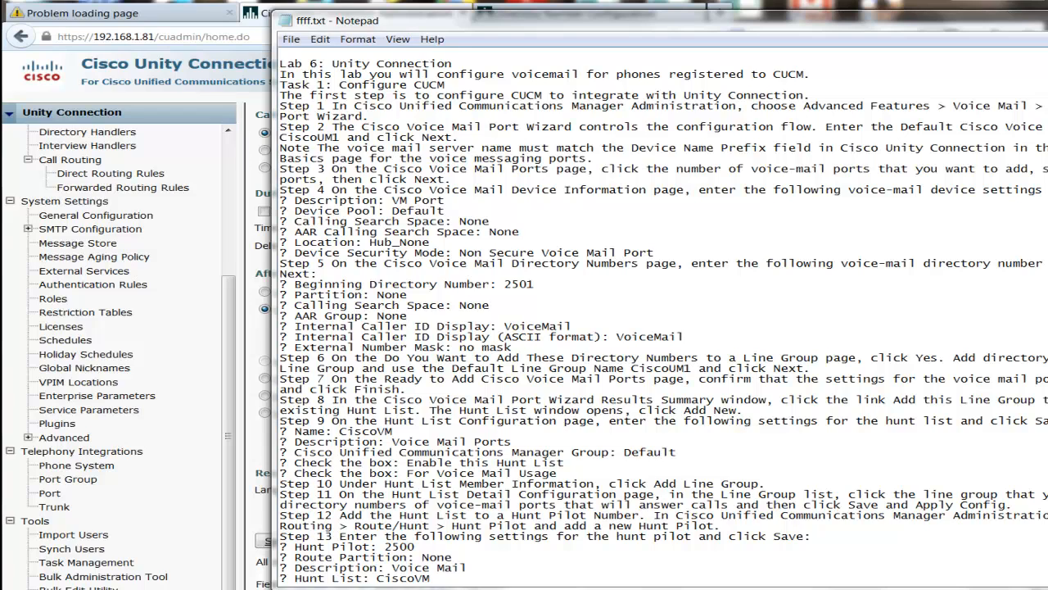
{"action": "scroll", "coordinate": [663, 316], "scroll_direction": "down", "scroll_amount": 2}
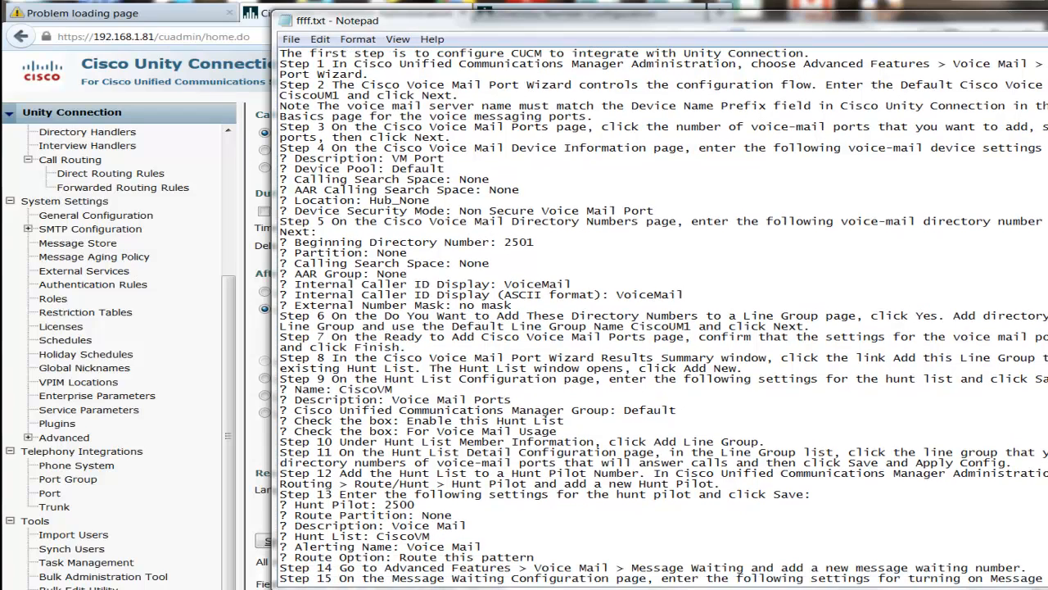
{"action": "scroll", "coordinate": [663, 316], "scroll_direction": "down", "scroll_amount": 3}
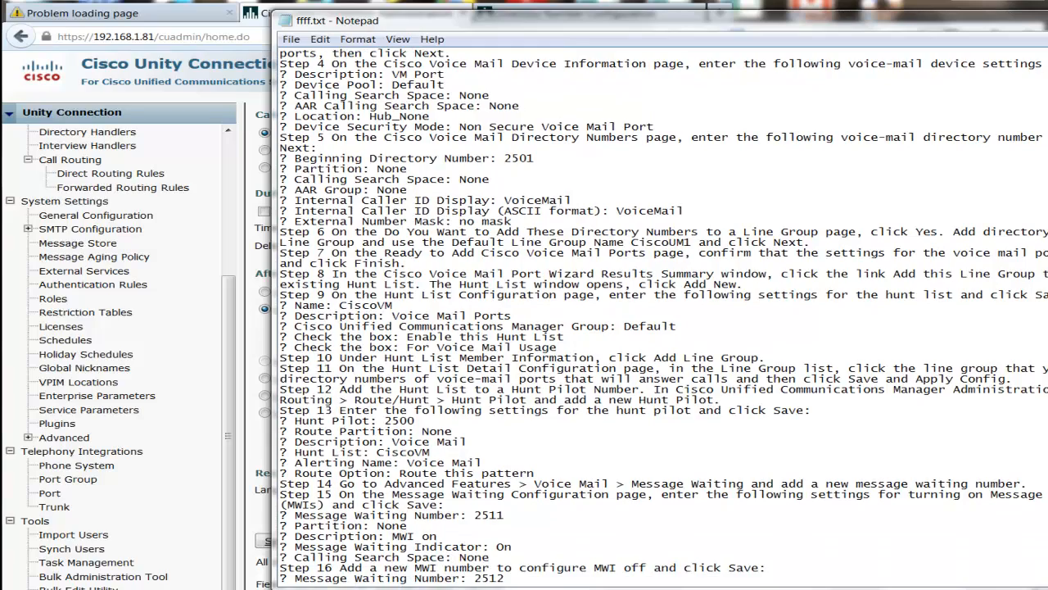
{"action": "scroll", "coordinate": [664, 316], "scroll_direction": "down", "scroll_amount": 4}
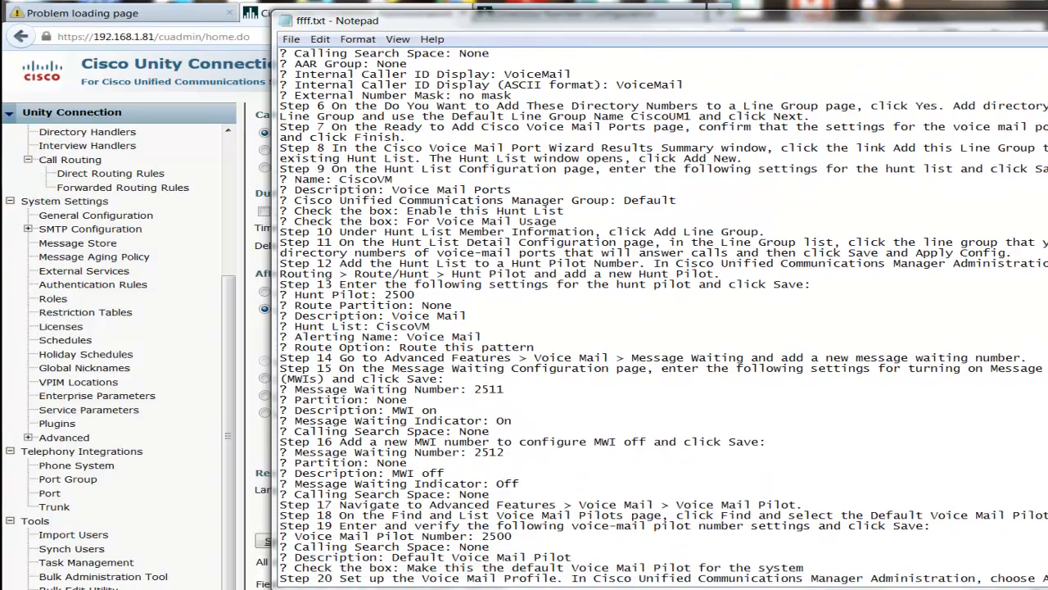
{"action": "scroll", "coordinate": [664, 316], "scroll_direction": "down", "scroll_amount": 5}
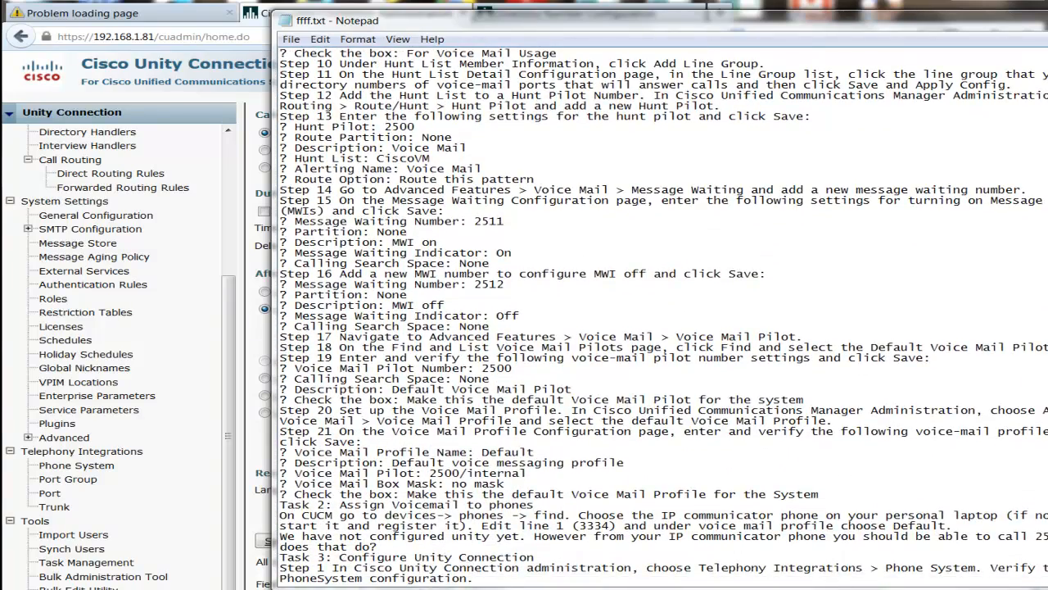
{"action": "scroll", "coordinate": [664, 316], "scroll_direction": "down", "scroll_amount": 2}
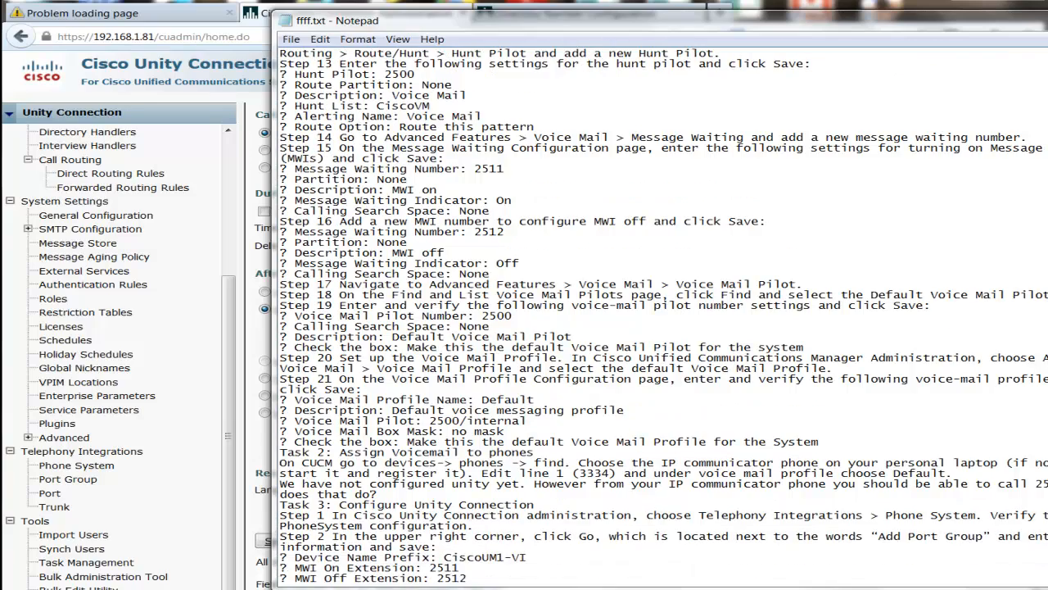
{"action": "scroll", "coordinate": [662, 316], "scroll_direction": "down", "scroll_amount": 3}
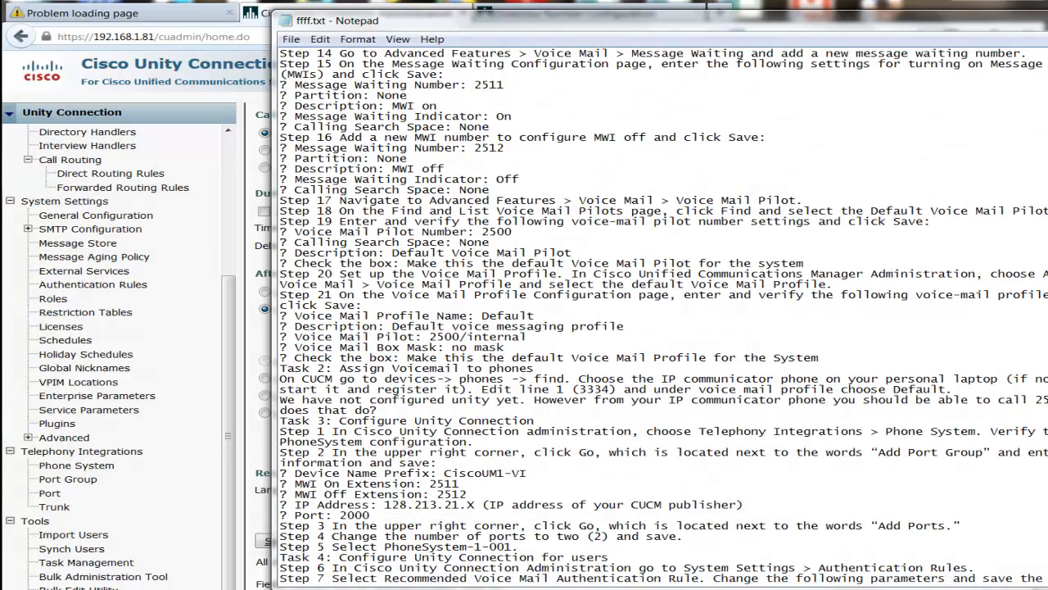
{"action": "scroll", "coordinate": [663, 316], "scroll_direction": "down", "scroll_amount": 2}
{"action": "scroll", "coordinate": [663, 316], "scroll_direction": "down", "scroll_amount": 2}
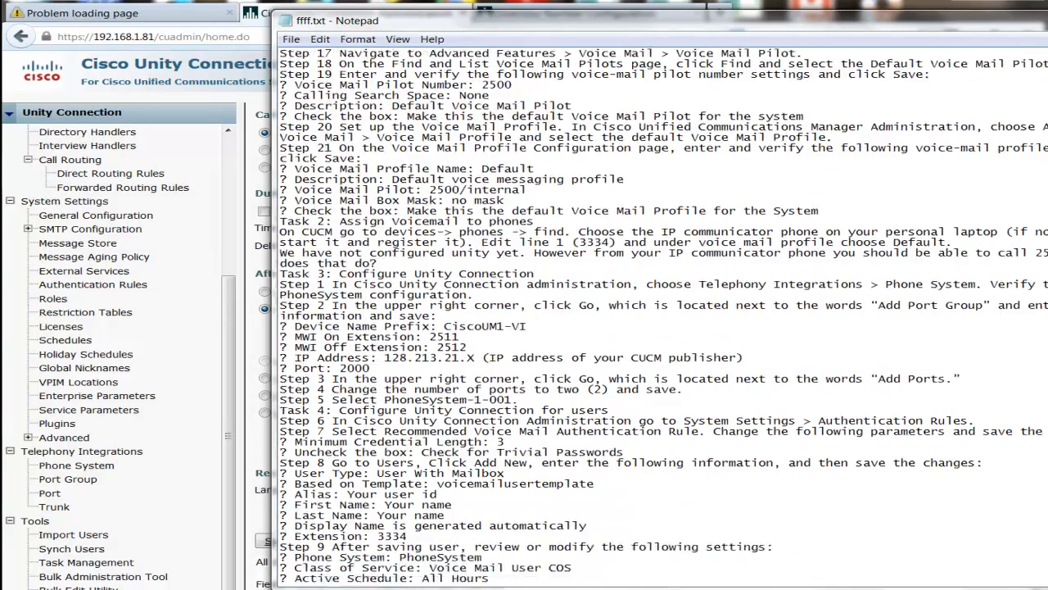
{"action": "scroll", "coordinate": [663, 316], "scroll_direction": "down", "scroll_amount": 2}
{"action": "scroll", "coordinate": [663, 316], "scroll_direction": "down", "scroll_amount": 3}
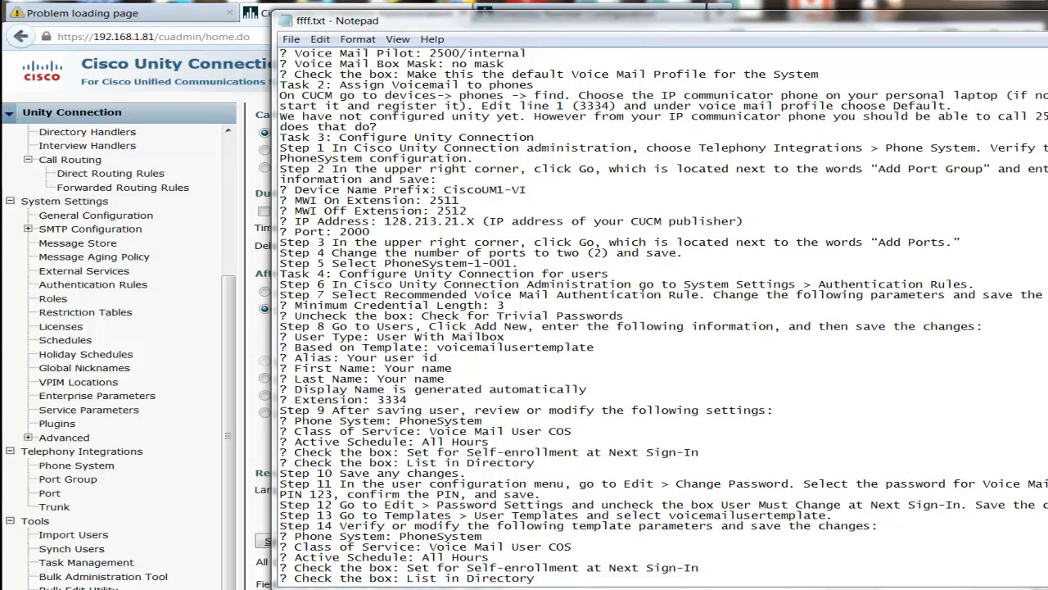
{"action": "scroll", "coordinate": [663, 316], "scroll_direction": "down", "scroll_amount": 1}
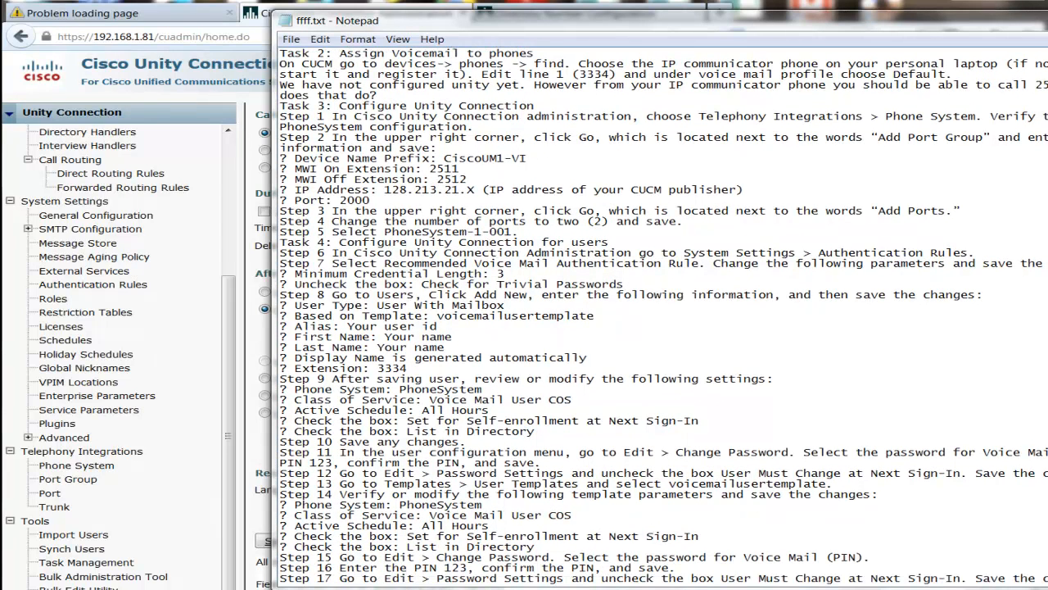
{"action": "scroll", "coordinate": [664, 316], "scroll_direction": "down", "scroll_amount": 5}
{"action": "scroll", "coordinate": [760, 537], "scroll_direction": "down", "scroll_amount": 7}
{"action": "scroll", "coordinate": [663, 316], "scroll_direction": "down", "scroll_amount": 1}
{"action": "scroll", "coordinate": [760, 495], "scroll_direction": "down", "scroll_amount": 1}
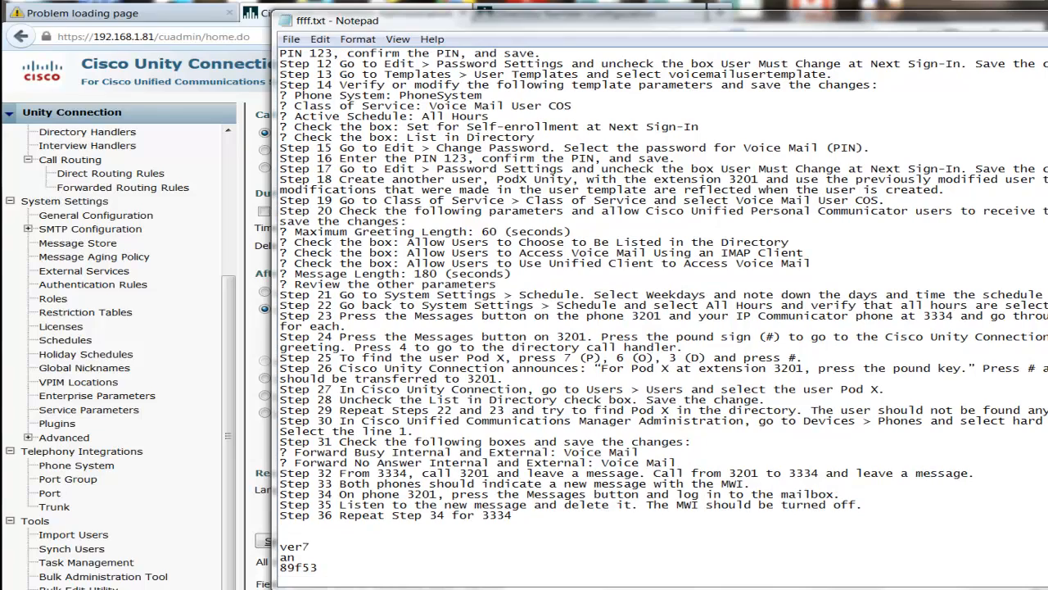
- Search the lab notes for "forward" from the beginning of the file, and close the search
{"action": "scroll", "coordinate": [760, 495], "scroll_direction": "up", "scroll_amount": 20}
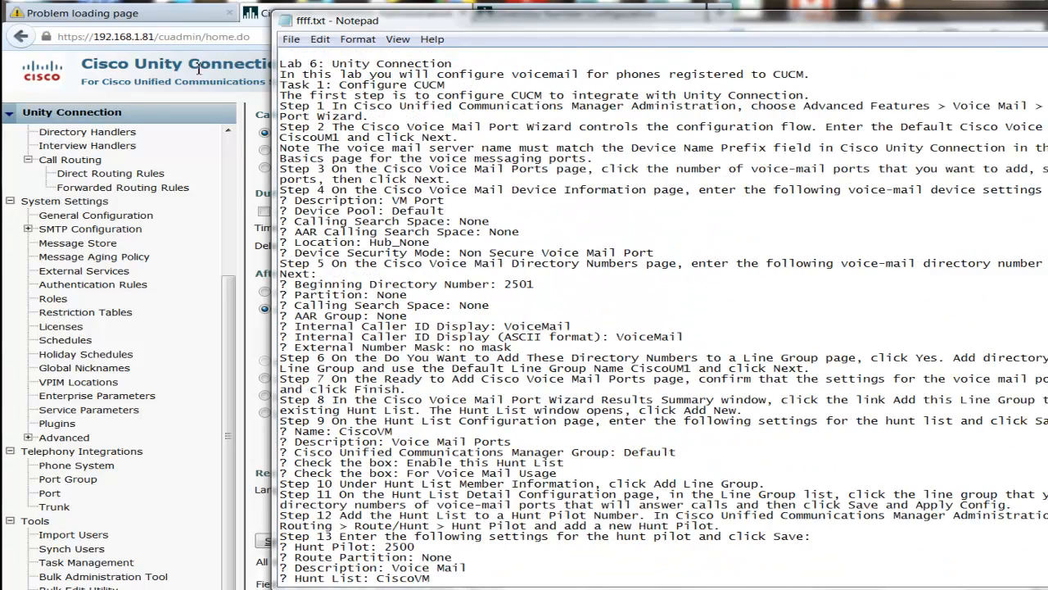
{"action": "left_click", "coordinate": [320, 39]}
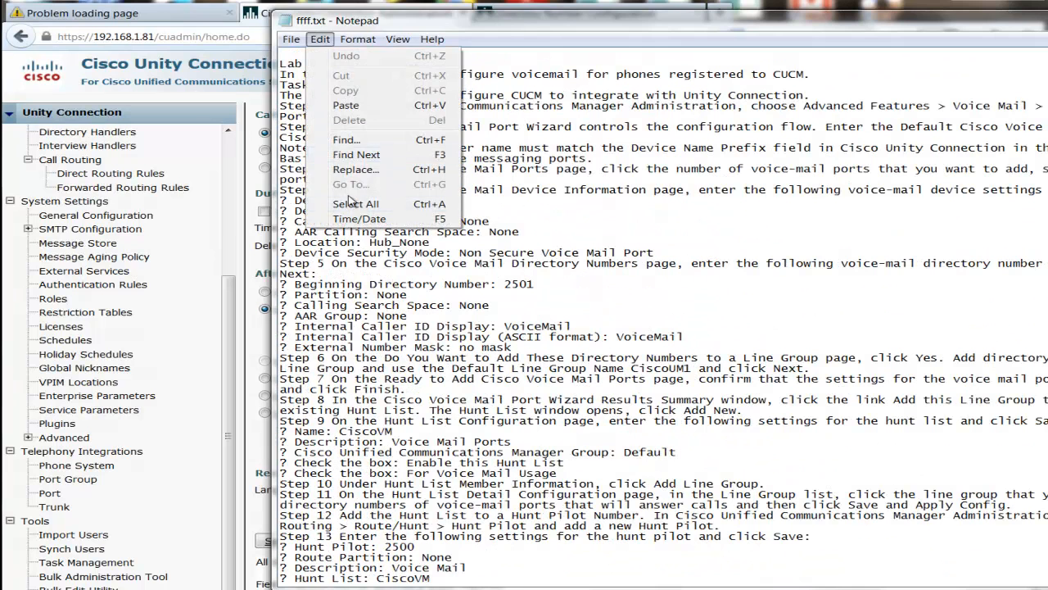
{"action": "left_click", "coordinate": [353, 141]}
{"action": "type", "text": "for"}
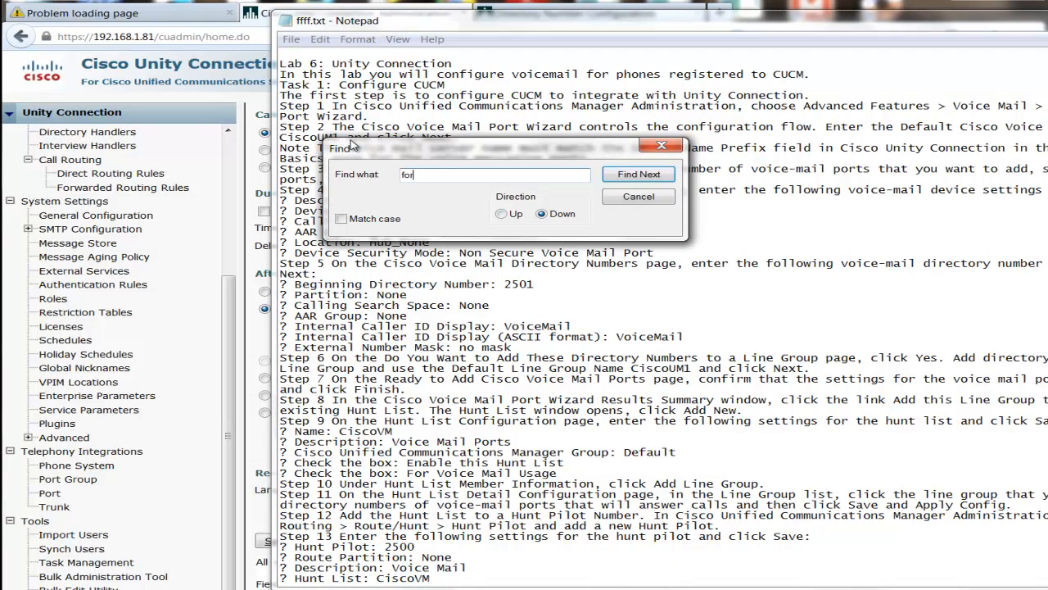
{"action": "type", "text": "ward"}
{"action": "key", "text": "Return"}
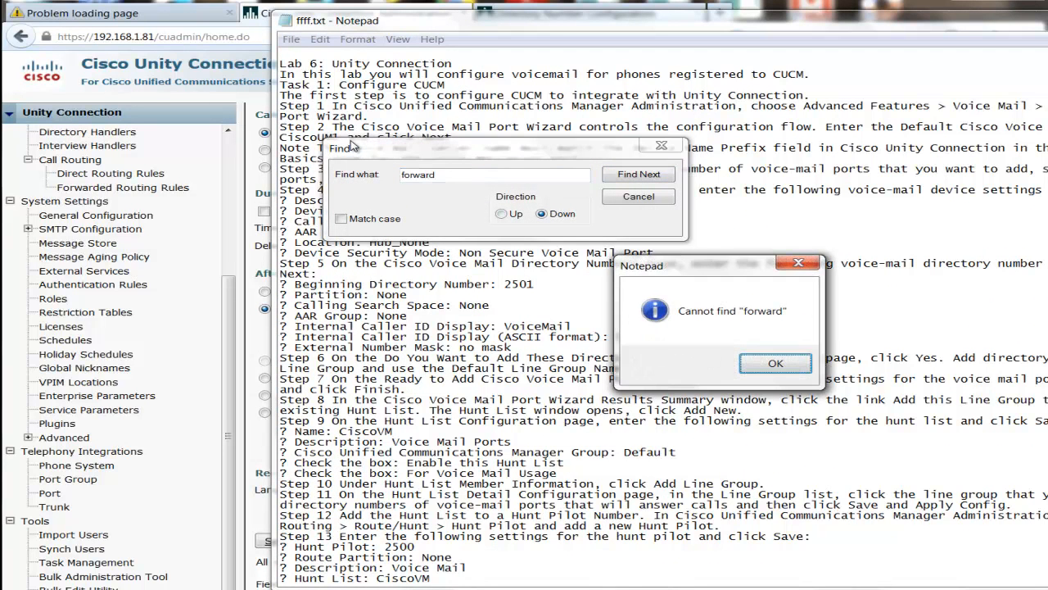
{"action": "left_click", "coordinate": [782, 366]}
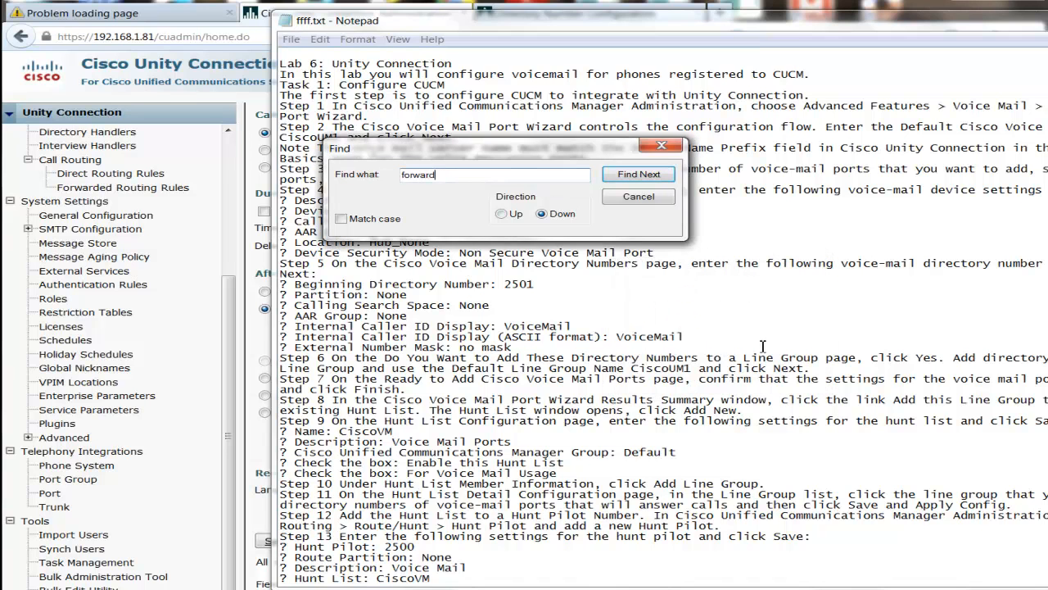
{"action": "left_click", "coordinate": [639, 196]}
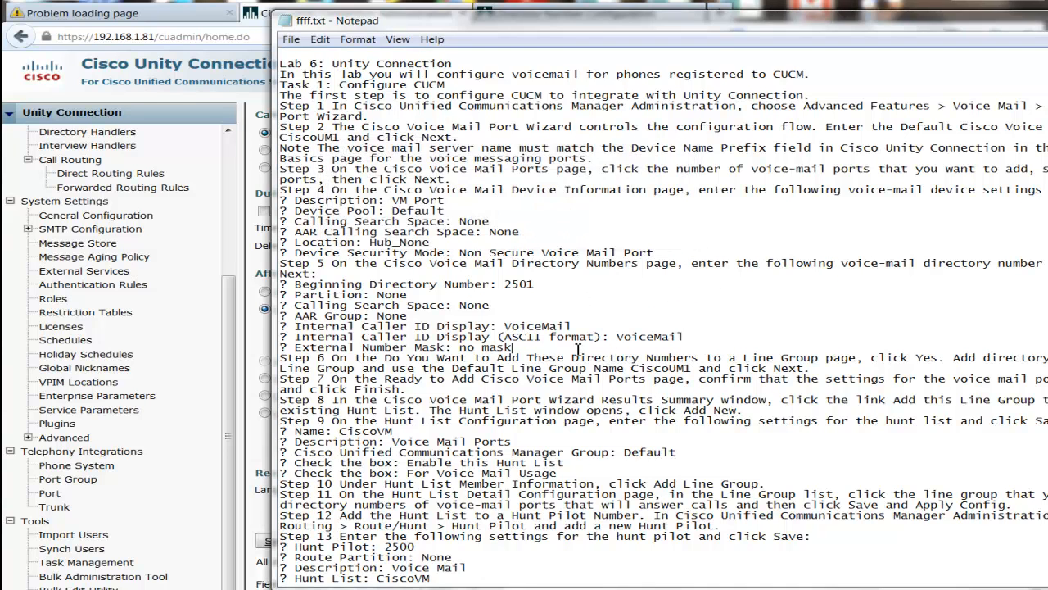
- Find Step 31 in the lab notes and highlight its Forward Busy and Forward No Answer voice mail lines
{"action": "scroll", "coordinate": [577, 349], "scroll_direction": "down", "scroll_amount": 8}
{"action": "scroll", "coordinate": [577, 350], "scroll_direction": "down", "scroll_amount": 17}
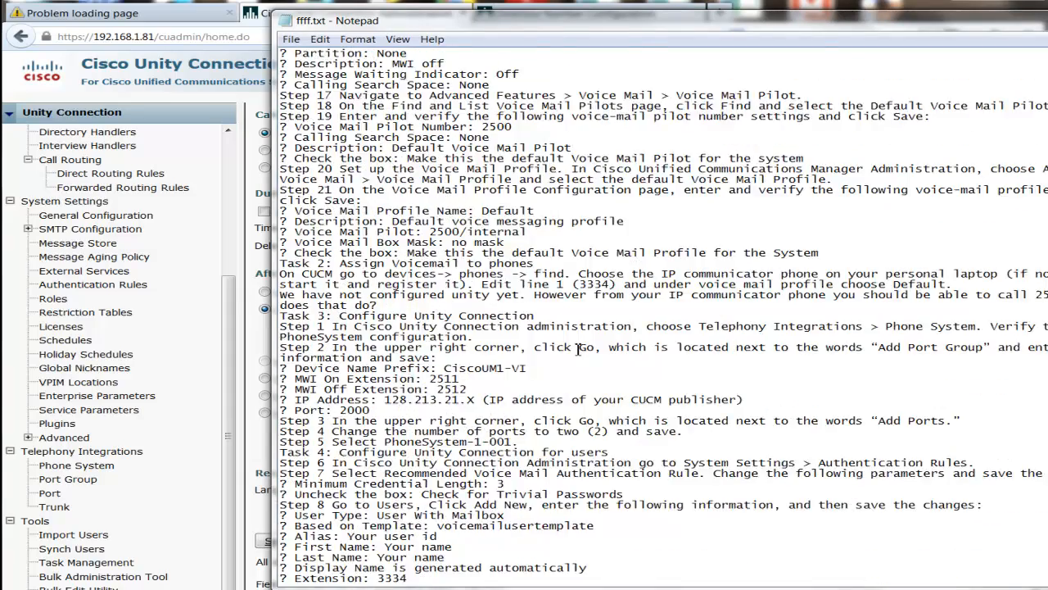
{"action": "scroll", "coordinate": [577, 349], "scroll_direction": "down", "scroll_amount": 8}
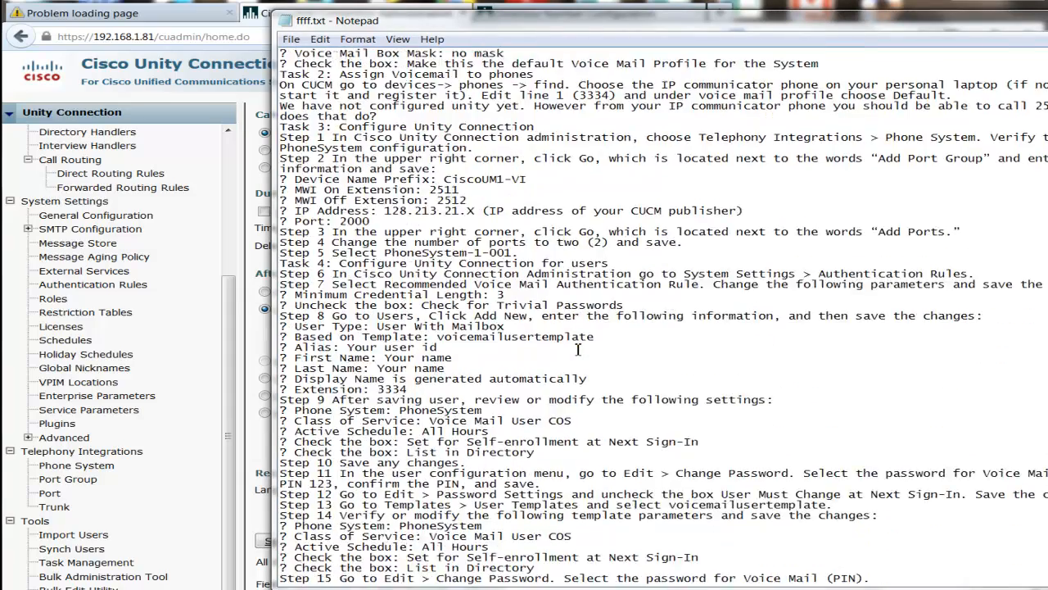
{"action": "scroll", "coordinate": [578, 349], "scroll_direction": "down", "scroll_amount": 3}
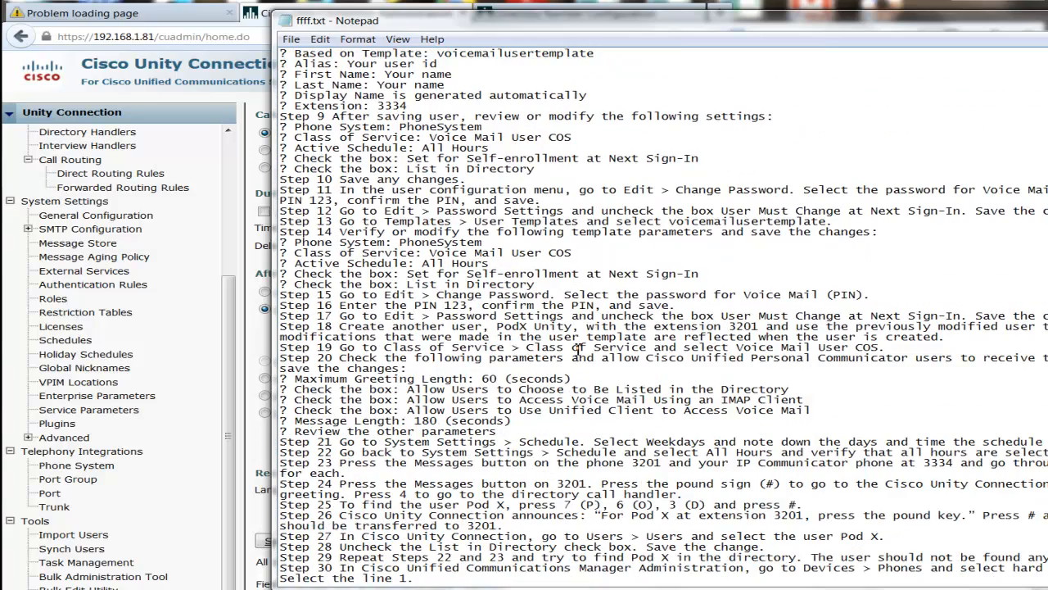
{"action": "scroll", "coordinate": [578, 350], "scroll_direction": "down", "scroll_amount": 2}
{"action": "scroll", "coordinate": [577, 350], "scroll_direction": "down", "scroll_amount": 2}
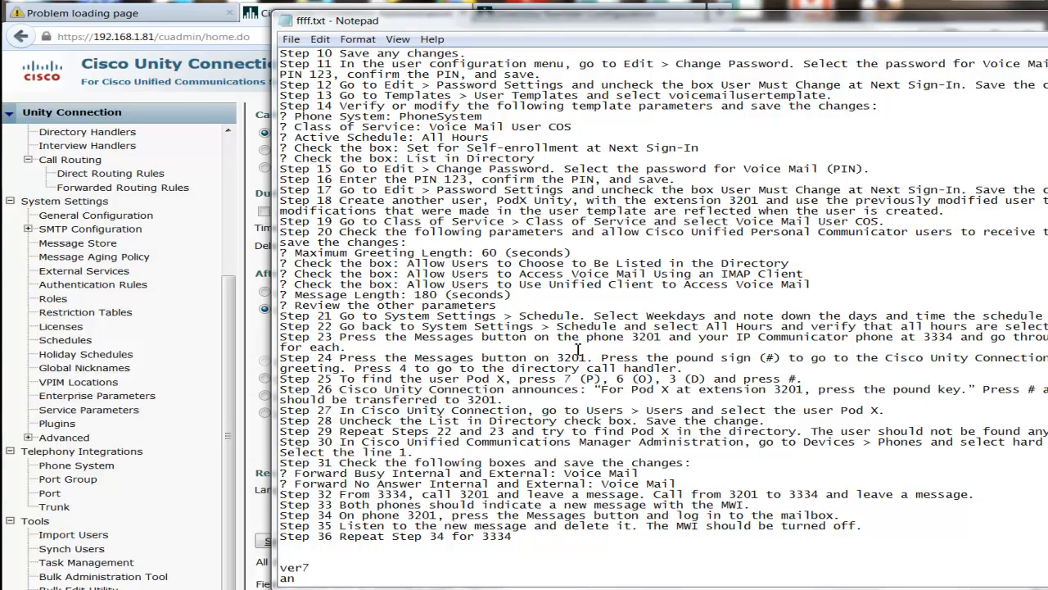
{"action": "left_click_drag", "start_coordinate": [312, 474], "coordinate": [669, 477]}
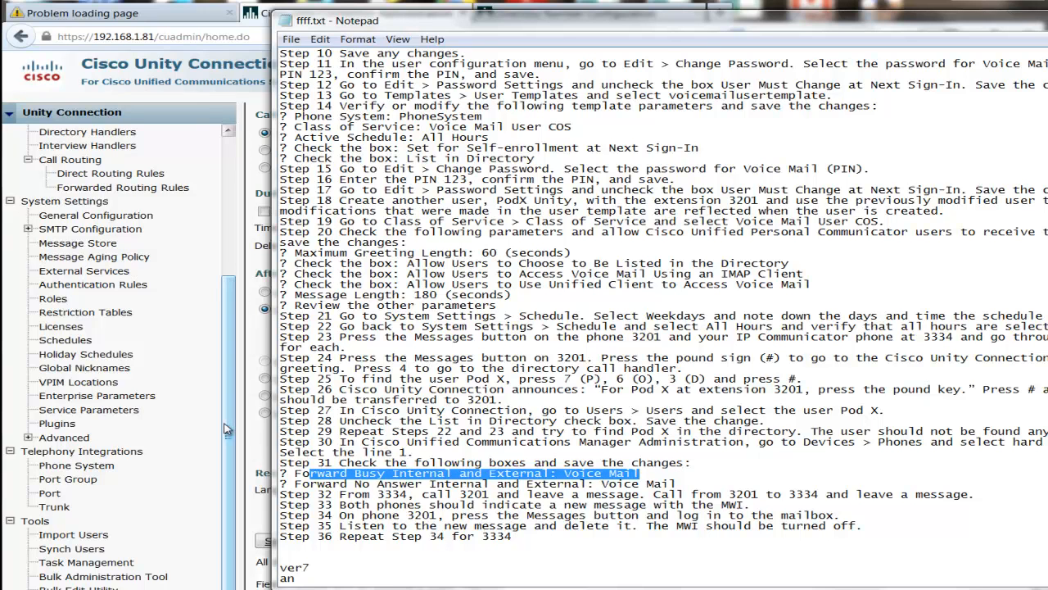
{"action": "left_click_drag", "start_coordinate": [362, 483], "coordinate": [631, 484]}
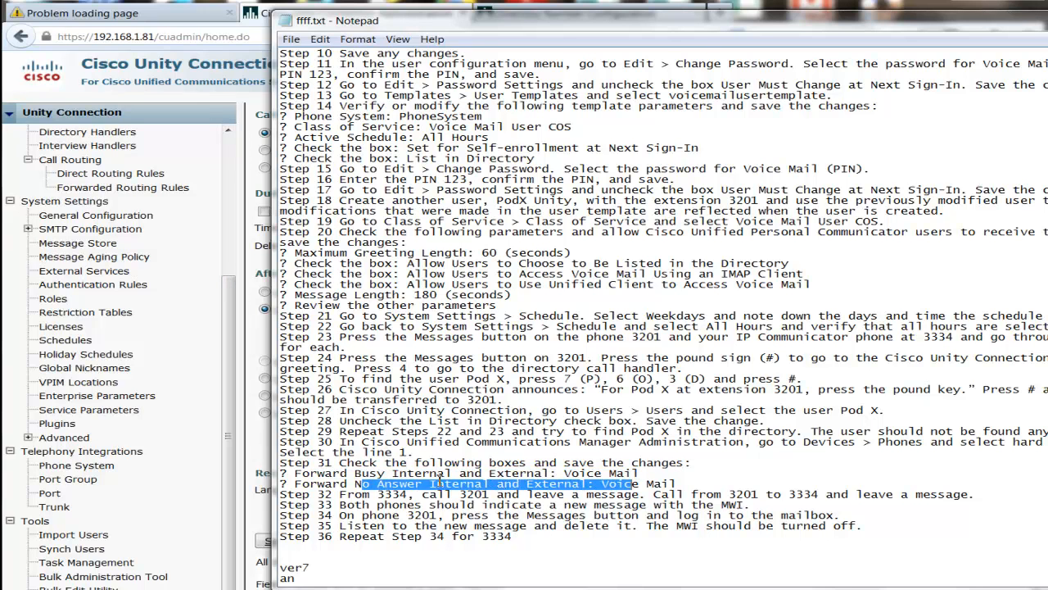
- Switch to Unified CM Administration and open the directory number configuration for line 1 of phone SEP62EB696721A7
{"action": "left_click", "coordinate": [256, 435]}
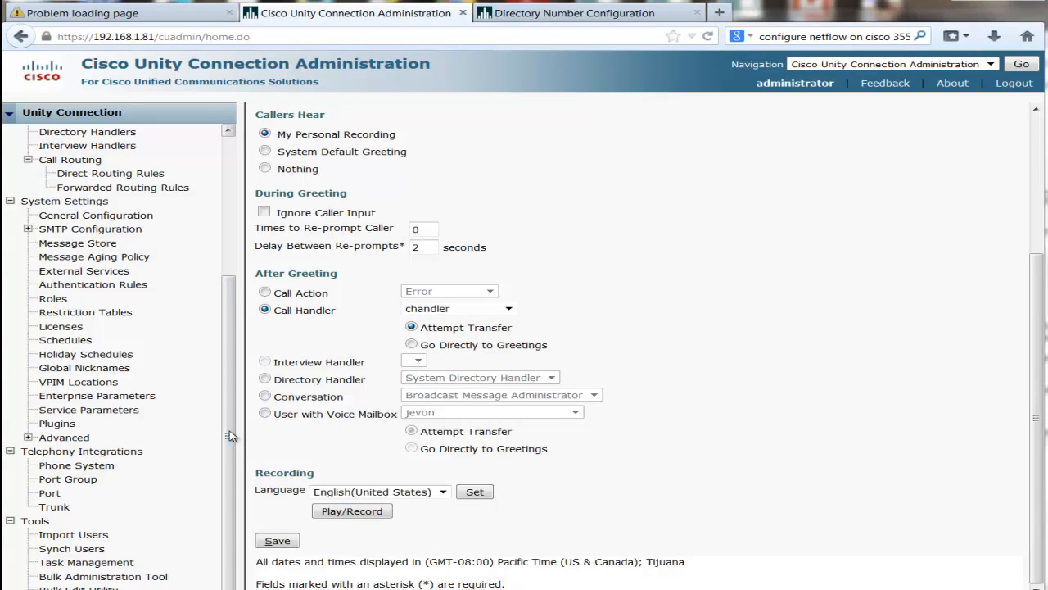
{"action": "left_click", "coordinate": [550, 15]}
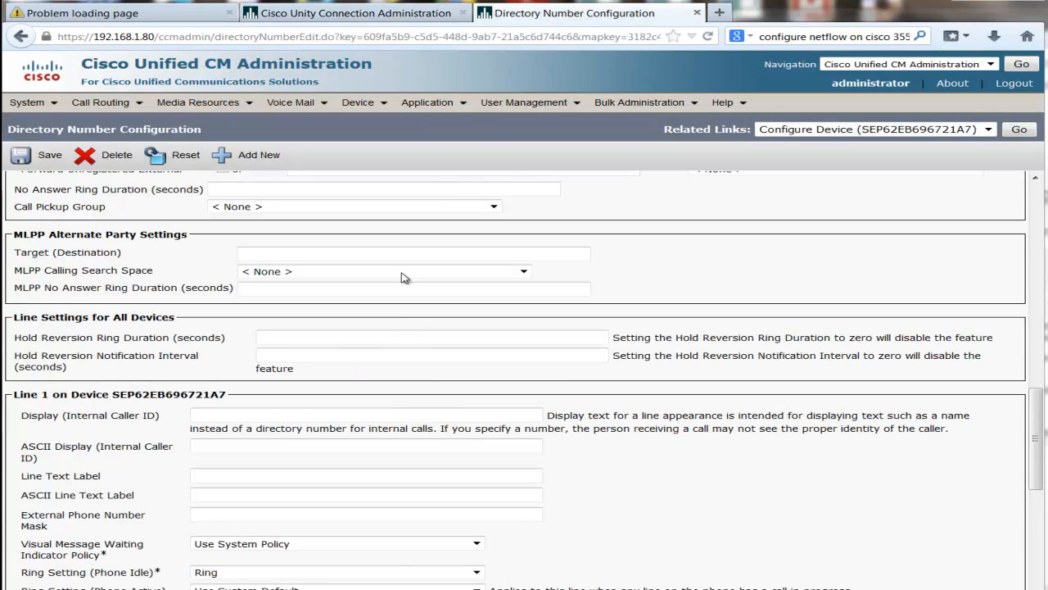
{"action": "scroll", "coordinate": [394, 320], "scroll_direction": "down", "scroll_amount": 1}
{"action": "scroll", "coordinate": [379, 232], "scroll_direction": "up", "scroll_amount": 1}
{"action": "mouse_move", "coordinate": [497, 105]}
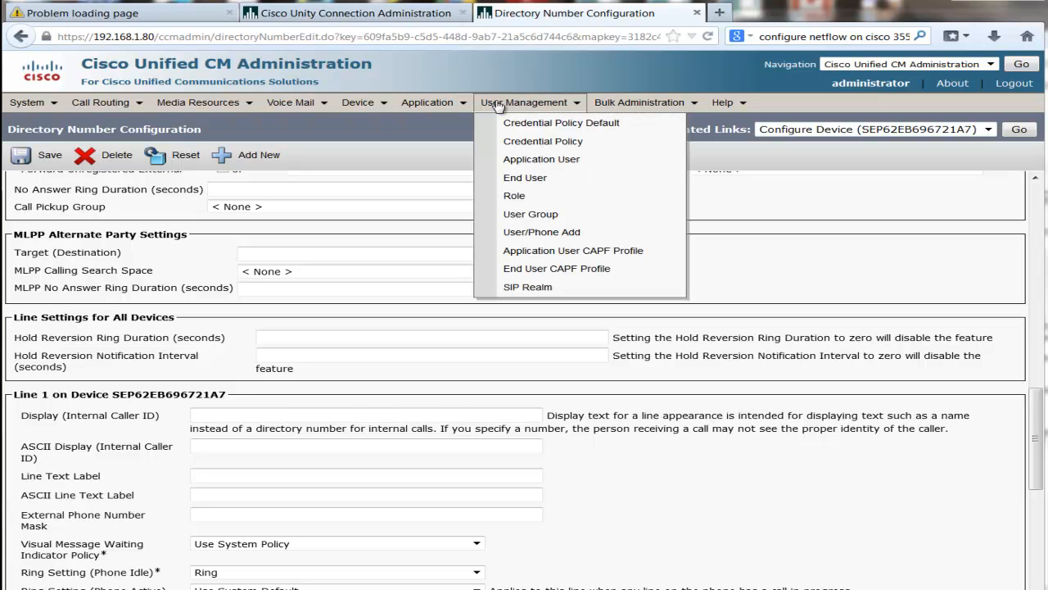
{"action": "mouse_move", "coordinate": [358, 102]}
{"action": "left_click", "coordinate": [379, 178]}
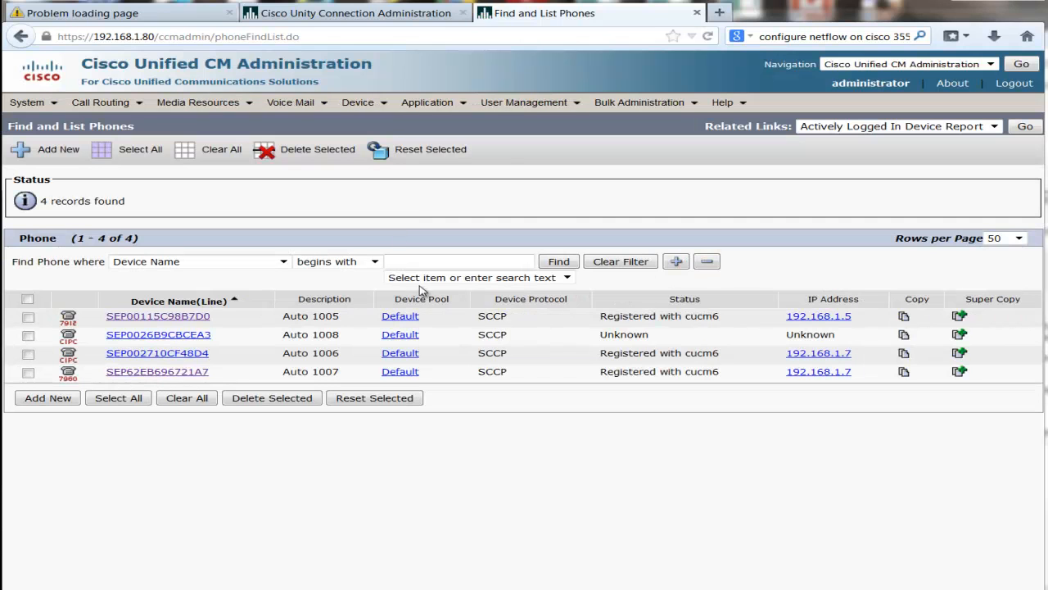
{"action": "left_click", "coordinate": [180, 371]}
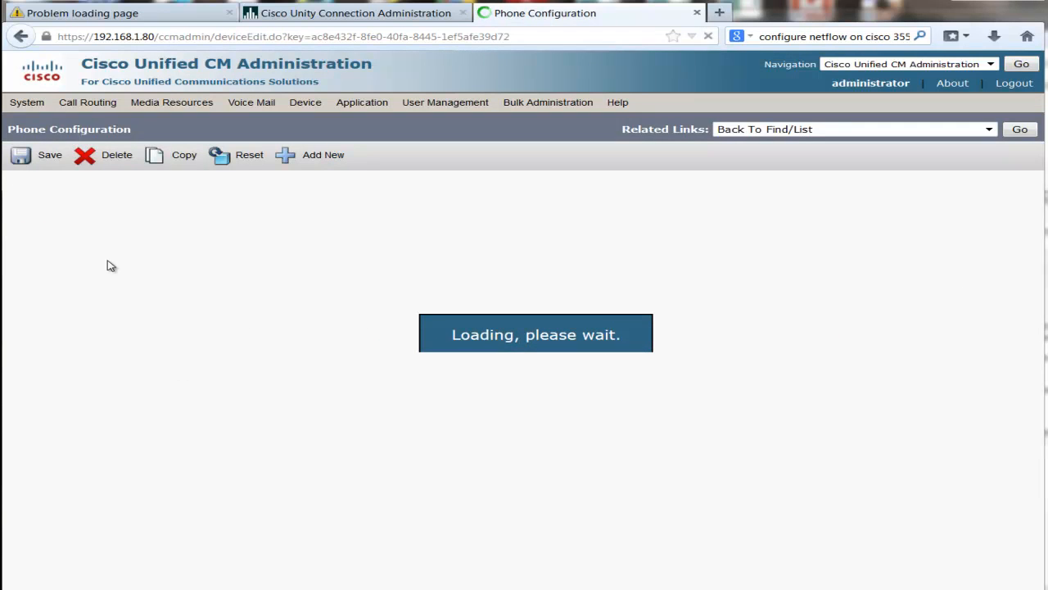
{"action": "left_click", "coordinate": [144, 281]}
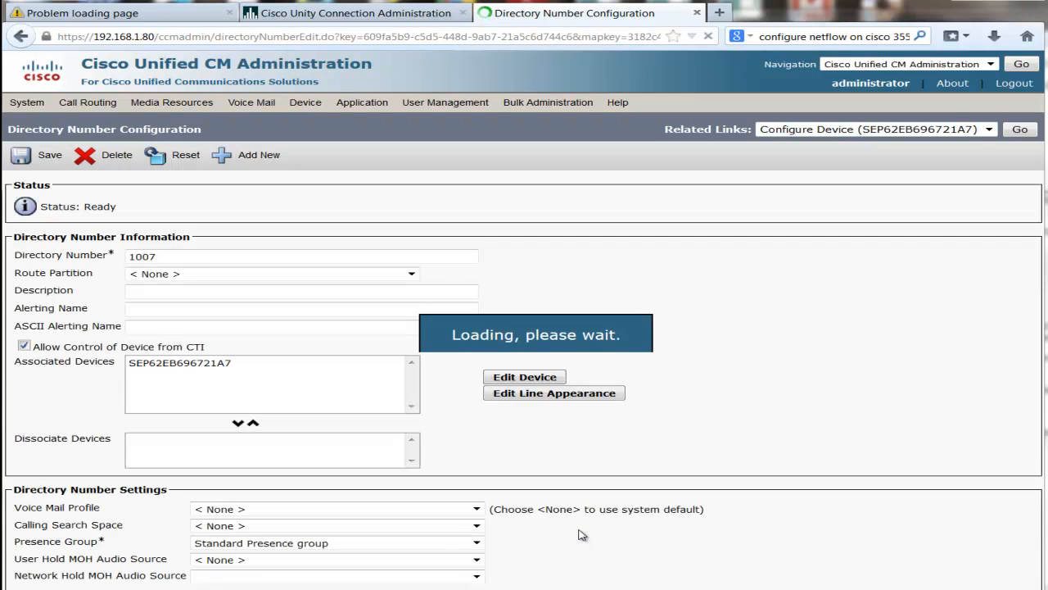
- Enable voice mail for Forward Busy Internal, Forward Busy External, Forward No Answer Internal and Forward Unregistered Internal on extension 1007
{"action": "scroll", "coordinate": [582, 527], "scroll_direction": "down", "scroll_amount": 1}
{"action": "scroll", "coordinate": [582, 527], "scroll_direction": "down", "scroll_amount": 7}
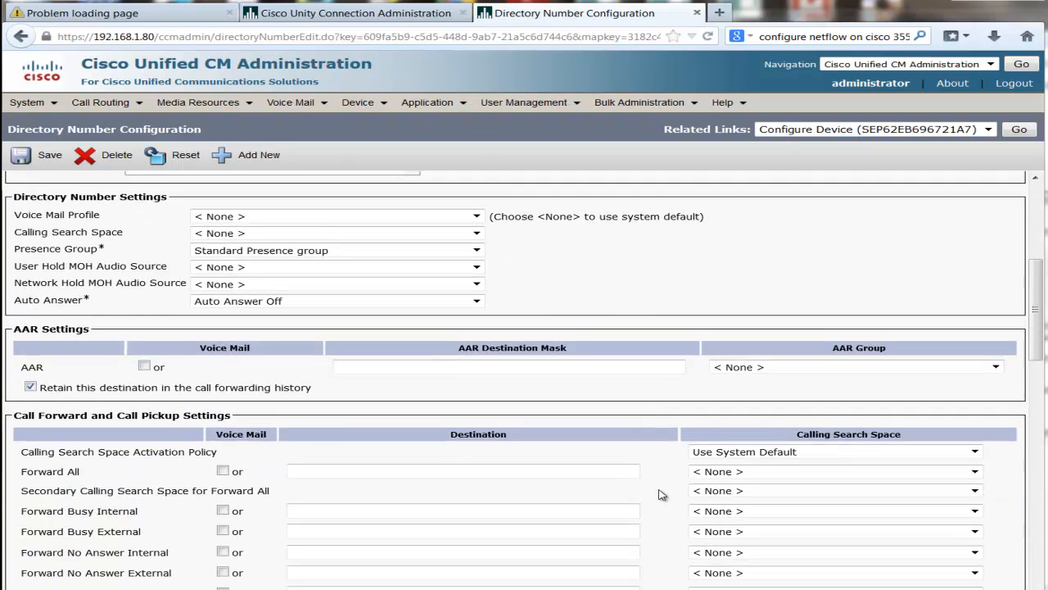
{"action": "left_click", "coordinate": [223, 337]}
{"action": "left_click", "coordinate": [223, 357]}
{"action": "left_click", "coordinate": [223, 378]}
{"action": "left_click", "coordinate": [222, 481]}
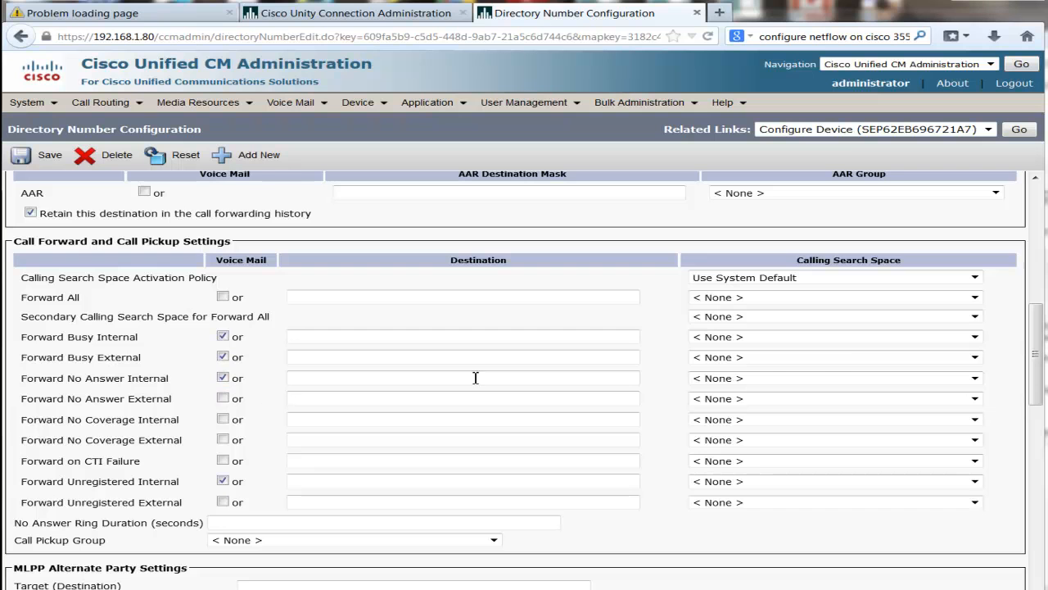
- Check which calling search spaces are available for Forward Busy Internal
{"action": "left_click", "coordinate": [877, 337]}
{"action": "left_click", "coordinate": [820, 342]}
{"action": "left_click", "coordinate": [819, 342]}
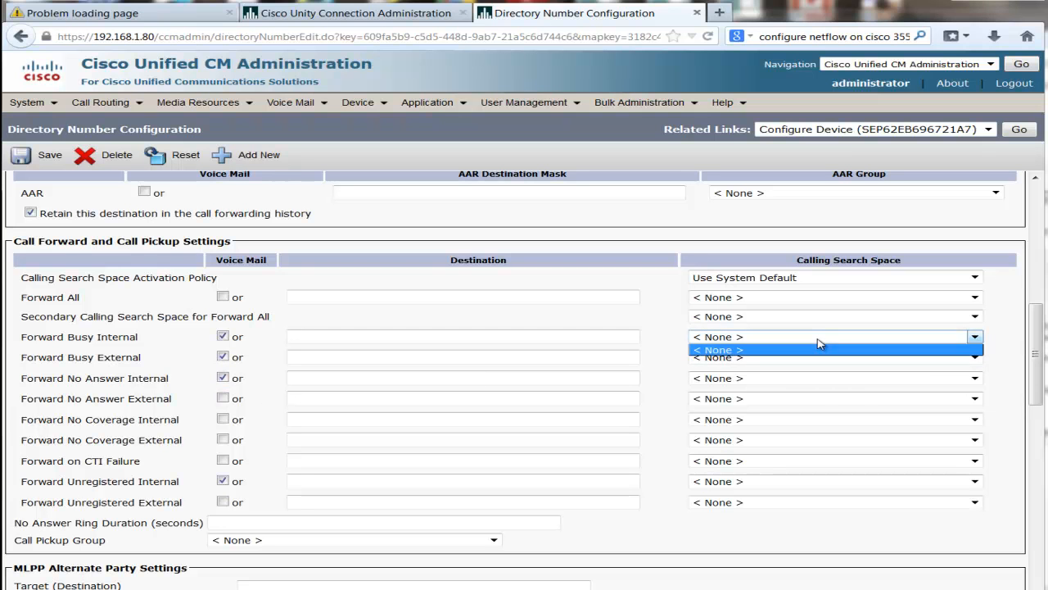
{"action": "left_click", "coordinate": [820, 342]}
{"action": "left_click", "coordinate": [820, 343]}
{"action": "left_click", "coordinate": [820, 343]}
{"action": "left_click", "coordinate": [820, 343]}
{"action": "left_click", "coordinate": [820, 343]}
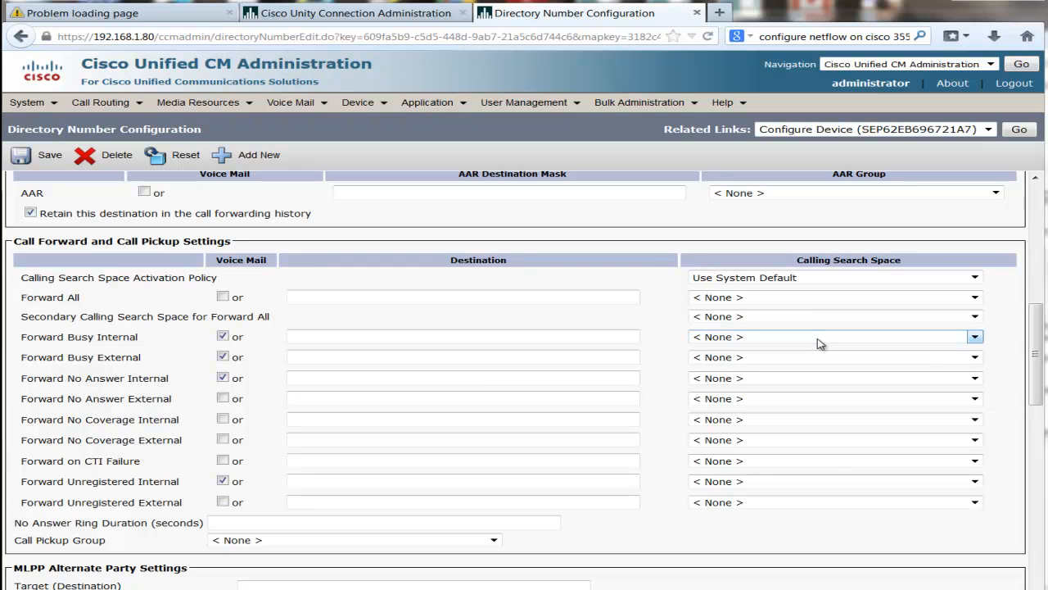
{"action": "left_click", "coordinate": [820, 342]}
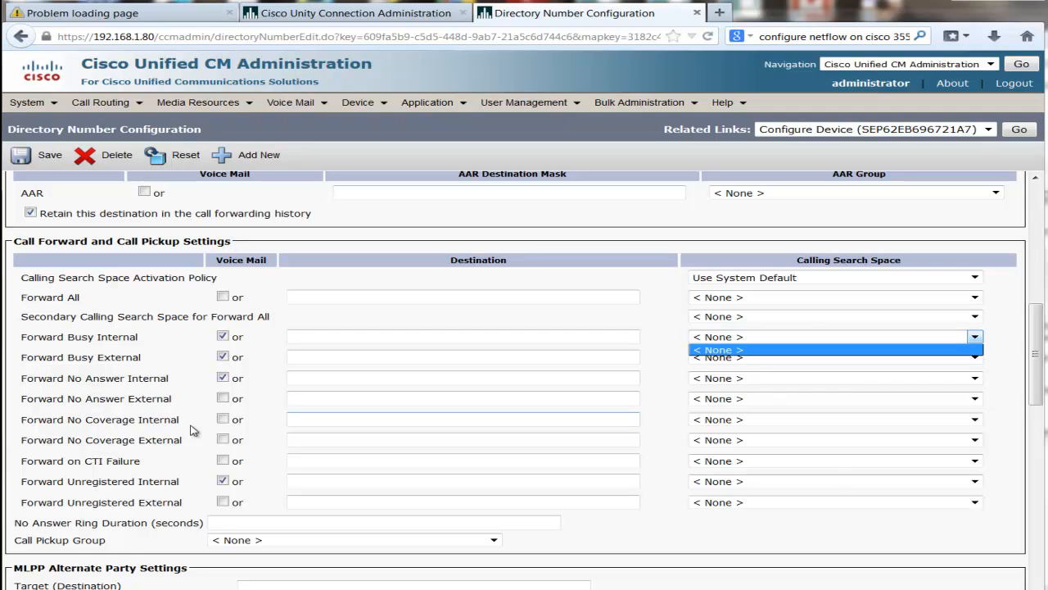
- Enable voice mail for Forward No Answer External and set the line's voice mail profile to default1
{"action": "left_click", "coordinate": [222, 399]}
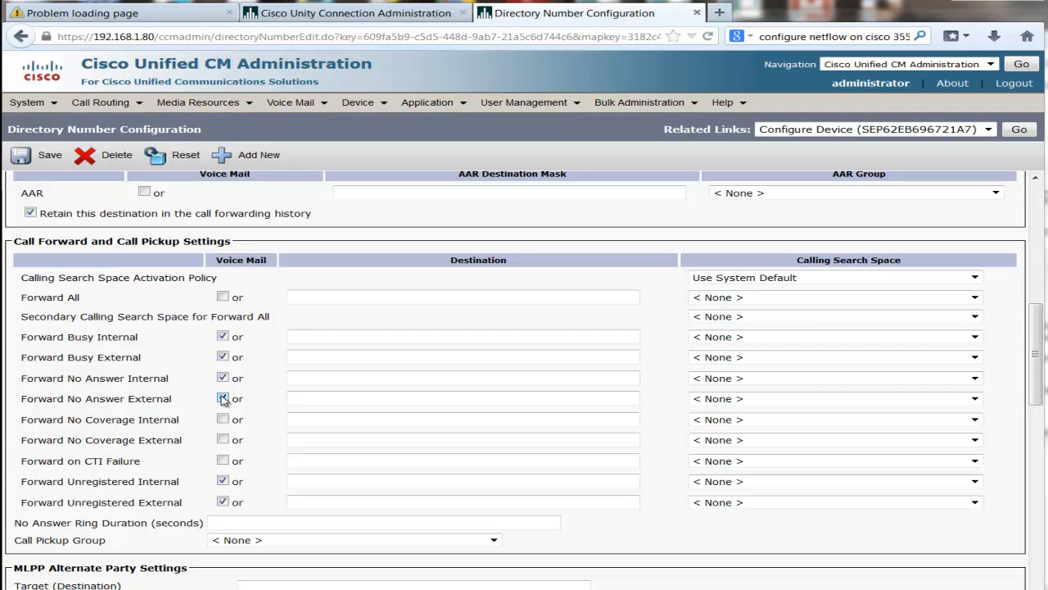
{"action": "scroll", "coordinate": [320, 524], "scroll_direction": "up", "scroll_amount": 5}
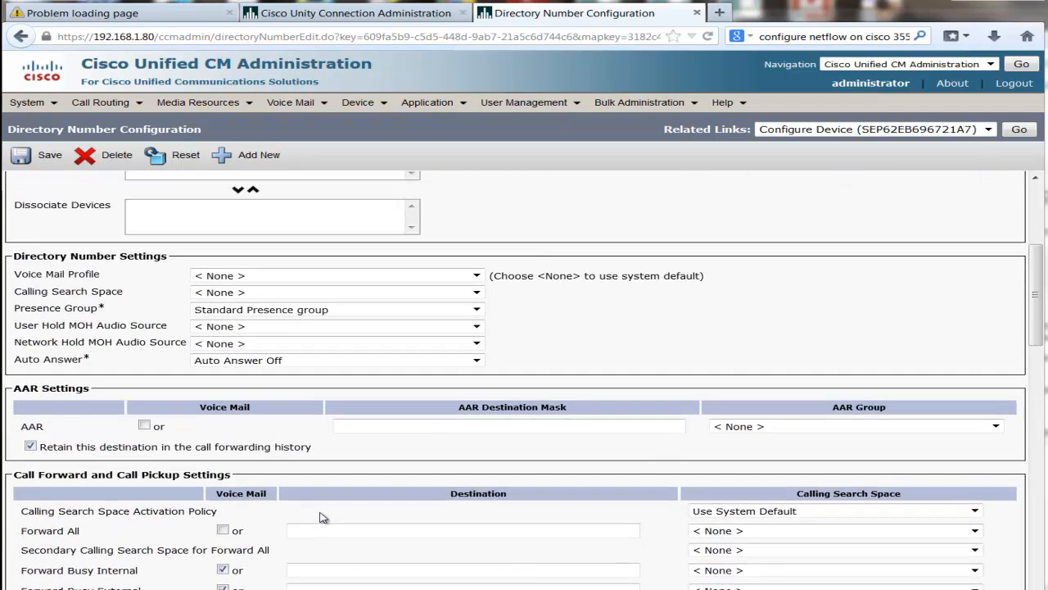
{"action": "left_click", "coordinate": [294, 281]}
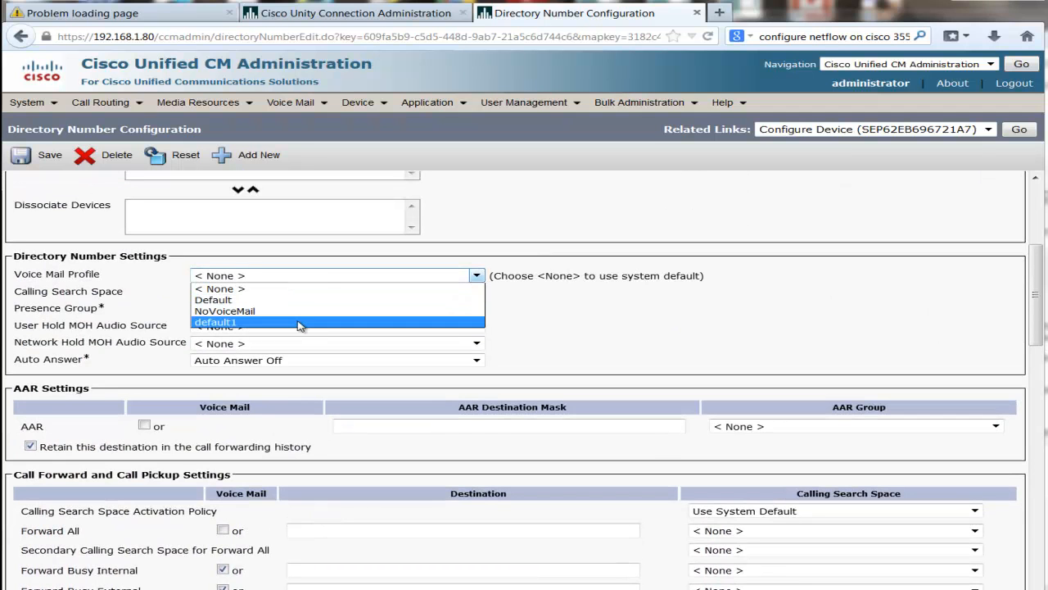
{"action": "left_click", "coordinate": [299, 320]}
{"action": "scroll", "coordinate": [721, 533], "scroll_direction": "down", "scroll_amount": 1}
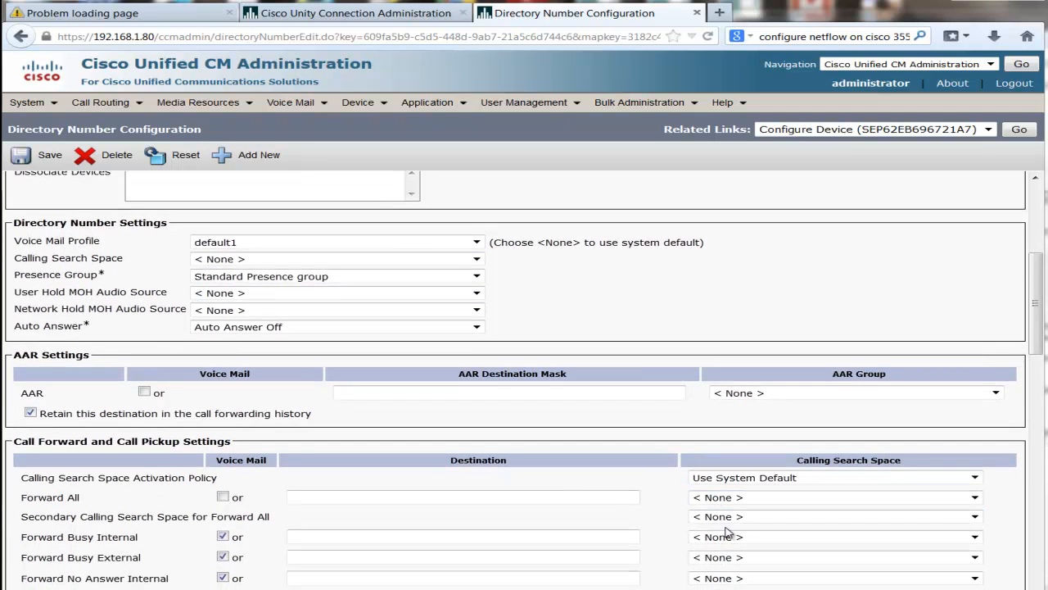
- Review the call forward, line and call waiting settings of extension 1007, and switch back to Unity Connection Administration
{"action": "left_click", "coordinate": [728, 534]}
{"action": "left_click", "coordinate": [730, 539]}
{"action": "left_click", "coordinate": [733, 541]}
{"action": "left_click", "coordinate": [735, 542]}
{"action": "scroll", "coordinate": [240, 542], "scroll_direction": "down", "scroll_amount": 2}
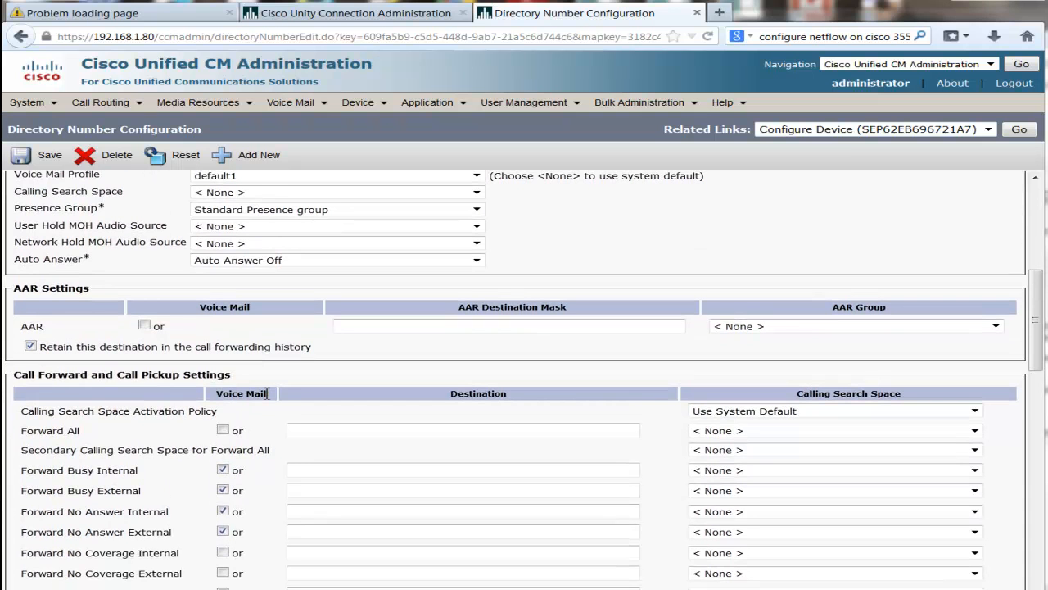
{"action": "scroll", "coordinate": [166, 500], "scroll_direction": "down", "scroll_amount": 6}
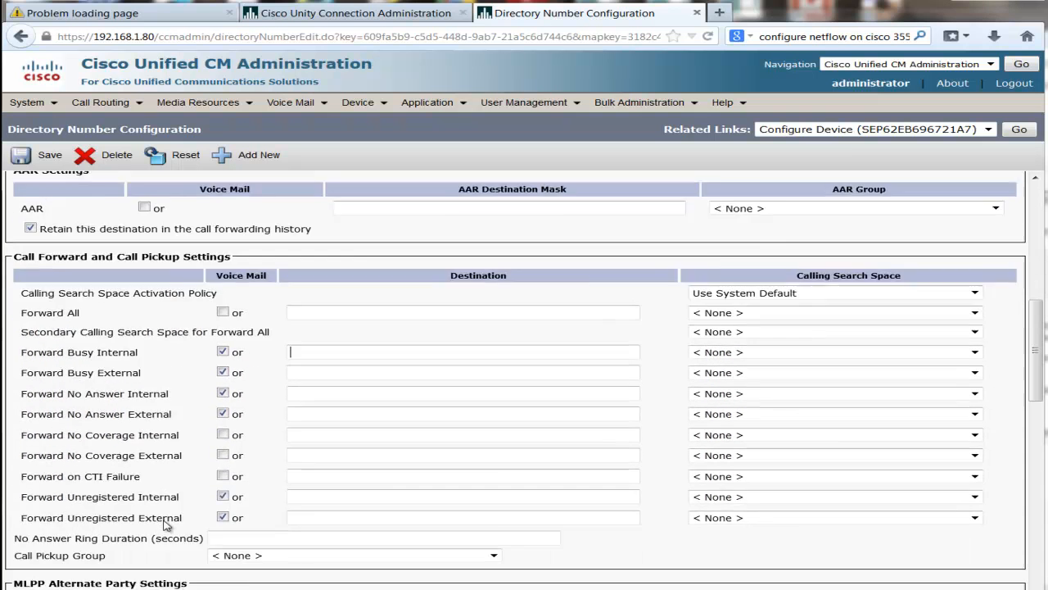
{"action": "scroll", "coordinate": [166, 524], "scroll_direction": "down", "scroll_amount": 10}
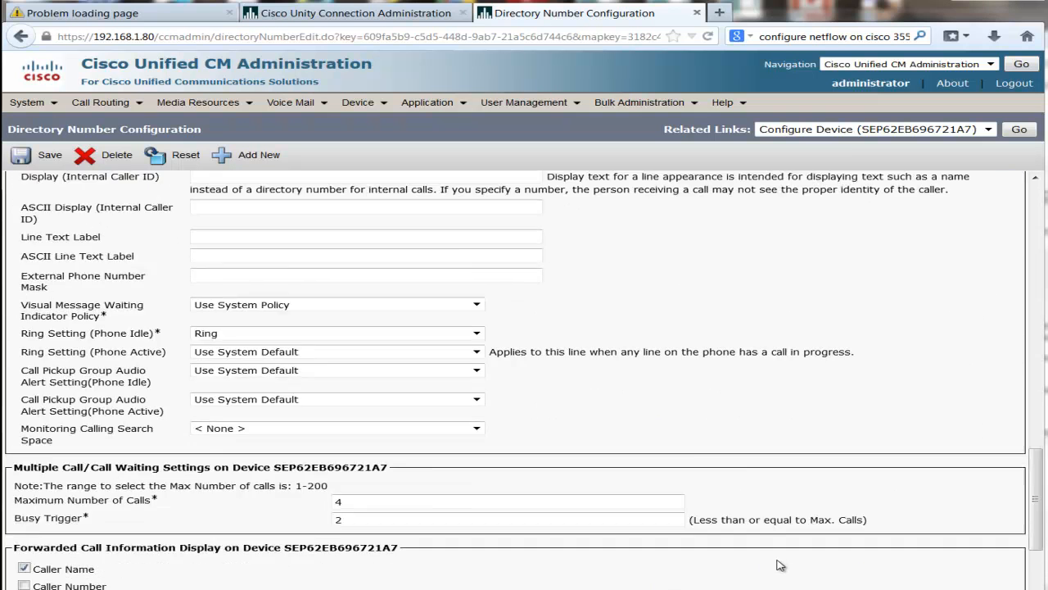
{"action": "left_click", "coordinate": [342, 19]}
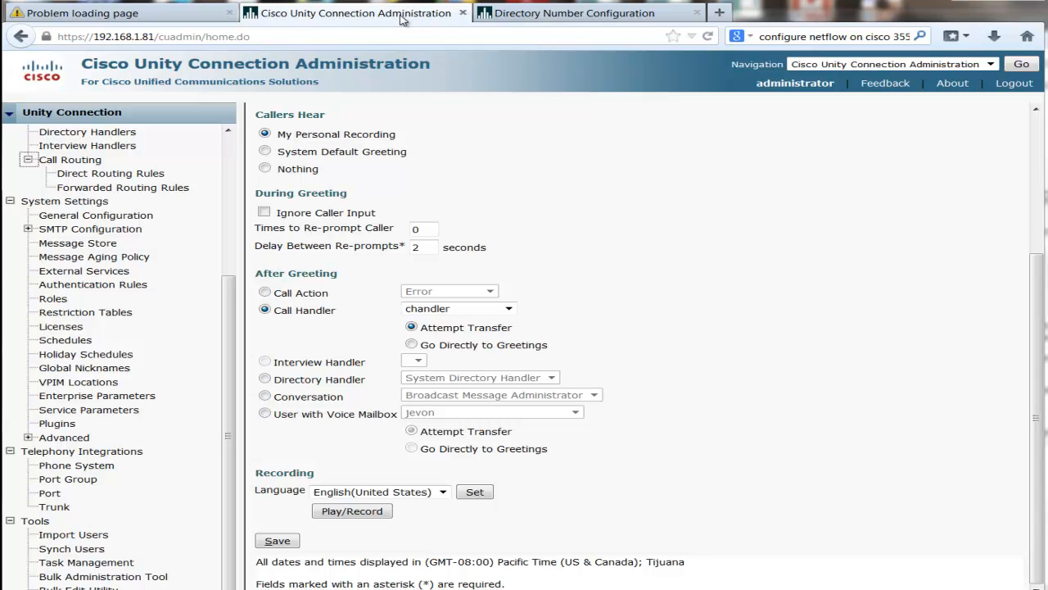
{"action": "left_click", "coordinate": [942, 588]}
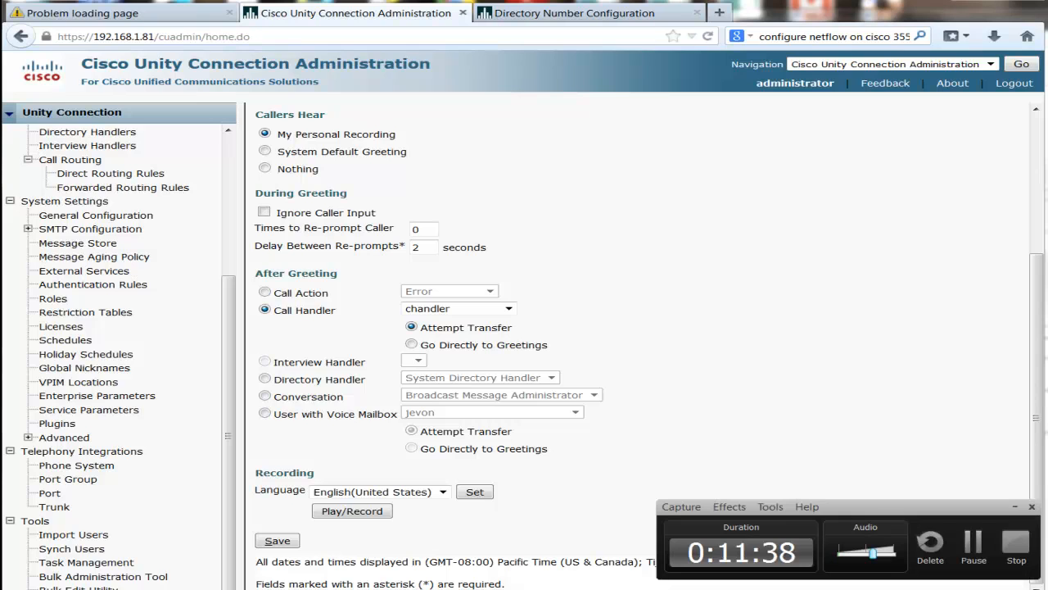